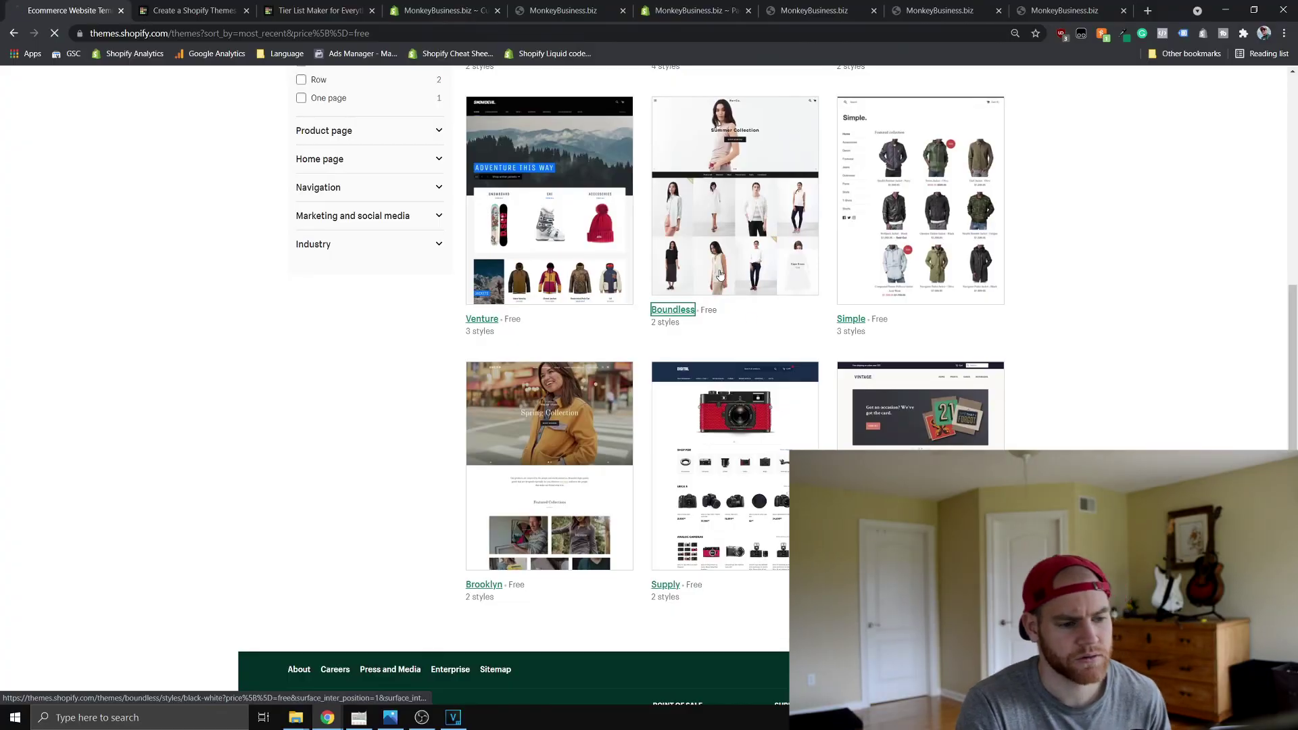
Look over the Boundless theme's listing page, from its preview images to its feature list
{"action": "scroll", "coordinate": [392, 372], "scroll_direction": "down", "scroll_amount": 1}
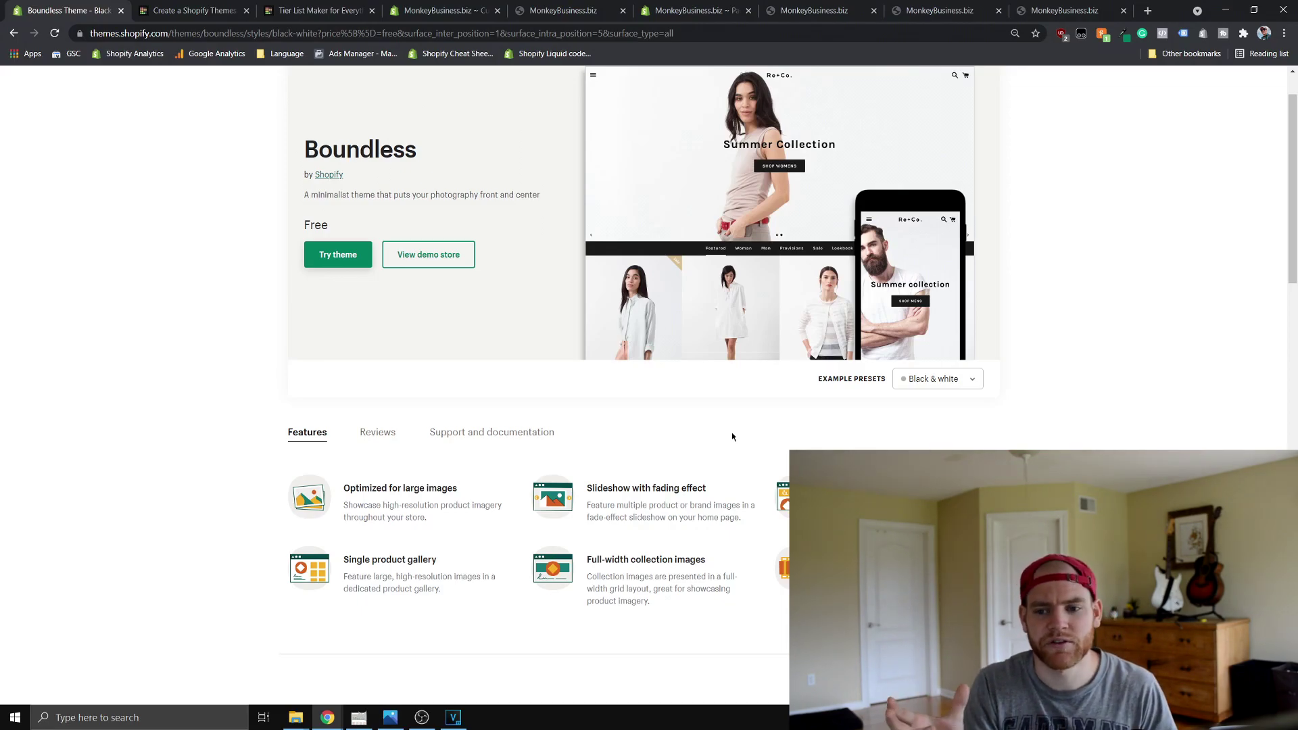
{"action": "scroll", "coordinate": [744, 423], "scroll_direction": "down", "scroll_amount": 1}
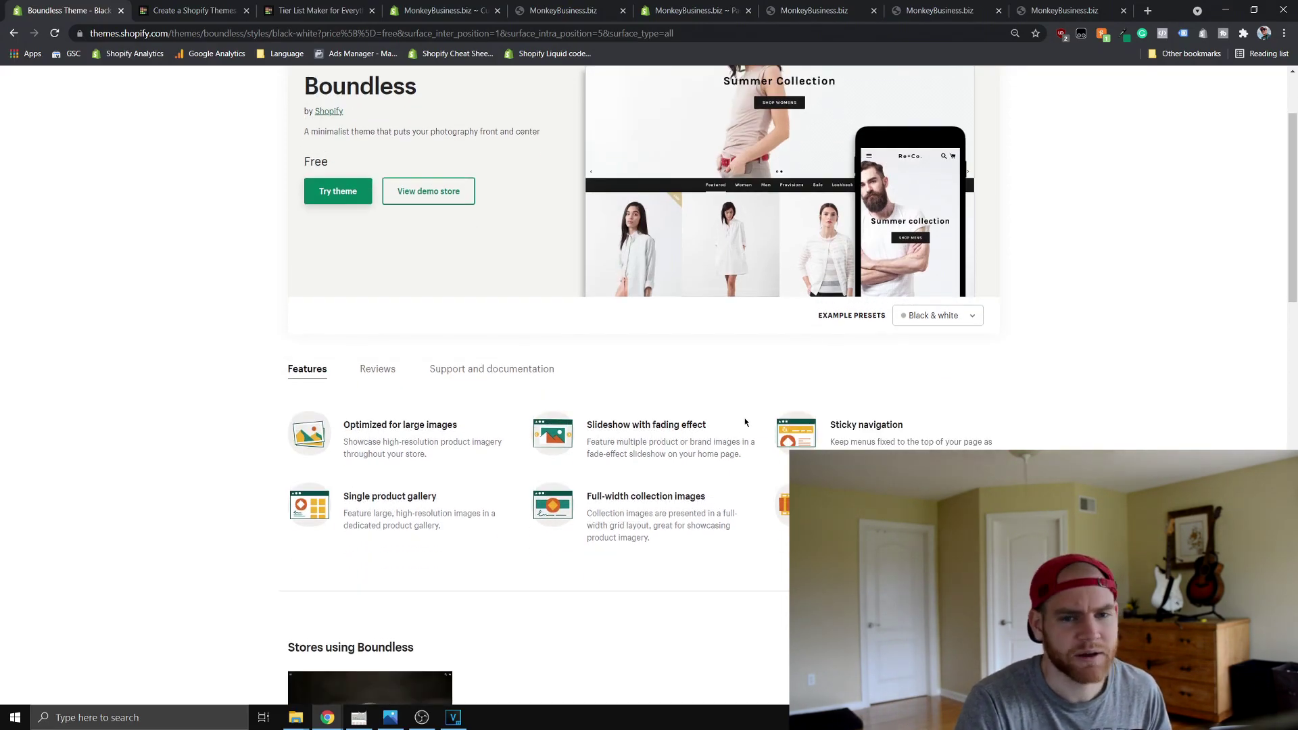
{"action": "scroll", "coordinate": [525, 342], "scroll_direction": "up", "scroll_amount": 2}
{"action": "scroll", "coordinate": [220, 362], "scroll_direction": "down", "scroll_amount": 2}
{"action": "scroll", "coordinate": [423, 342], "scroll_direction": "up", "scroll_amount": 2}
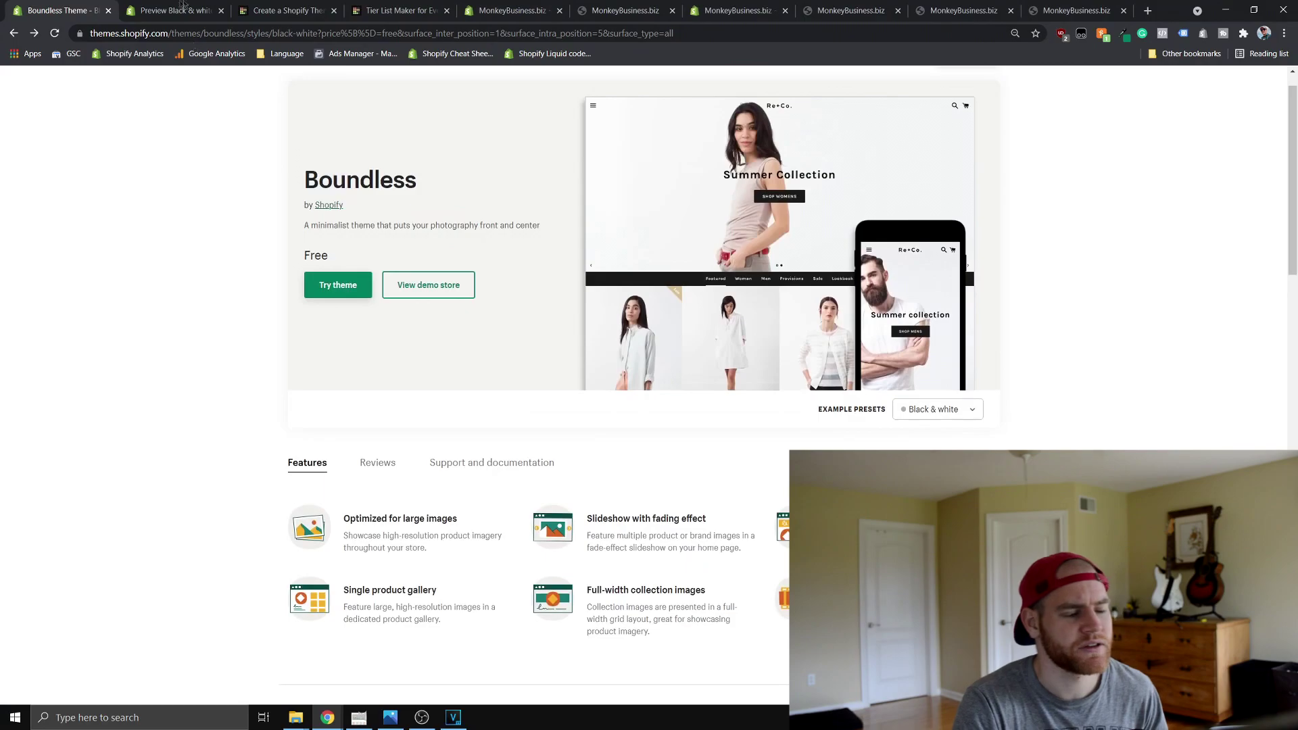
Open the Boundless demo store and look over its homepage banner and collection navigation
{"action": "left_click", "coordinate": [424, 343]}
{"action": "scroll", "coordinate": [540, 433], "scroll_direction": "down", "scroll_amount": 3}
{"action": "scroll", "coordinate": [561, 437], "scroll_direction": "up", "scroll_amount": 3}
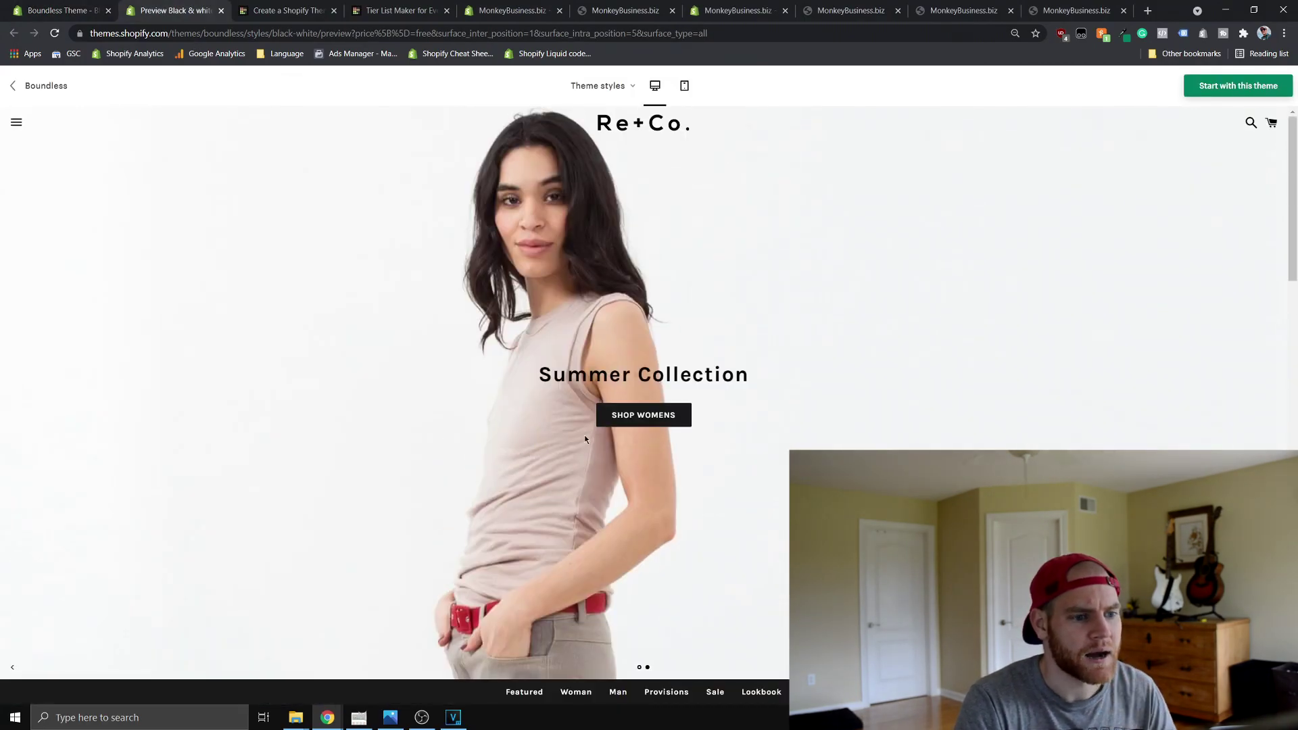
{"action": "scroll", "coordinate": [591, 433], "scroll_direction": "down", "scroll_amount": 3}
{"action": "scroll", "coordinate": [596, 433], "scroll_direction": "down", "scroll_amount": 2}
Open the demo store's Woman collection and look through its product grid
{"action": "left_click", "coordinate": [579, 379]}
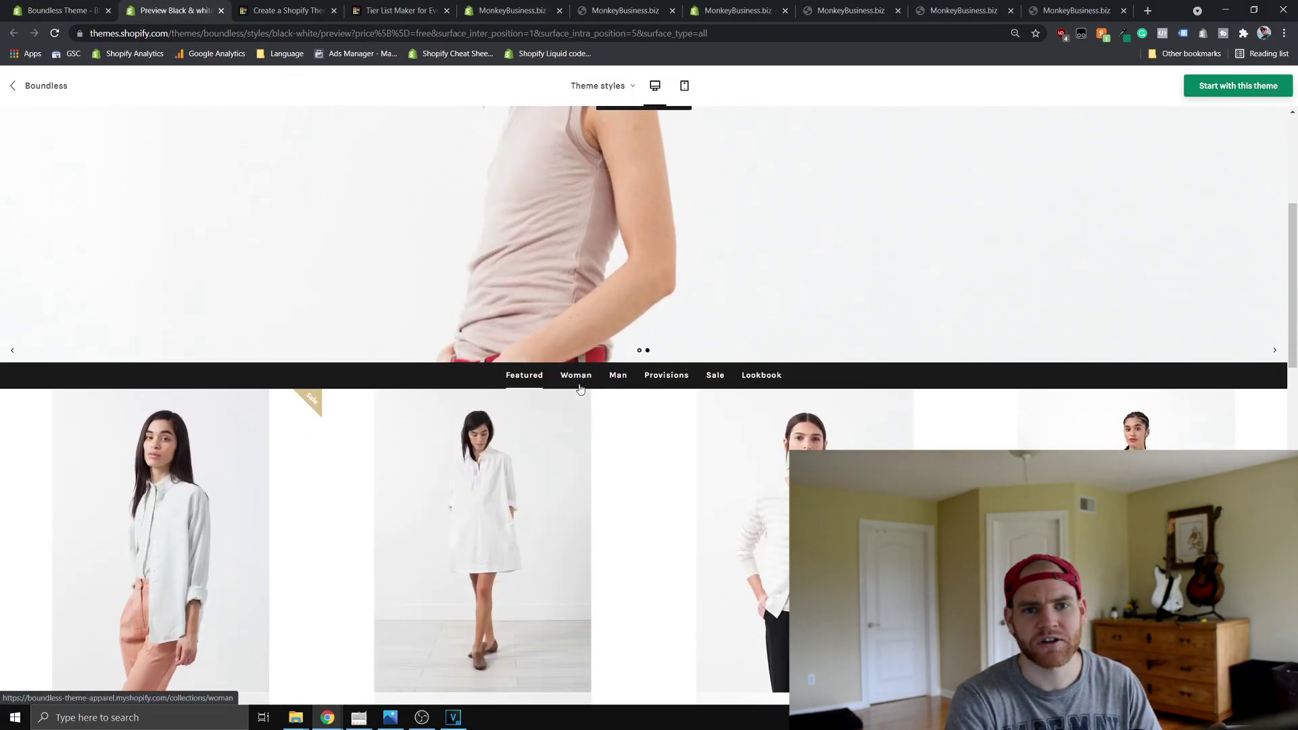
{"action": "left_click", "coordinate": [516, 152]}
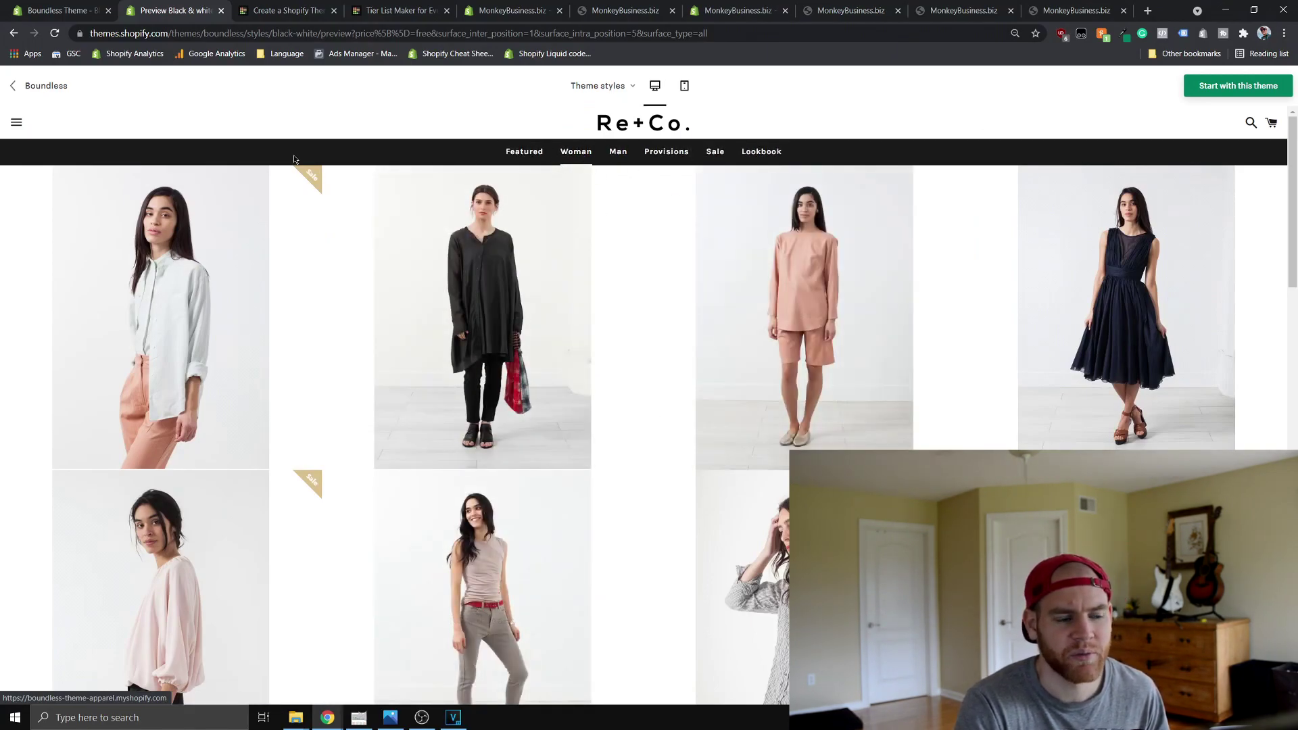
{"action": "scroll", "coordinate": [577, 556], "scroll_direction": "down", "scroll_amount": 3}
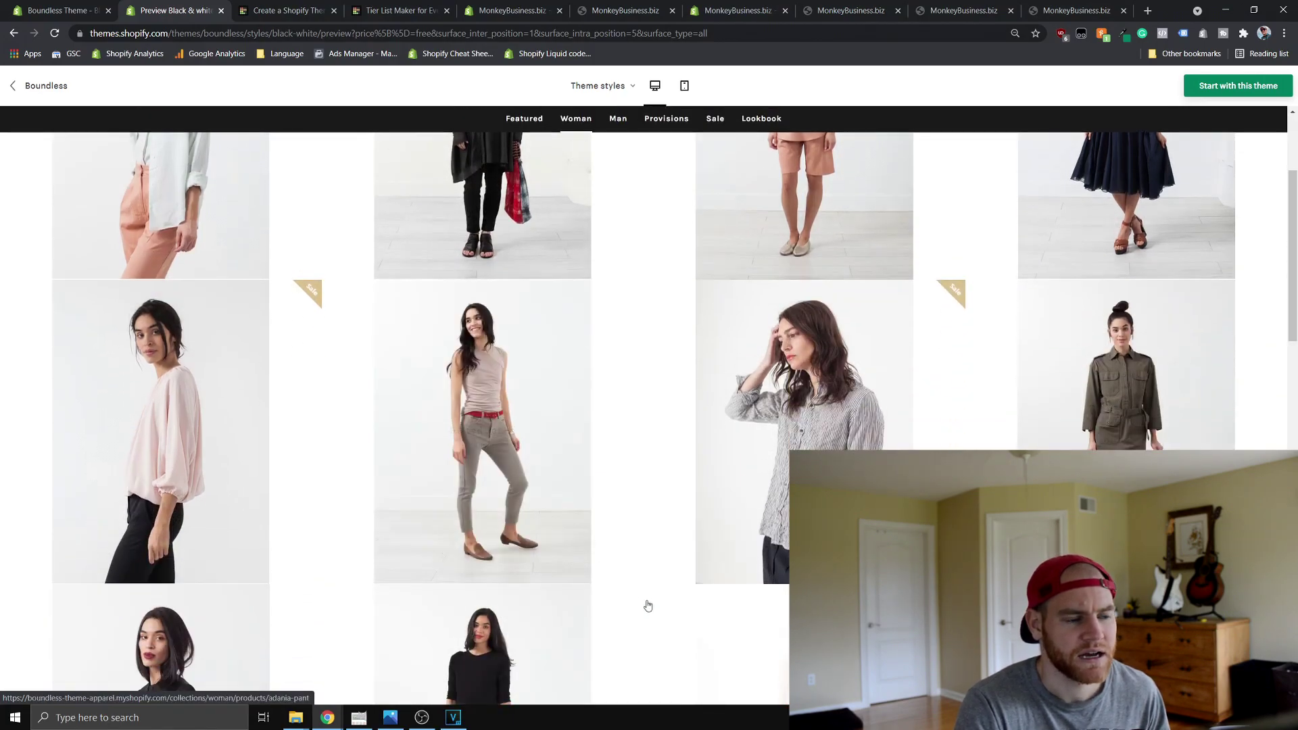
{"action": "scroll", "coordinate": [648, 602], "scroll_direction": "up", "scroll_amount": 3}
Return to the demo store's homepage and examine the banner, the featured product grid and the products' hover details
{"action": "left_click", "coordinate": [601, 127]}
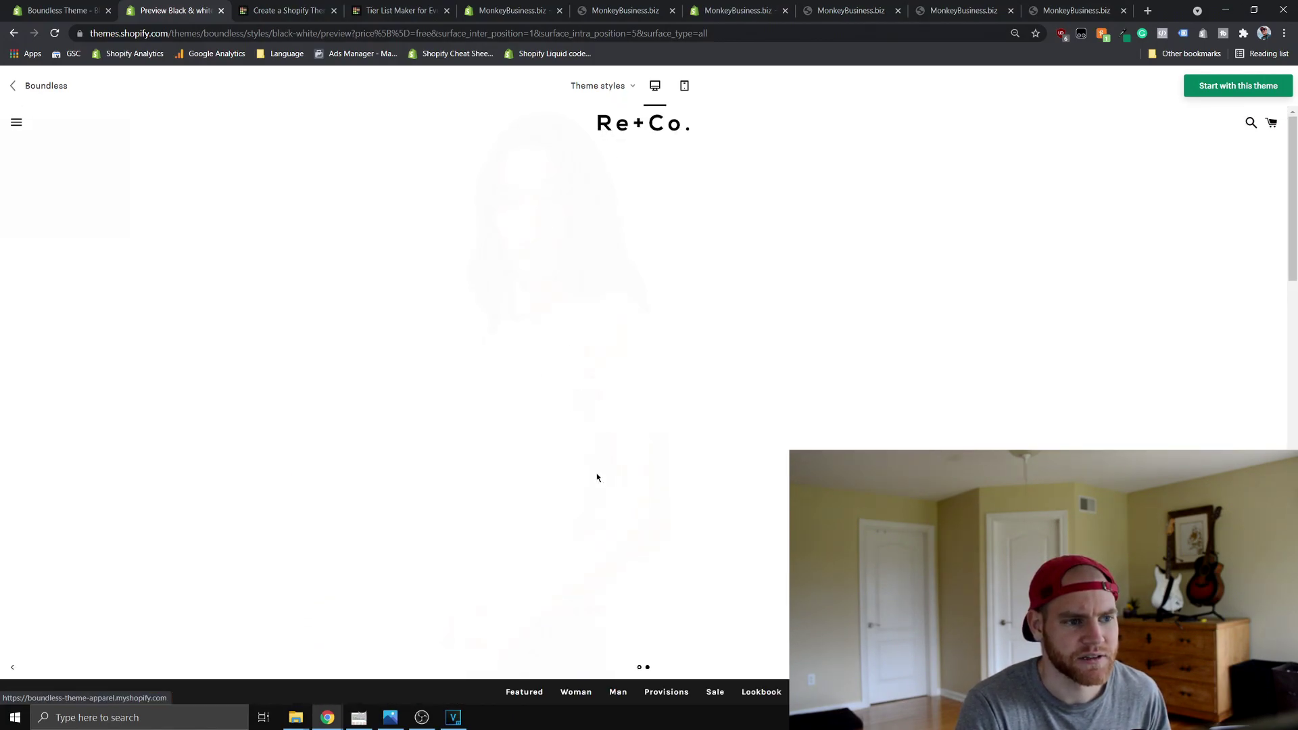
{"action": "scroll", "coordinate": [662, 455], "scroll_direction": "down", "scroll_amount": 5}
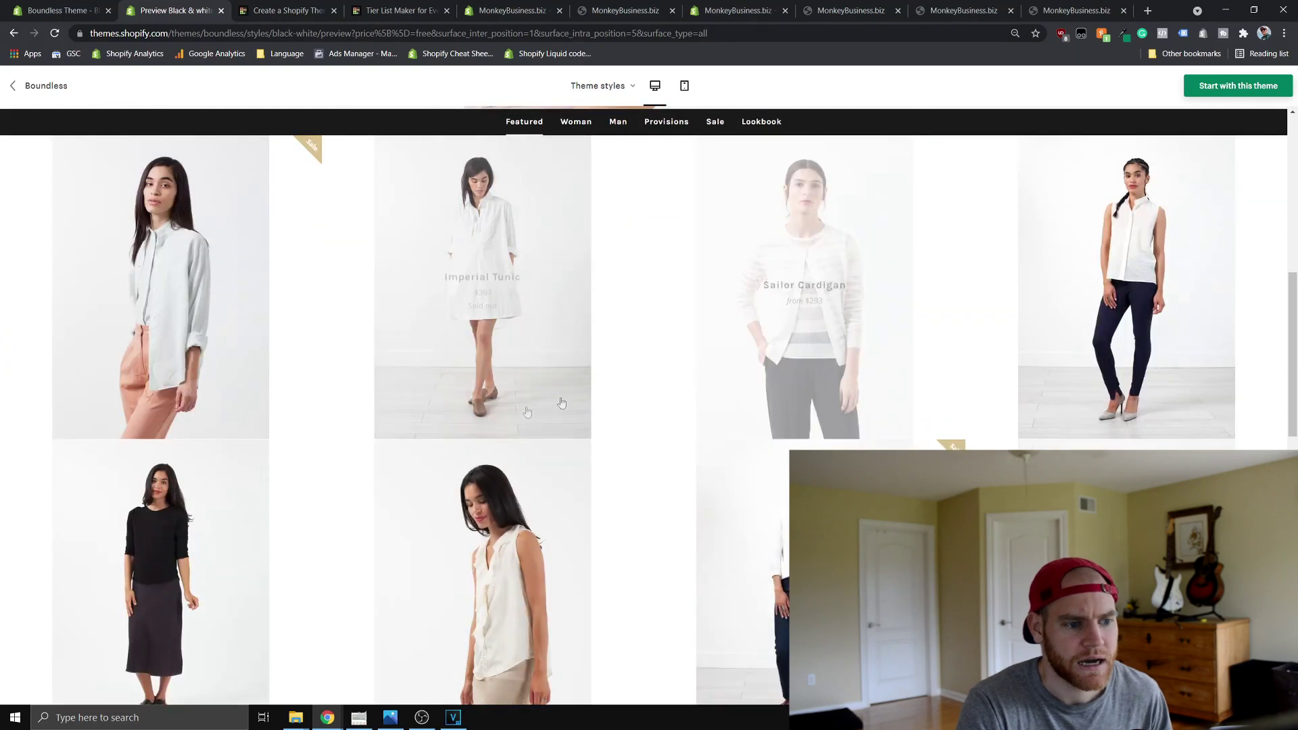
{"action": "scroll", "coordinate": [683, 379], "scroll_direction": "up", "scroll_amount": 2}
{"action": "scroll", "coordinate": [663, 423], "scroll_direction": "down", "scroll_amount": 5}
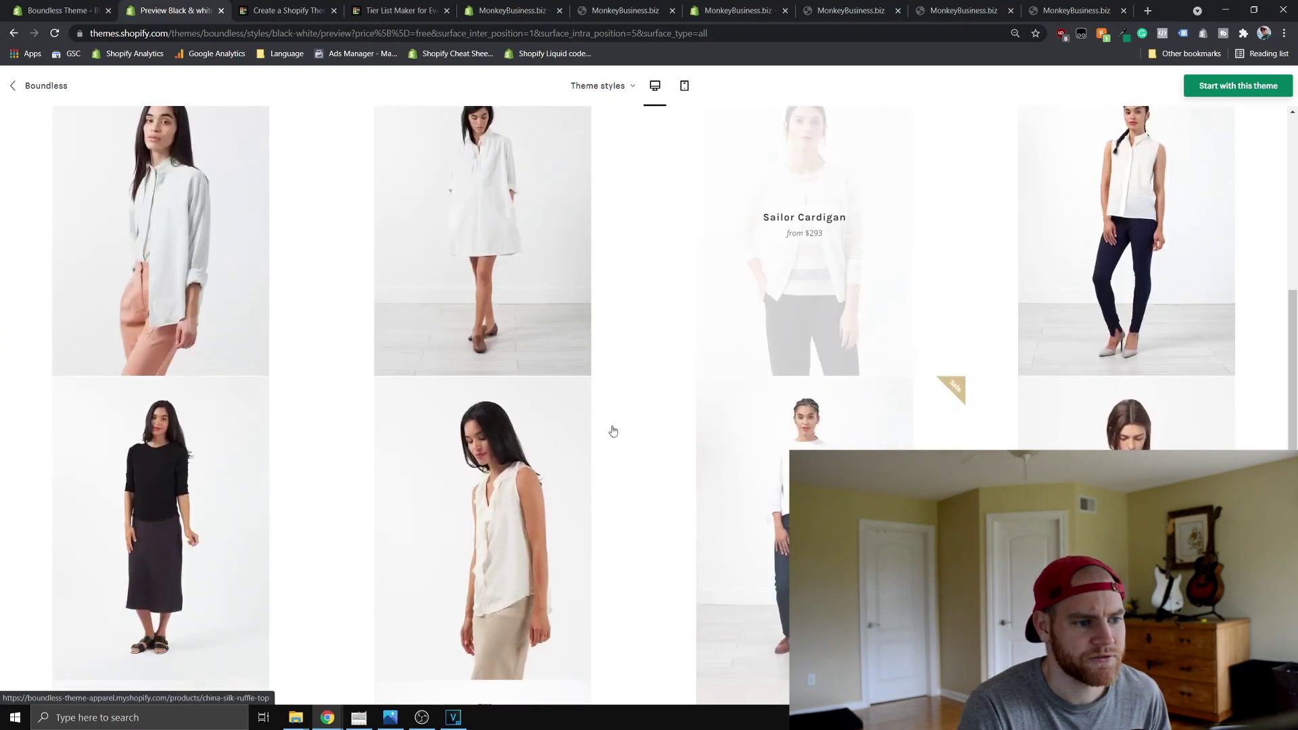
{"action": "scroll", "coordinate": [646, 473], "scroll_direction": "up", "scroll_amount": 3}
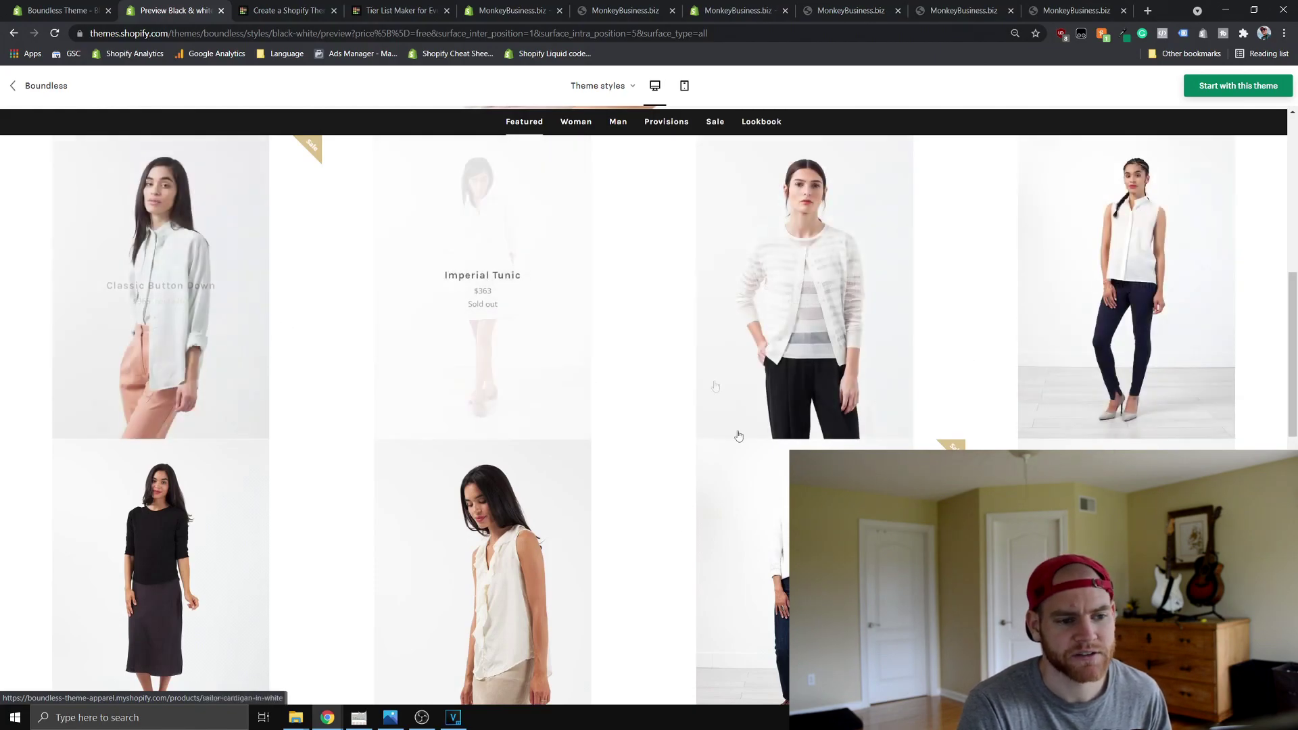
{"action": "scroll", "coordinate": [674, 423], "scroll_direction": "down", "scroll_amount": 1}
{"action": "scroll", "coordinate": [642, 437], "scroll_direction": "up", "scroll_amount": 2}
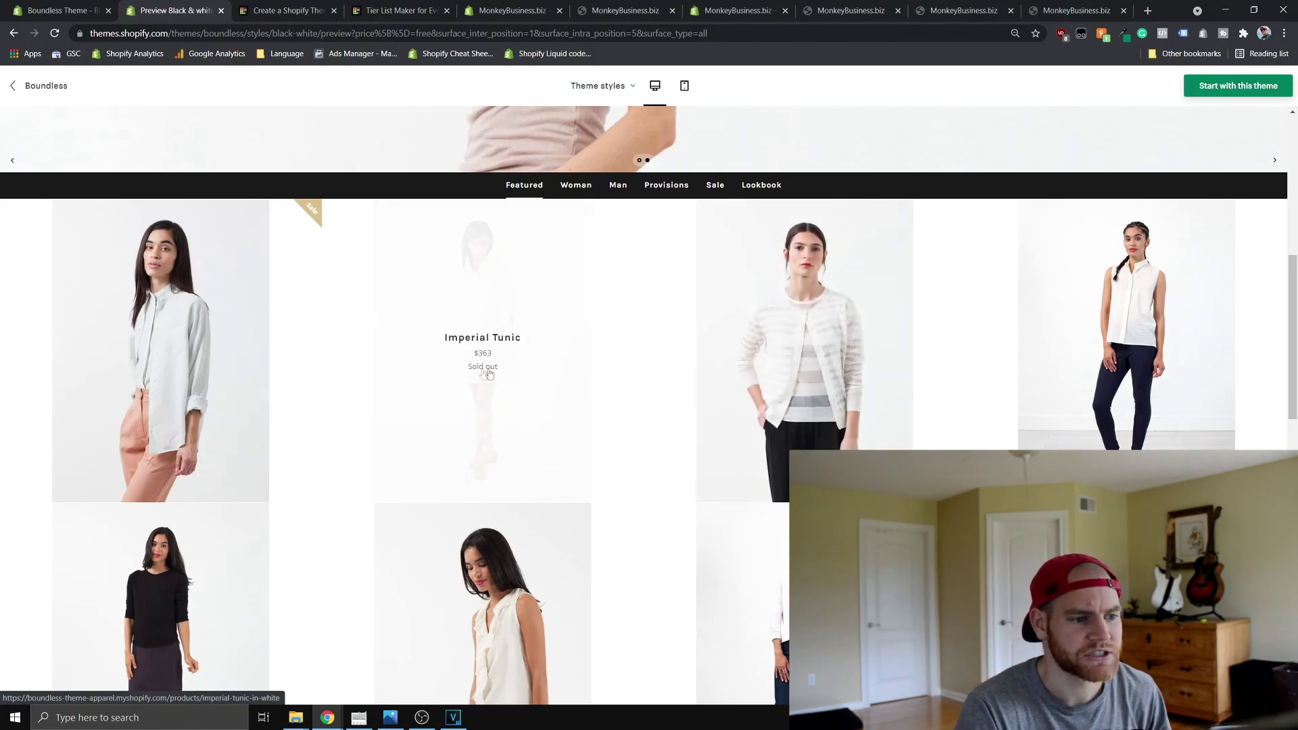
{"action": "scroll", "coordinate": [748, 530], "scroll_direction": "down", "scroll_amount": 3}
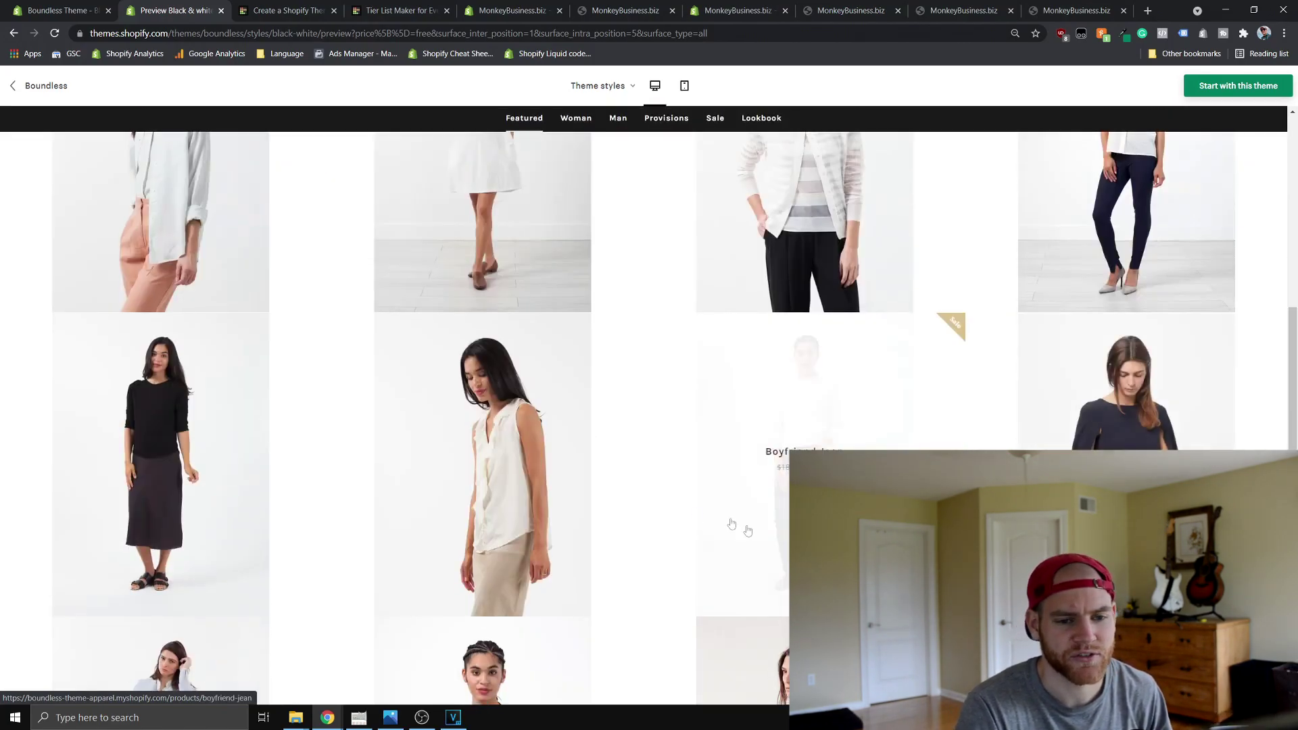
{"action": "scroll", "coordinate": [380, 227], "scroll_direction": "up", "scroll_amount": 5}
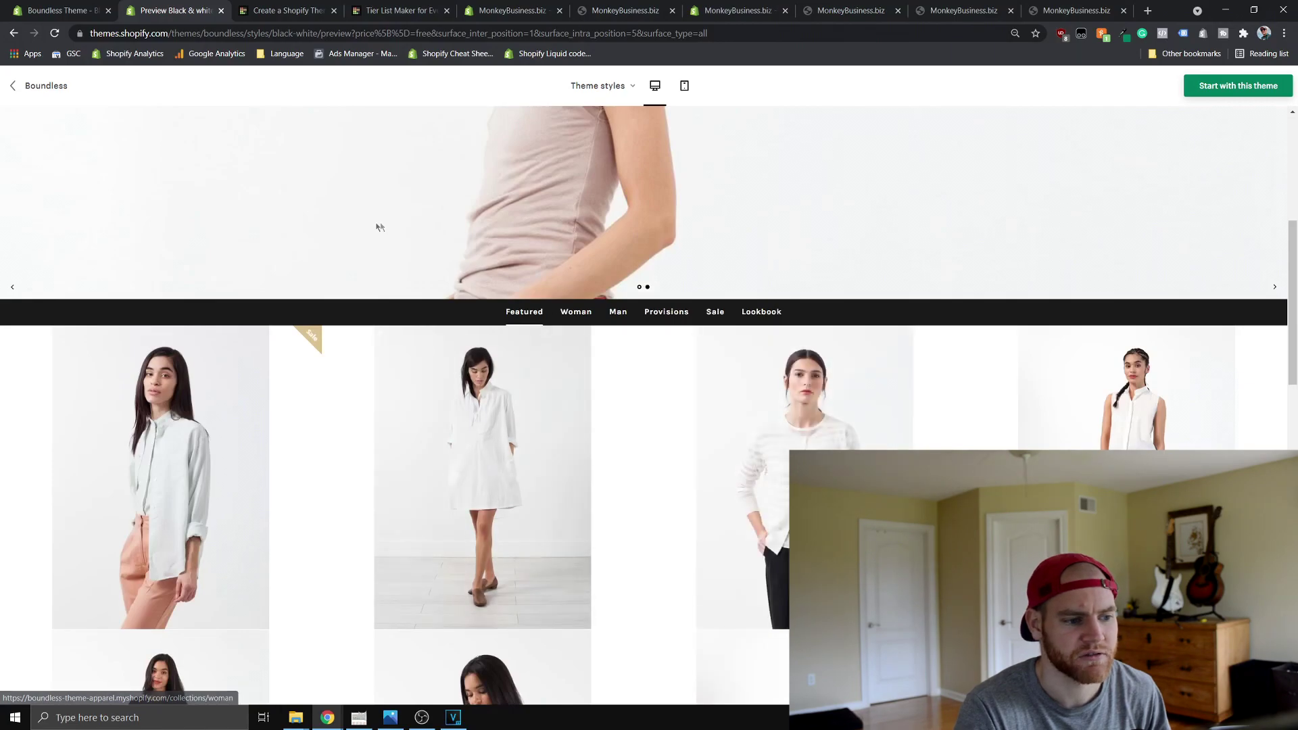
{"action": "scroll", "coordinate": [162, 473], "scroll_direction": "up", "scroll_amount": 6}
{"action": "scroll", "coordinate": [845, 540], "scroll_direction": "down", "scroll_amount": 5}
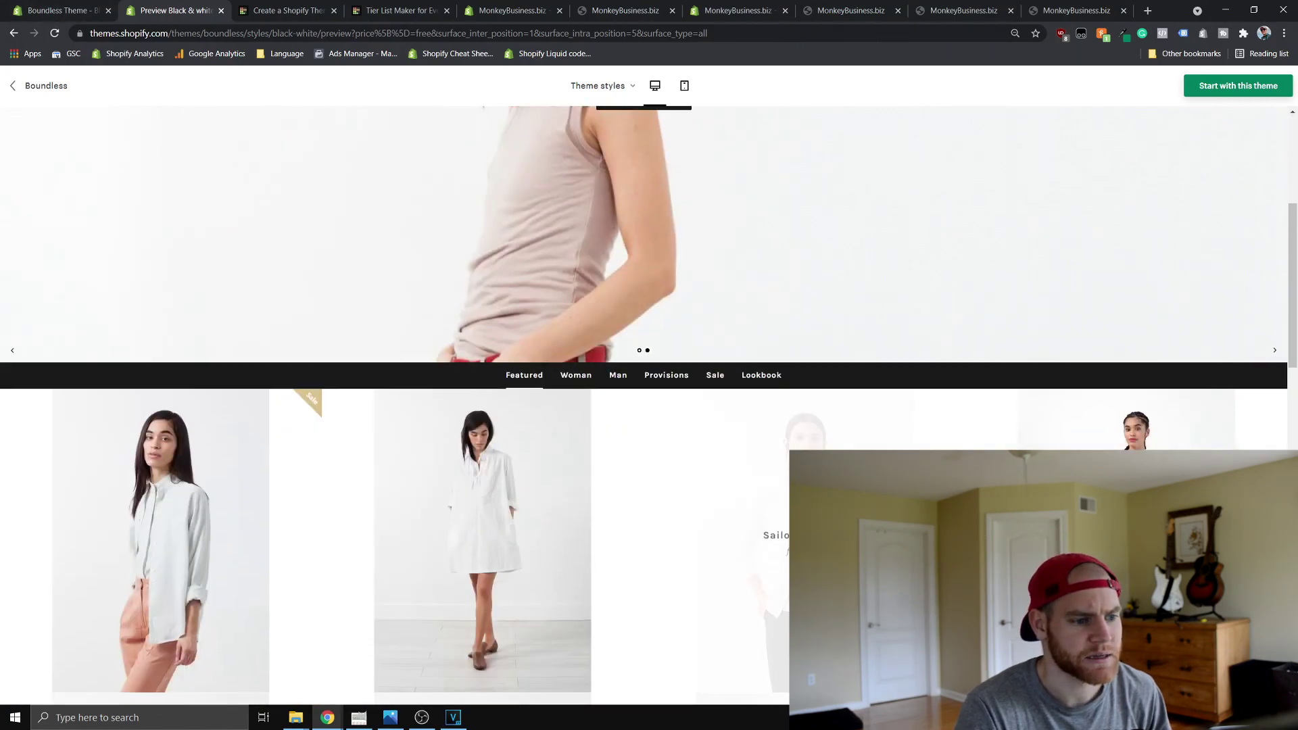
{"action": "scroll", "coordinate": [845, 540], "scroll_direction": "down", "scroll_amount": 4}
{"action": "scroll", "coordinate": [845, 541], "scroll_direction": "down", "scroll_amount": 4}
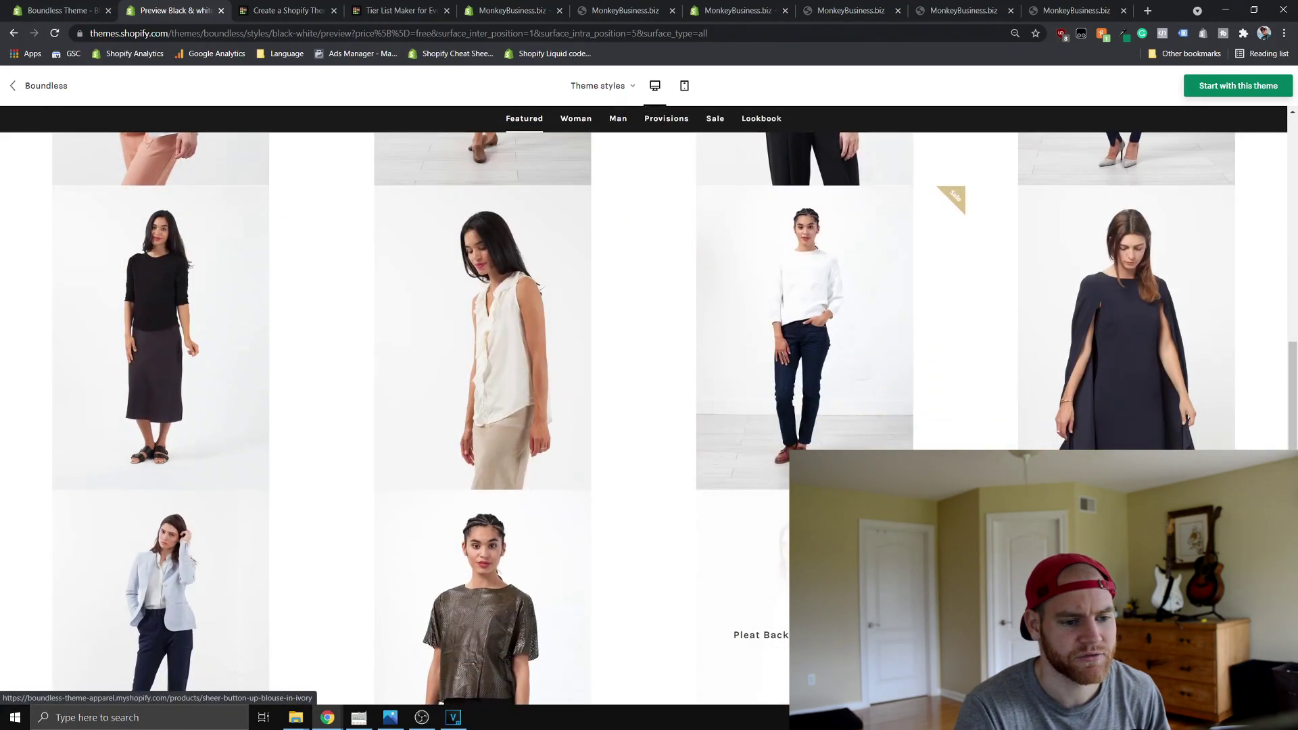
{"action": "scroll", "coordinate": [440, 676], "scroll_direction": "down", "scroll_amount": 2}
Go back to the Boundless theme listing and read its feature descriptions, including the slideshow with fading effect
{"action": "key", "text": "ctrl+shift+Tab"}
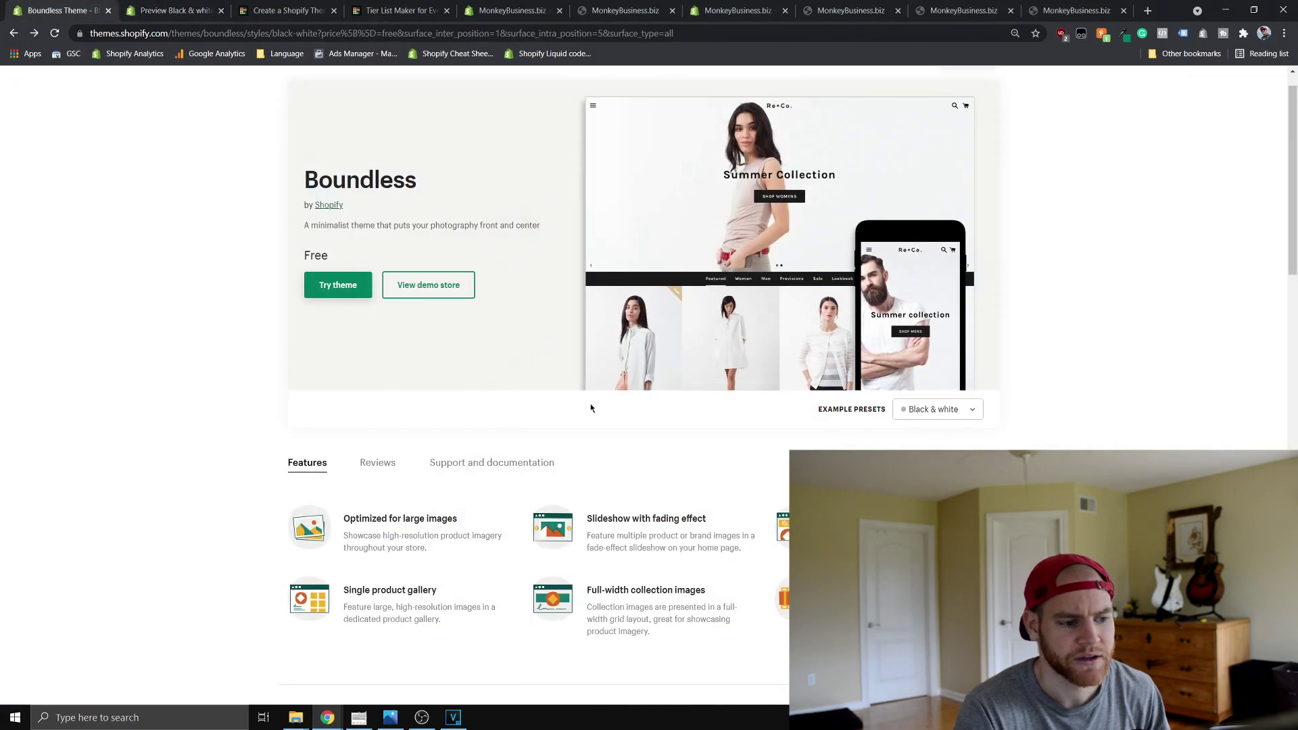
{"action": "scroll", "coordinate": [514, 506], "scroll_direction": "down", "scroll_amount": 1}
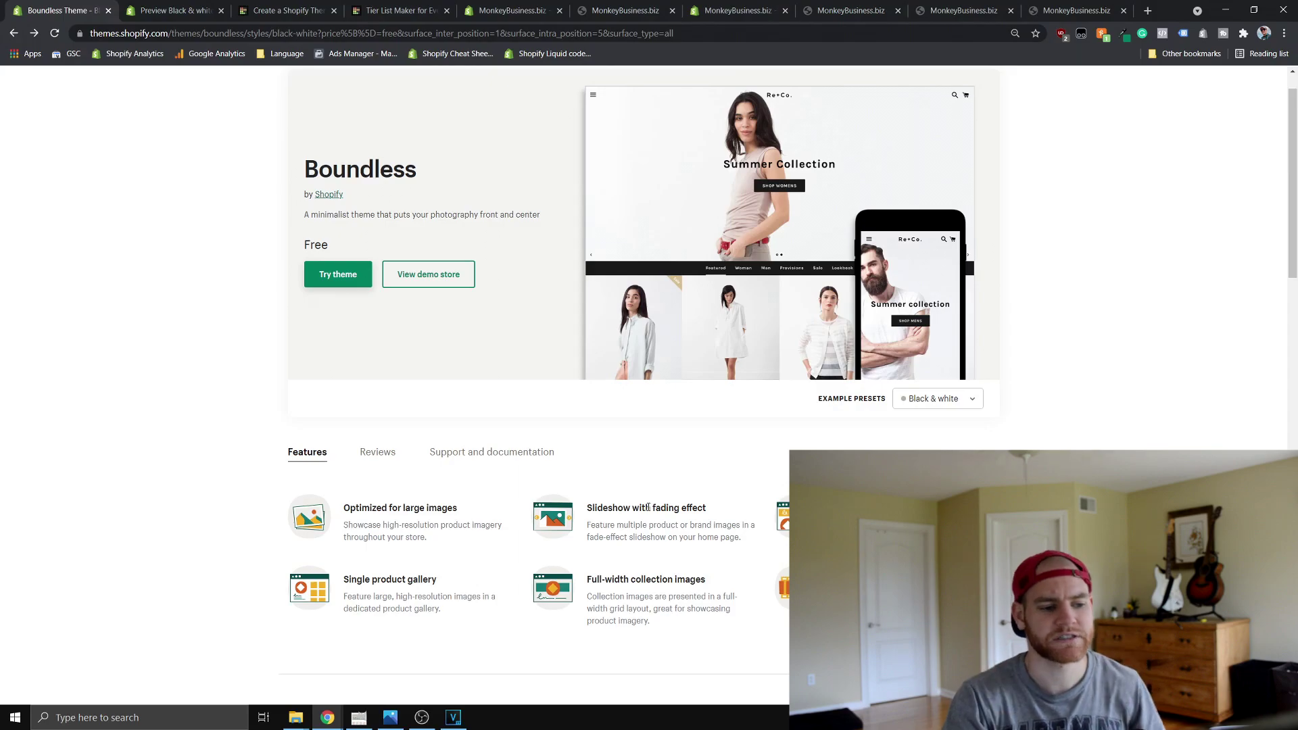
{"action": "triple_click", "coordinate": [646, 536]}
{"action": "left_click", "coordinate": [699, 527]}
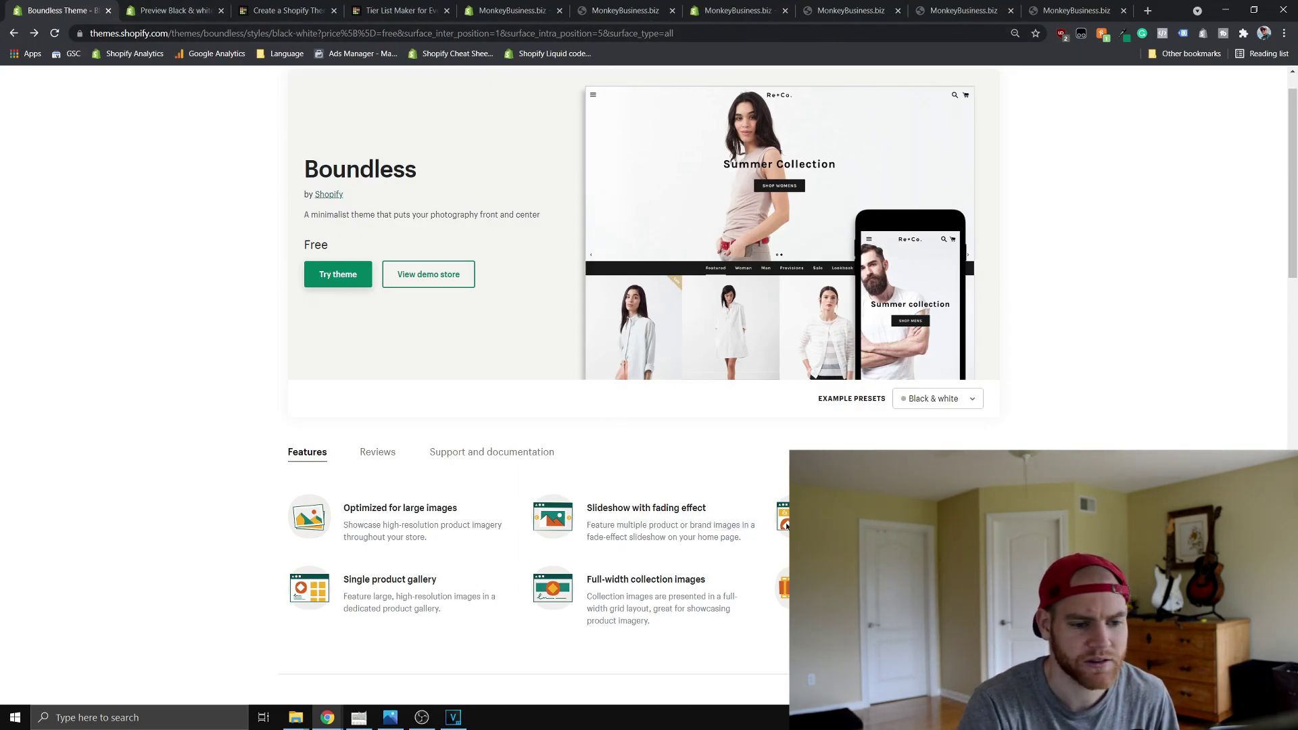
{"action": "scroll", "coordinate": [777, 527], "scroll_direction": "down", "scroll_amount": 1}
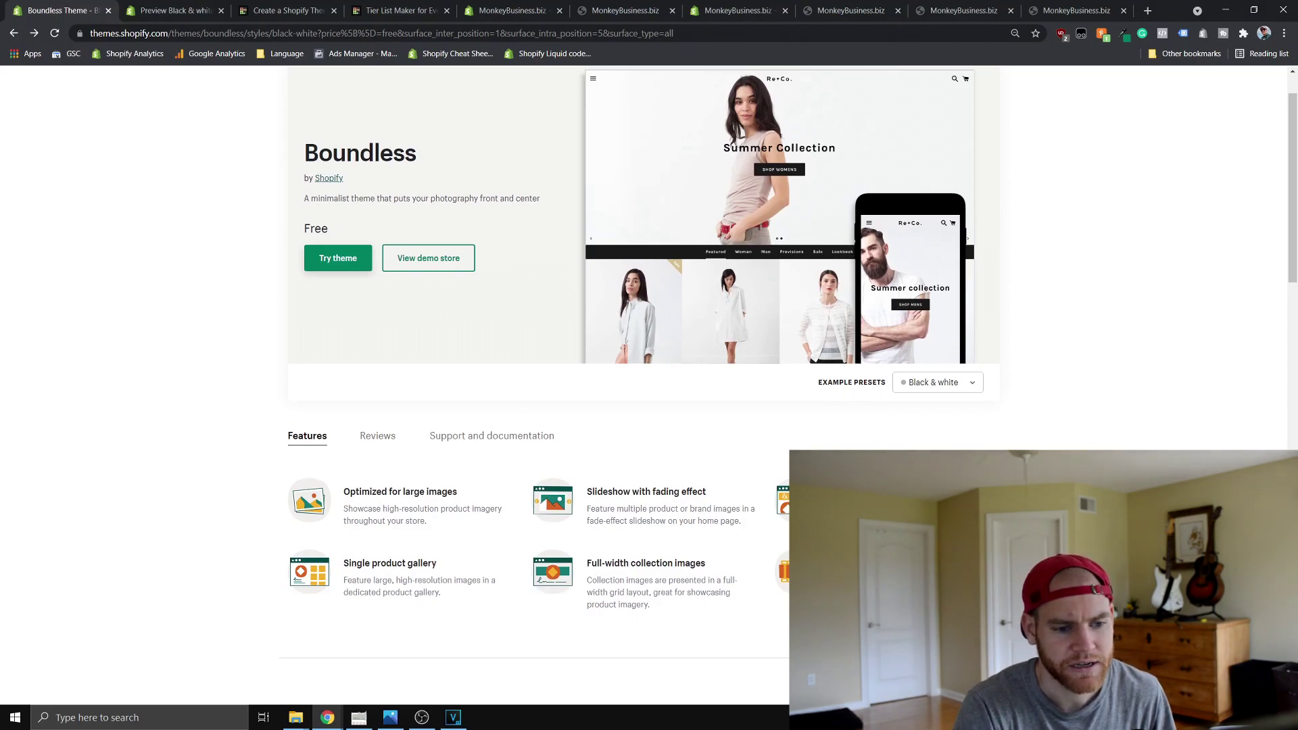
Switch back to the demo store preview and review the whole homepage from the banner to the sections below the products
{"action": "left_click", "coordinate": [160, 8]}
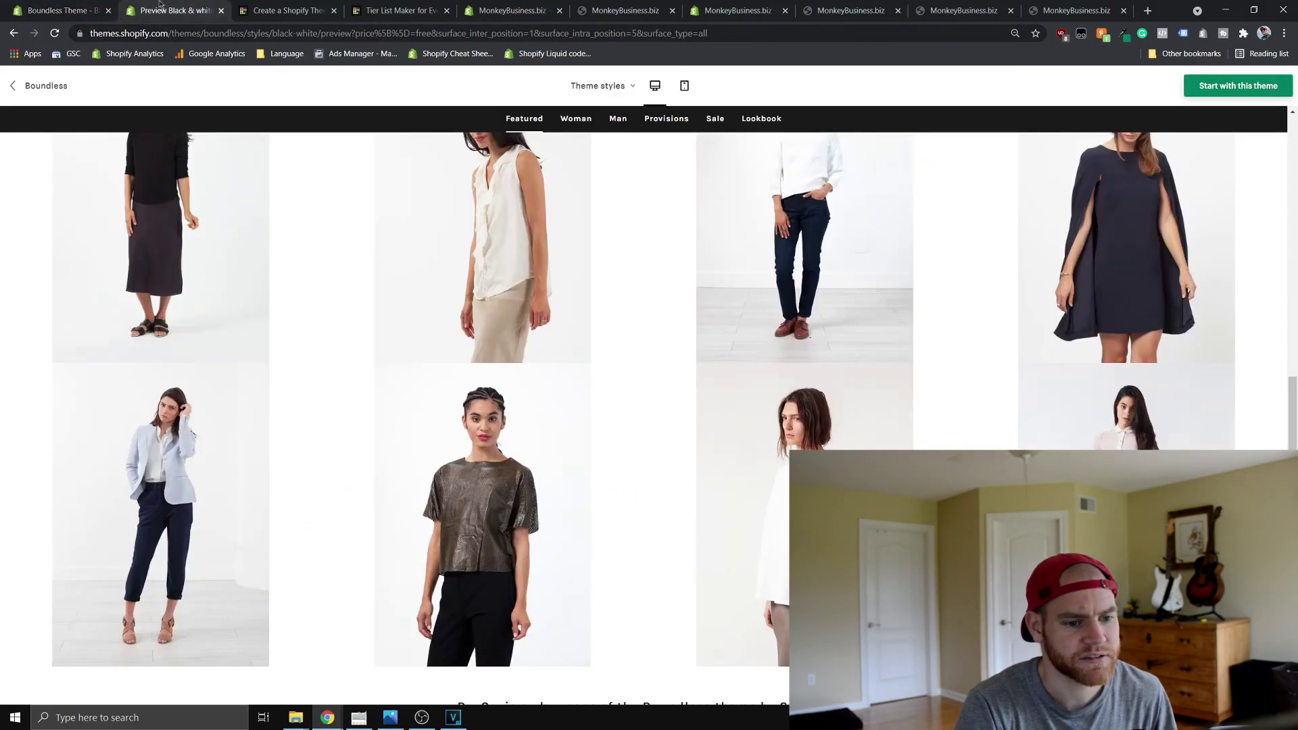
{"action": "scroll", "coordinate": [629, 419], "scroll_direction": "down", "scroll_amount": 9}
{"action": "scroll", "coordinate": [942, 373], "scroll_direction": "up", "scroll_amount": 20}
{"action": "middle_click", "coordinate": [710, 330]}
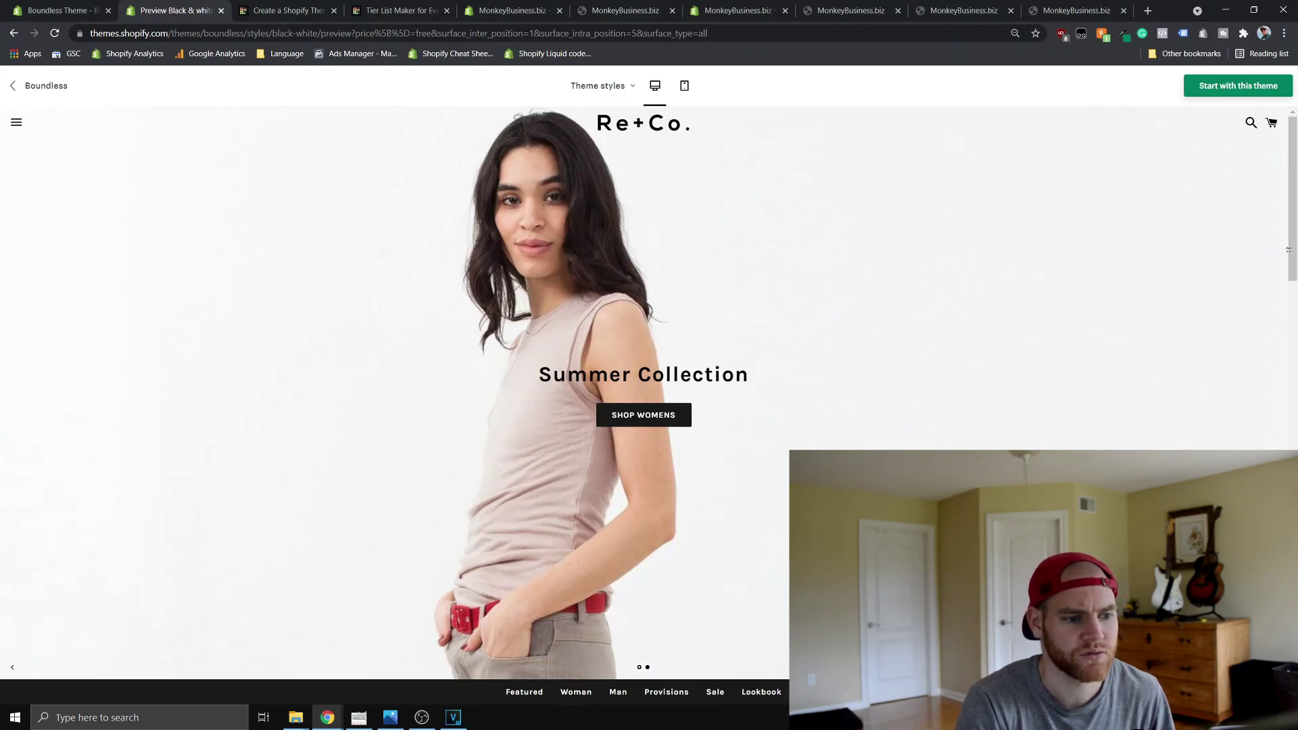
{"action": "left_click_drag", "start_coordinate": [1292, 256], "coordinate": [1292, 532]}
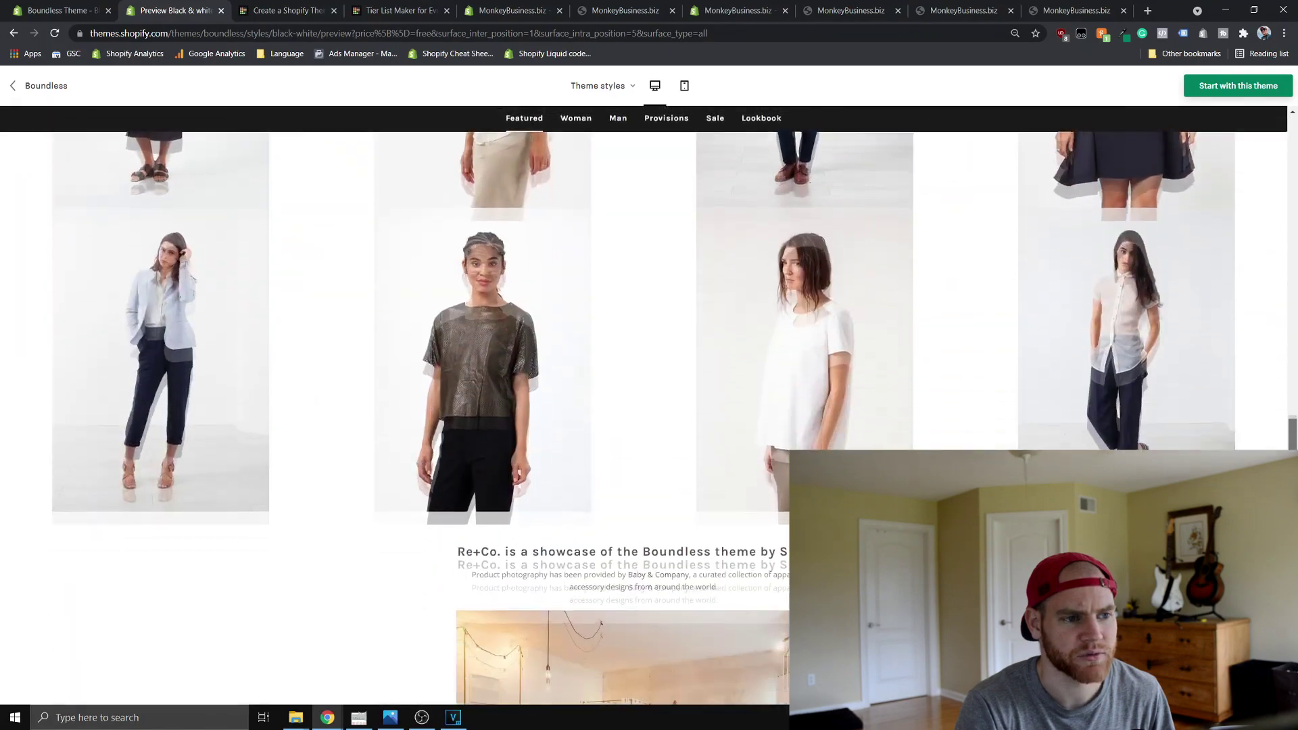
{"action": "scroll", "coordinate": [547, 431], "scroll_direction": "up", "scroll_amount": 5}
Open the Ruffle Top product page and examine how its large images and purchase options are laid out
{"action": "left_click", "coordinate": [625, 436]}
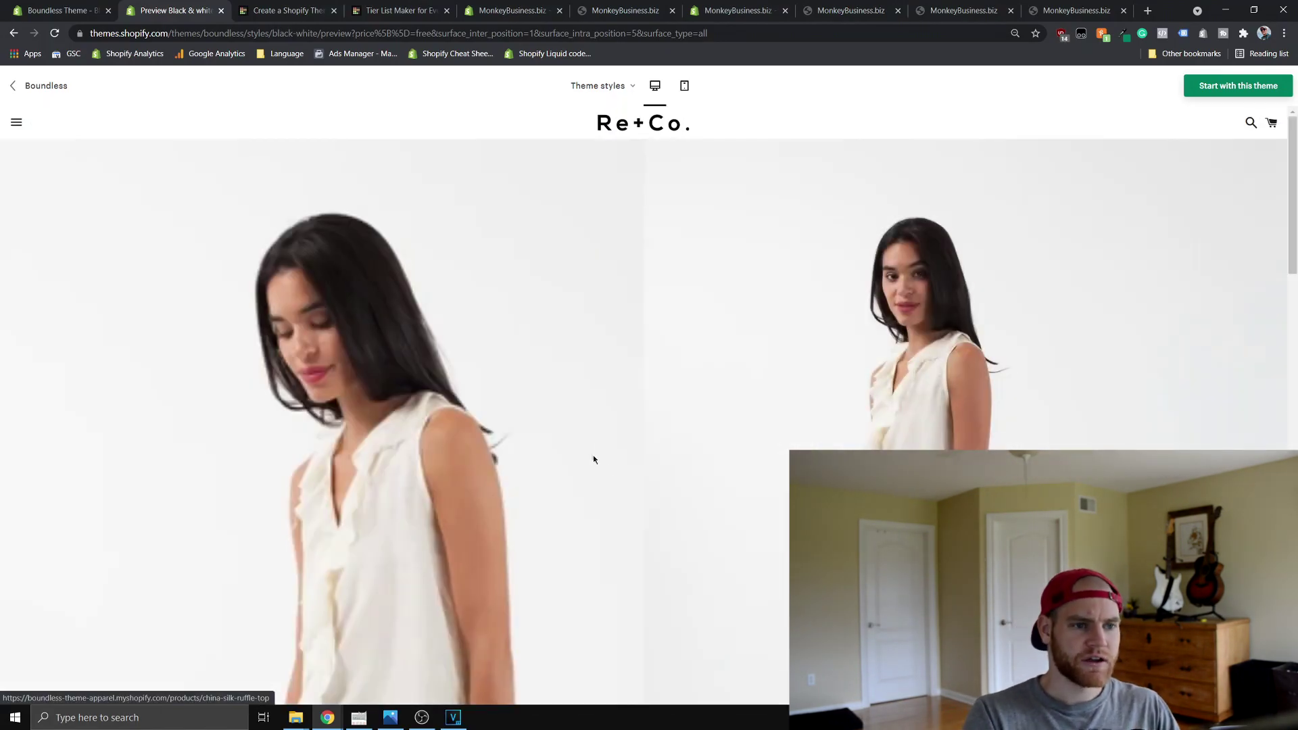
{"action": "scroll", "coordinate": [671, 501], "scroll_direction": "down", "scroll_amount": 8}
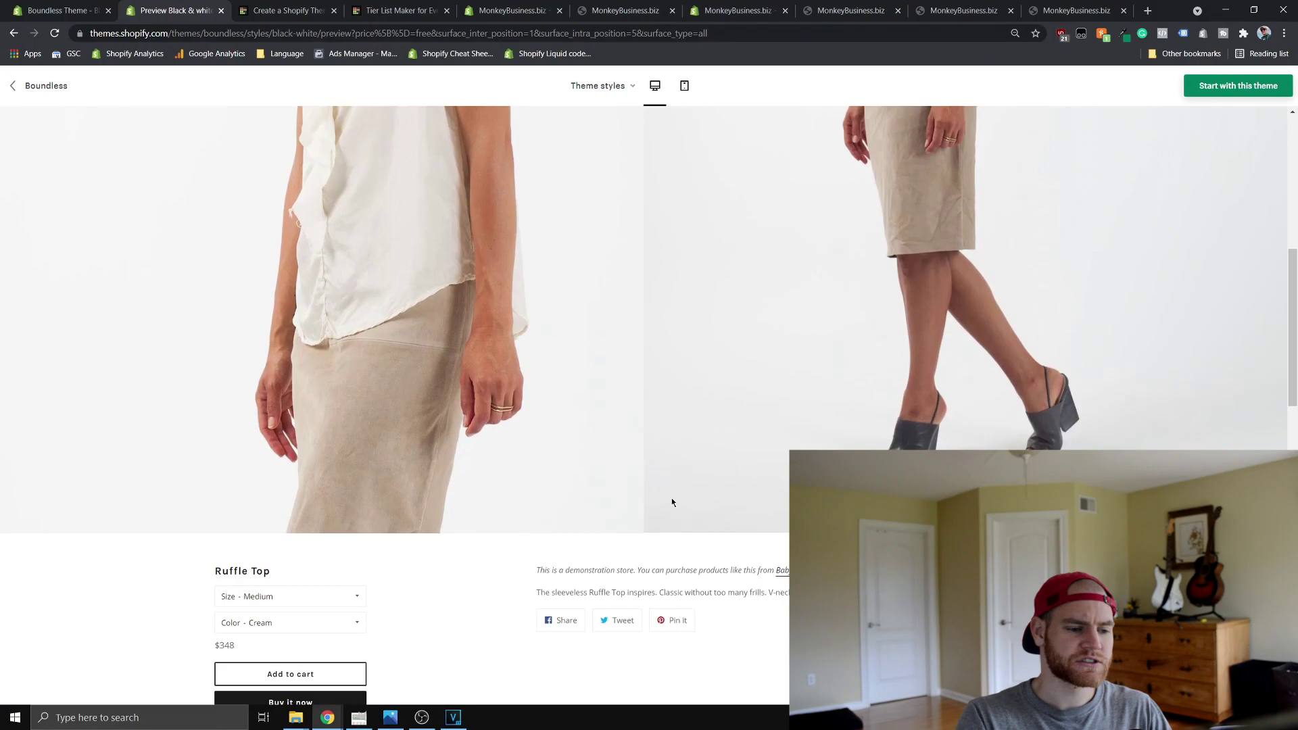
{"action": "scroll", "coordinate": [672, 496], "scroll_direction": "up", "scroll_amount": 10}
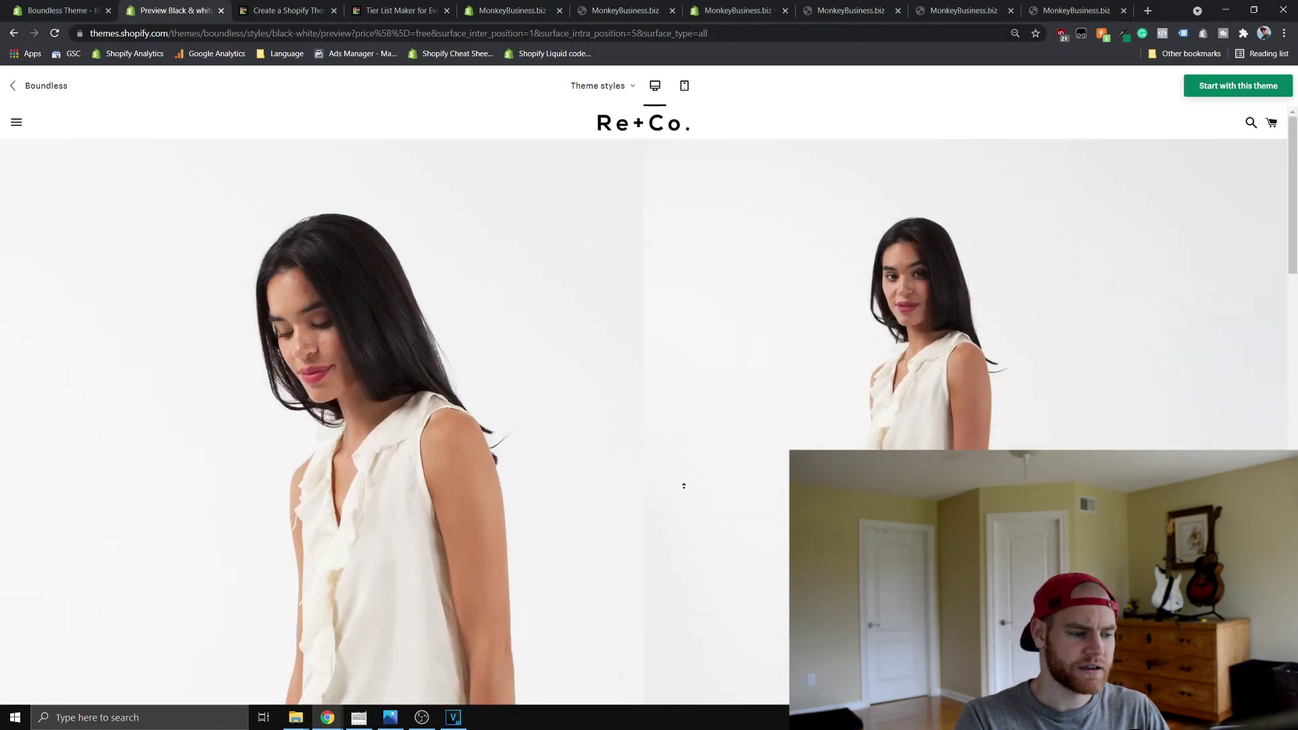
{"action": "scroll", "coordinate": [675, 472], "scroll_direction": "down", "scroll_amount": 2}
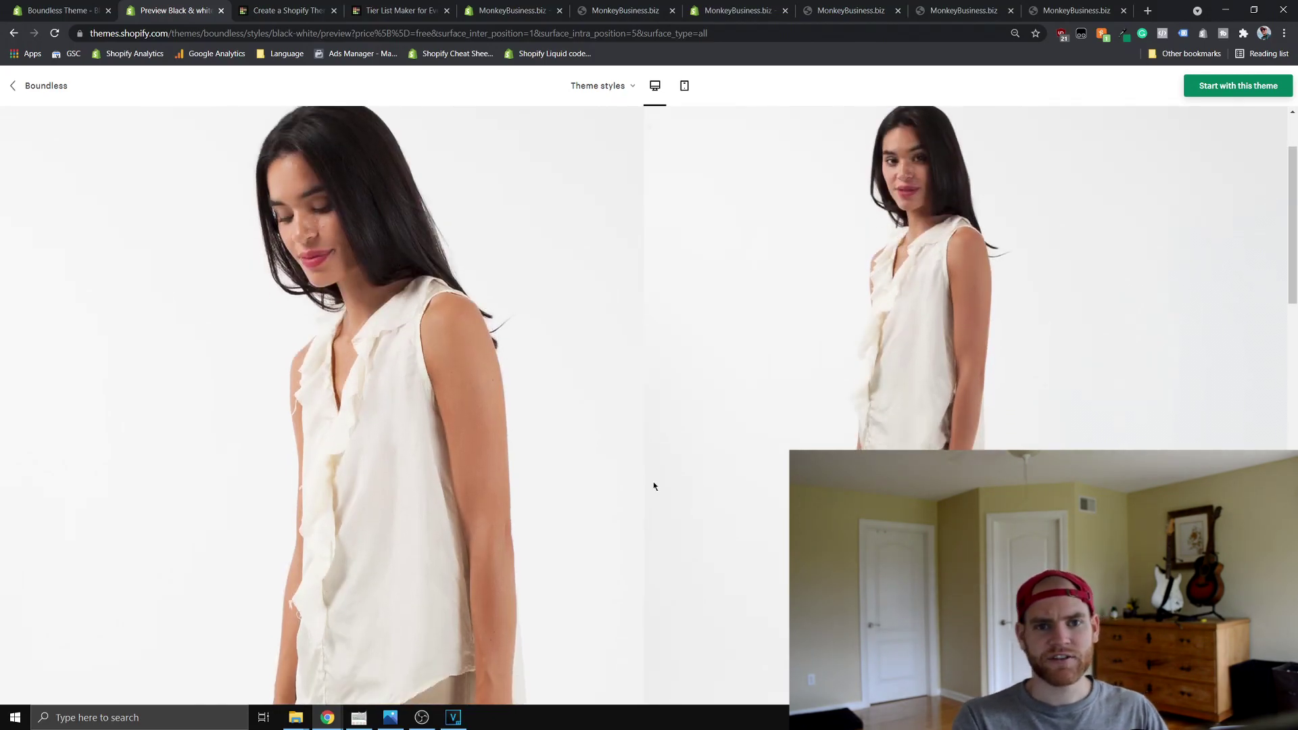
{"action": "scroll", "coordinate": [653, 491], "scroll_direction": "up", "scroll_amount": 1}
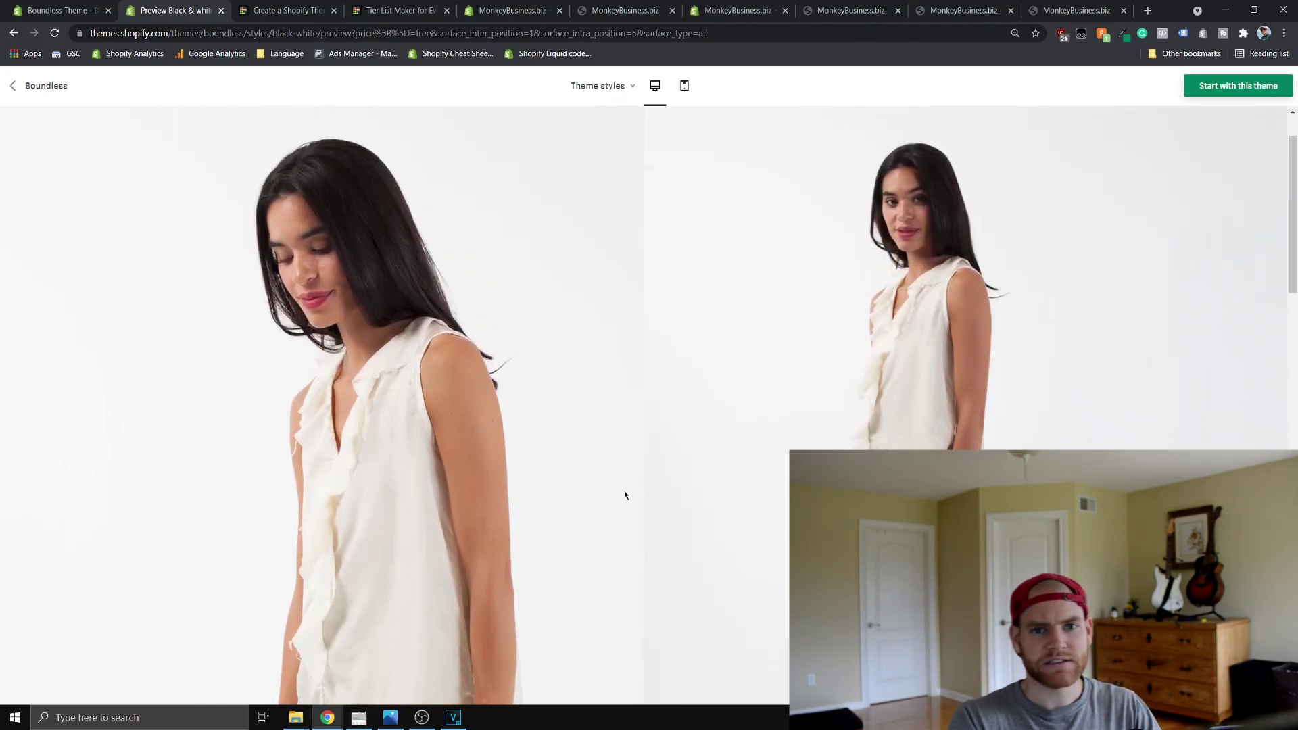
{"action": "scroll", "coordinate": [609, 545], "scroll_direction": "down", "scroll_amount": 8}
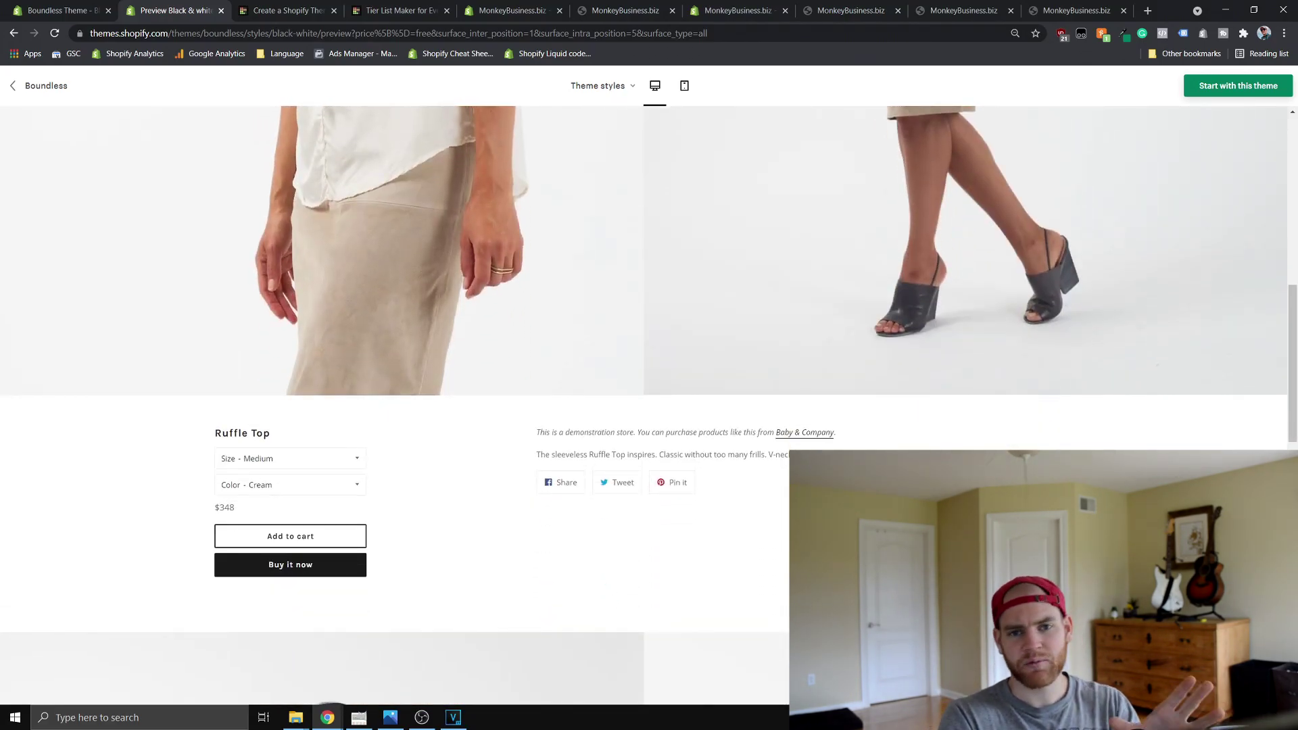
{"action": "scroll", "coordinate": [649, 405], "scroll_direction": "up", "scroll_amount": 2}
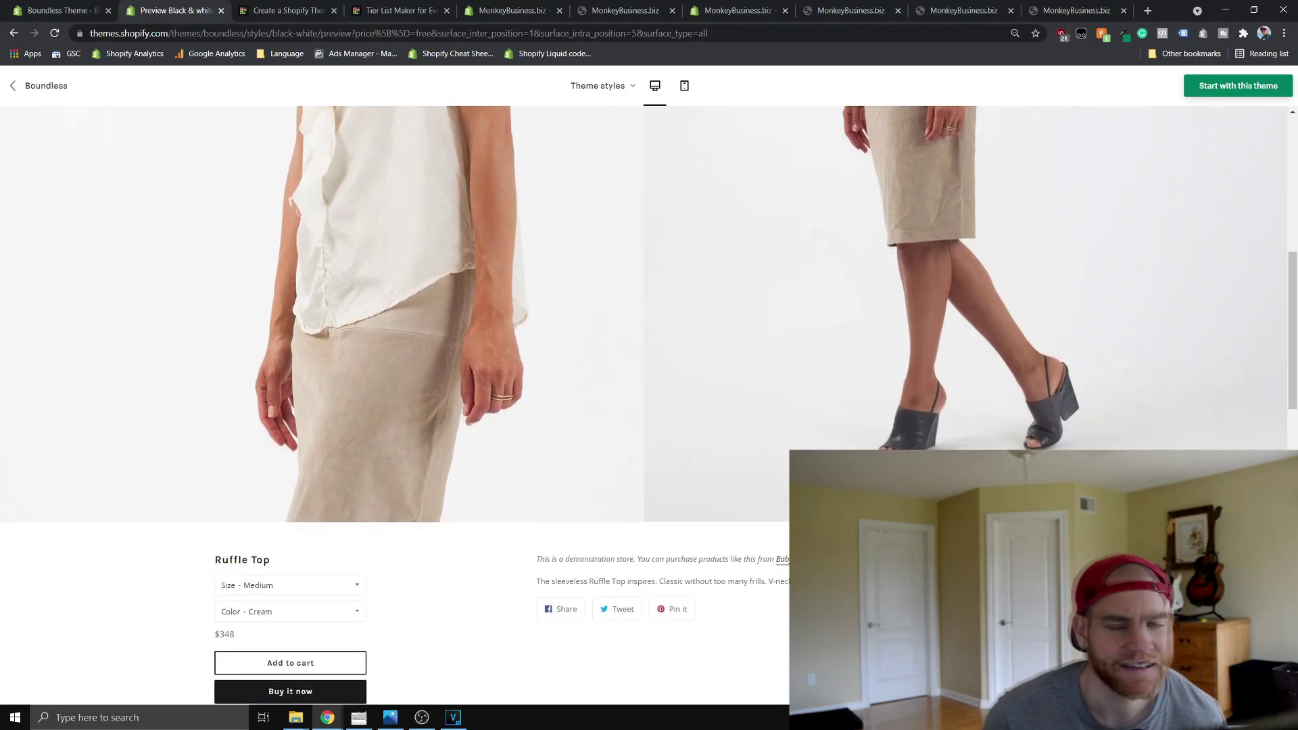
{"action": "scroll", "coordinate": [776, 542], "scroll_direction": "up", "scroll_amount": 5}
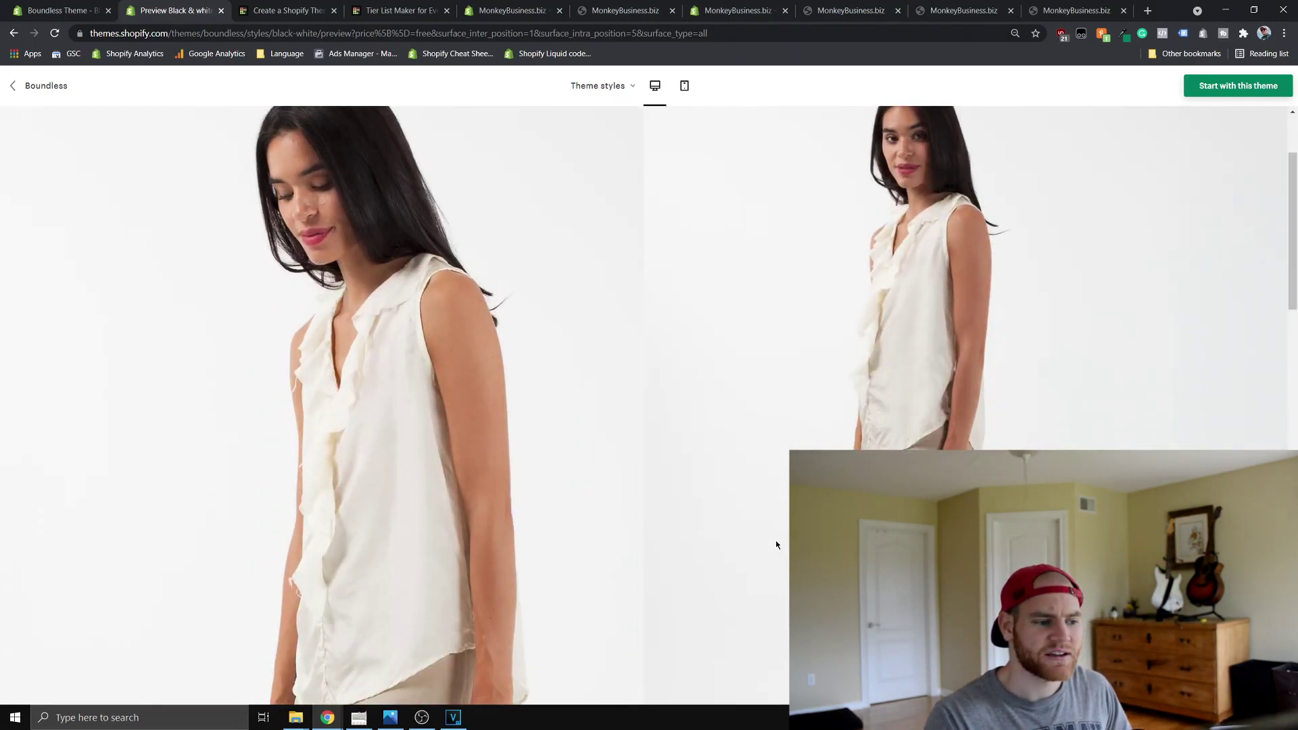
{"action": "scroll", "coordinate": [781, 534], "scroll_direction": "up", "scroll_amount": 2}
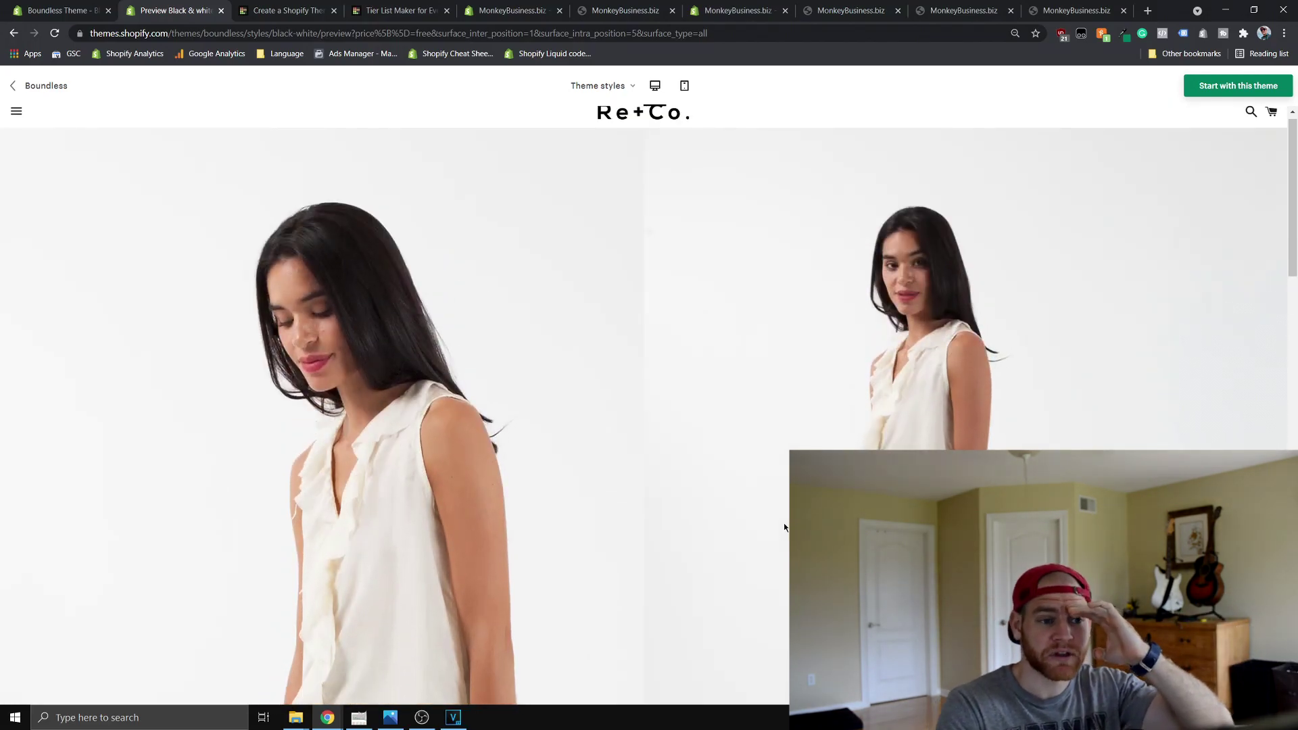
Read the Ruffle Top's product description and check its placement relative to the product images
{"action": "scroll", "coordinate": [784, 527], "scroll_direction": "down", "scroll_amount": 6}
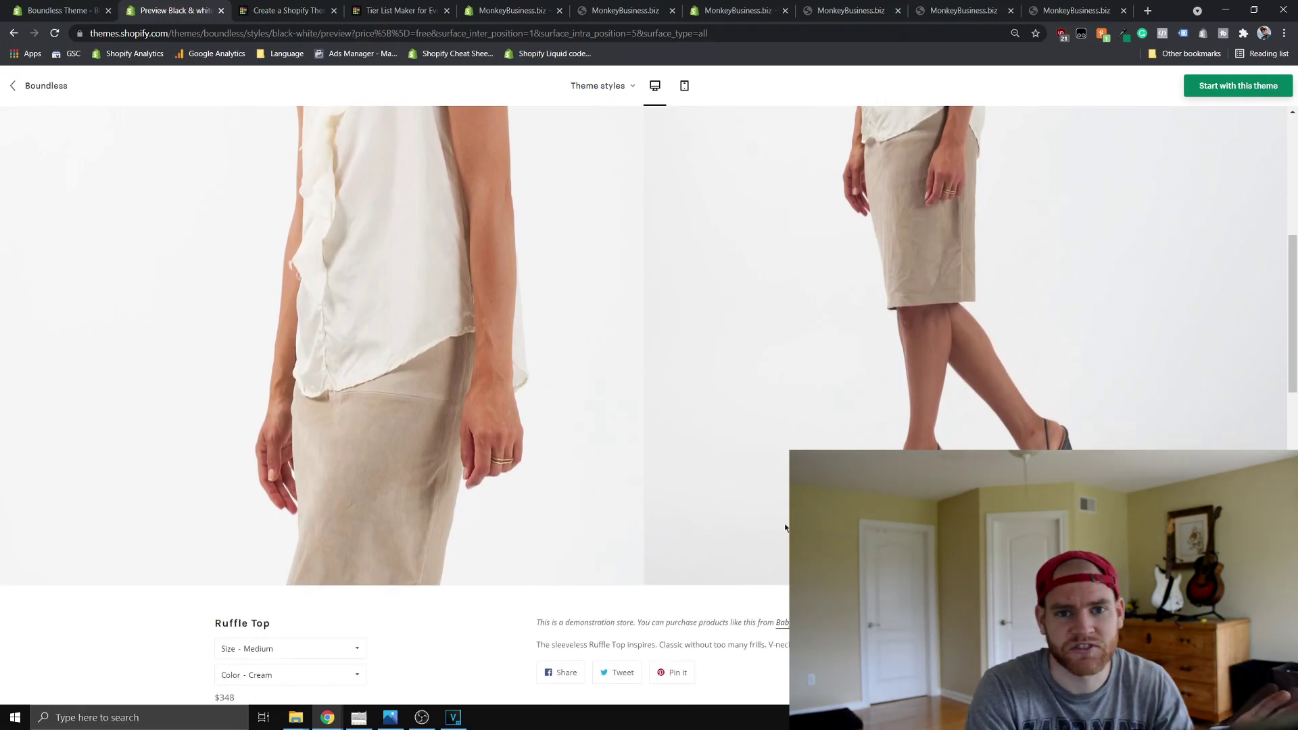
{"action": "scroll", "coordinate": [786, 526], "scroll_direction": "down", "scroll_amount": 3}
{"action": "left_click_drag", "start_coordinate": [605, 462], "coordinate": [798, 483]}
{"action": "left_click", "coordinate": [801, 480]}
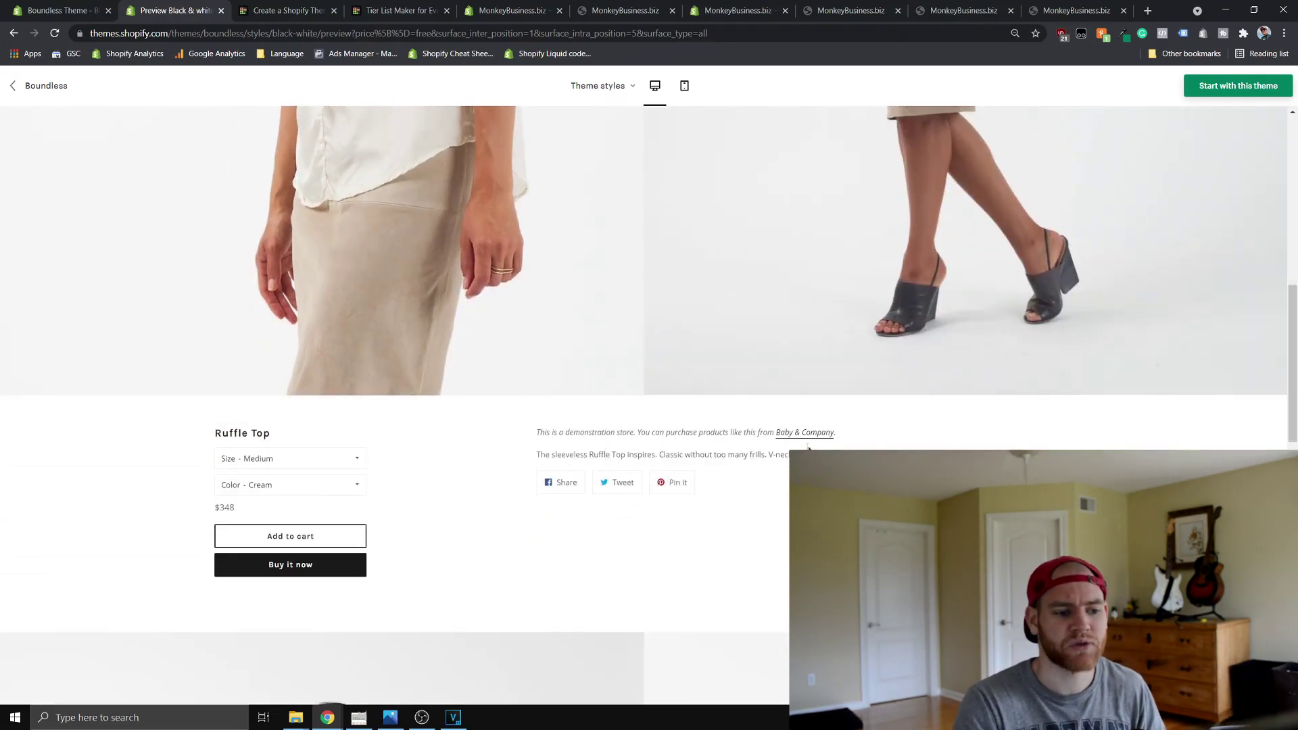
{"action": "scroll", "coordinate": [801, 473], "scroll_direction": "up", "scroll_amount": 6}
{"action": "scroll", "coordinate": [749, 526], "scroll_direction": "down", "scroll_amount": 6}
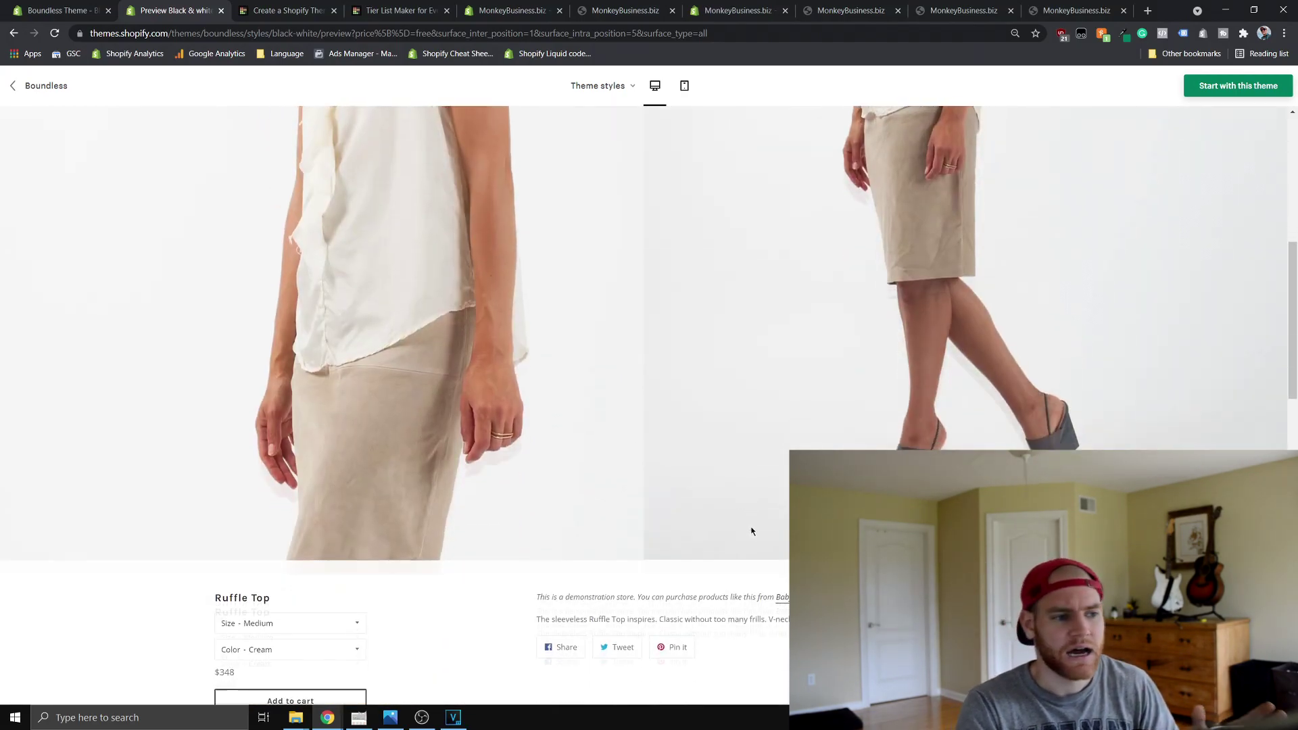
Recheck the Ruffle Top page's image layout and return to the Boundless listing to read its full-width collection images and home page video features
{"action": "scroll", "coordinate": [597, 532], "scroll_direction": "down", "scroll_amount": 3}
{"action": "scroll", "coordinate": [685, 427], "scroll_direction": "up", "scroll_amount": 13}
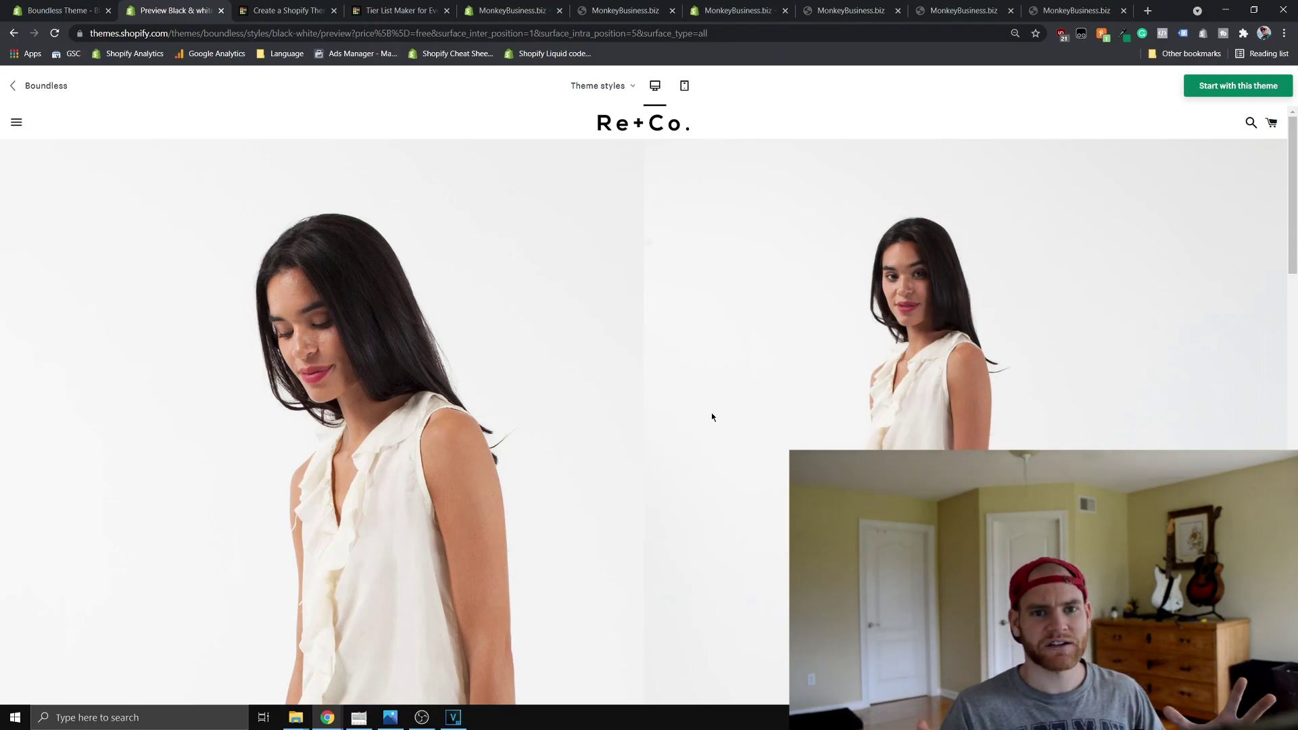
{"action": "left_click", "coordinate": [2, 6]}
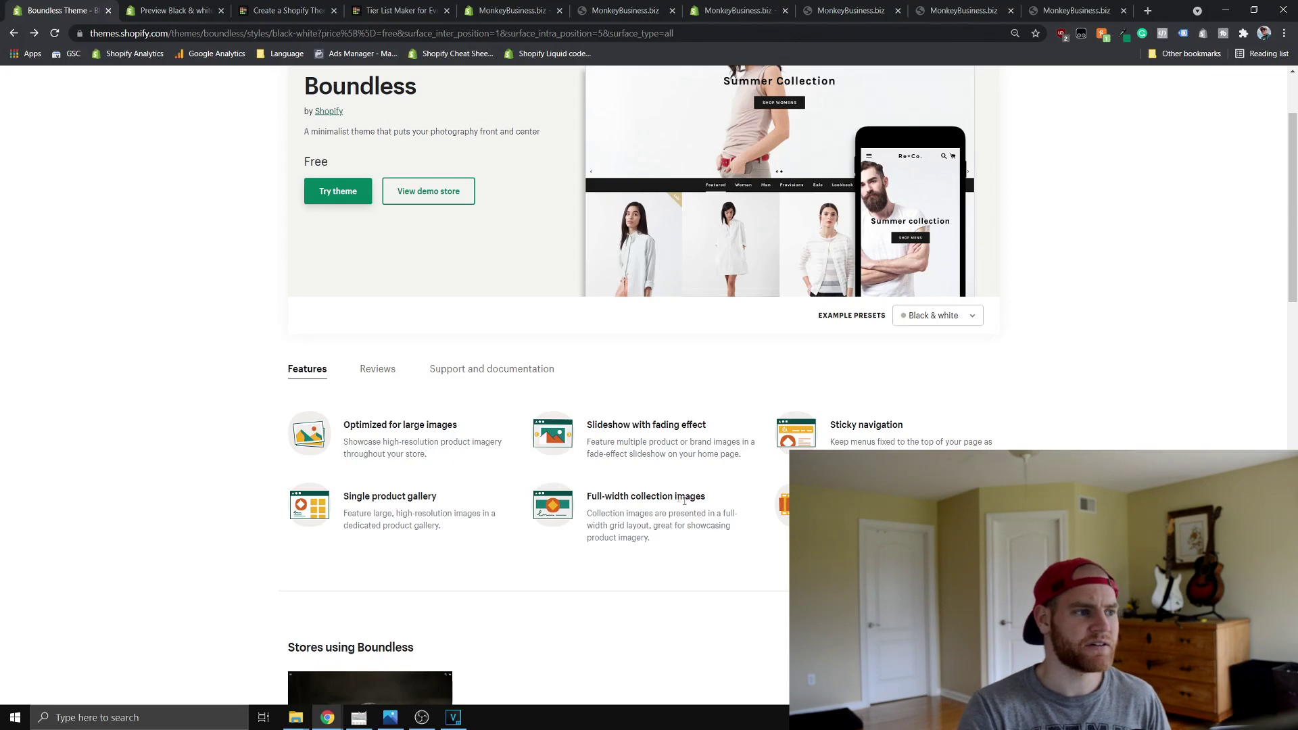
{"action": "scroll", "coordinate": [694, 543], "scroll_direction": "down", "scroll_amount": 1}
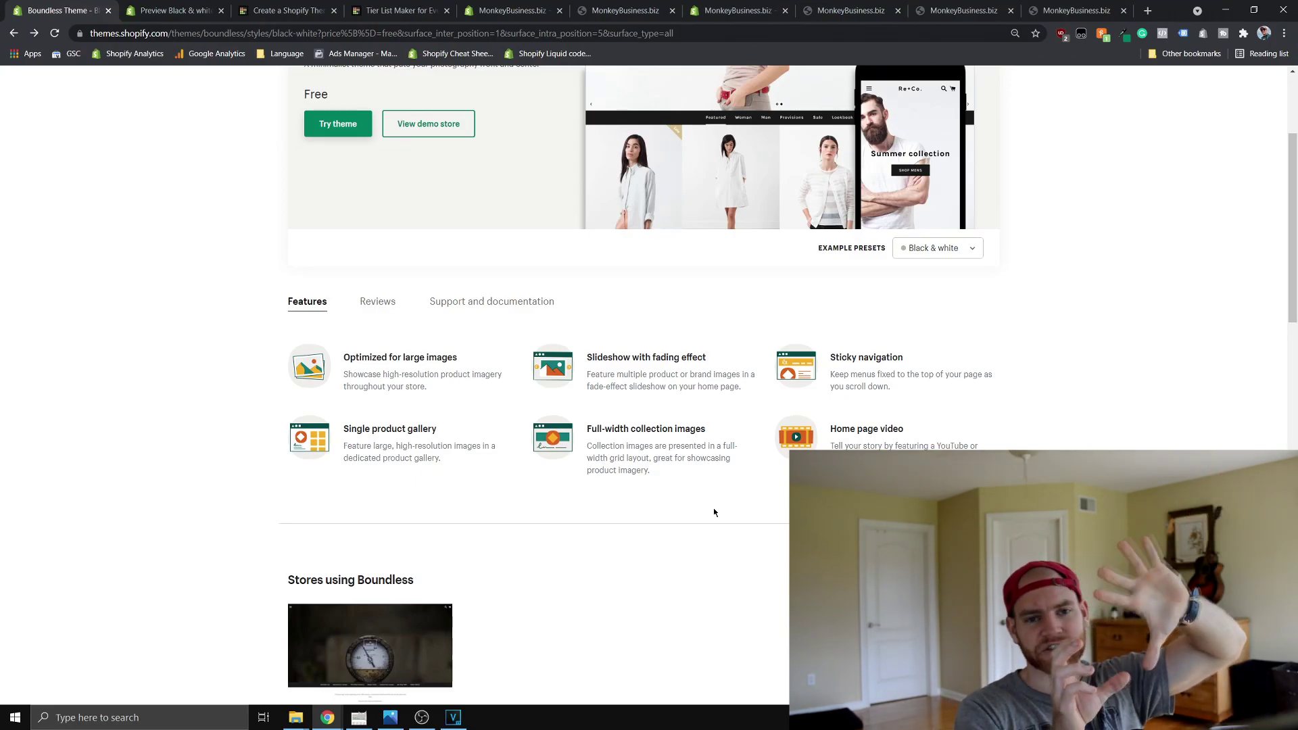
{"action": "scroll", "coordinate": [717, 546], "scroll_direction": "up", "scroll_amount": 1}
{"action": "scroll", "coordinate": [717, 546], "scroll_direction": "down", "scroll_amount": 1}
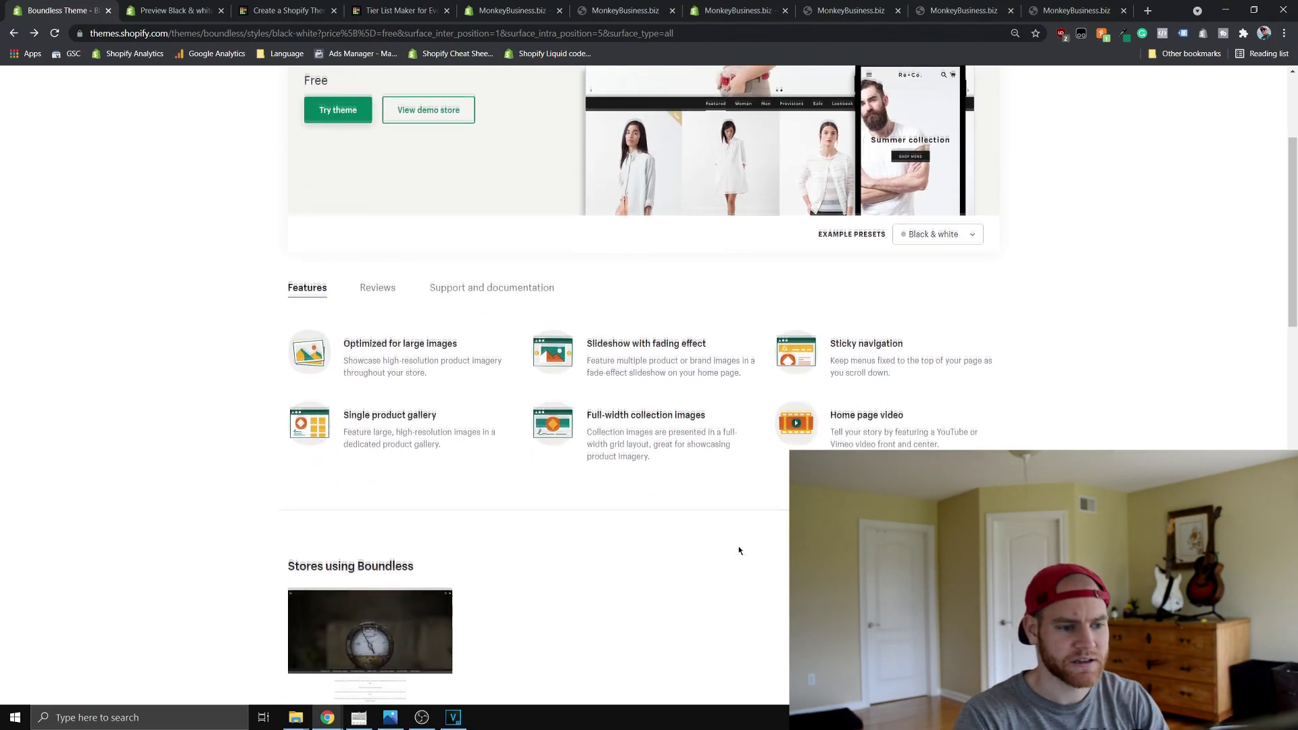
{"action": "scroll", "coordinate": [742, 489], "scroll_direction": "down", "scroll_amount": 1}
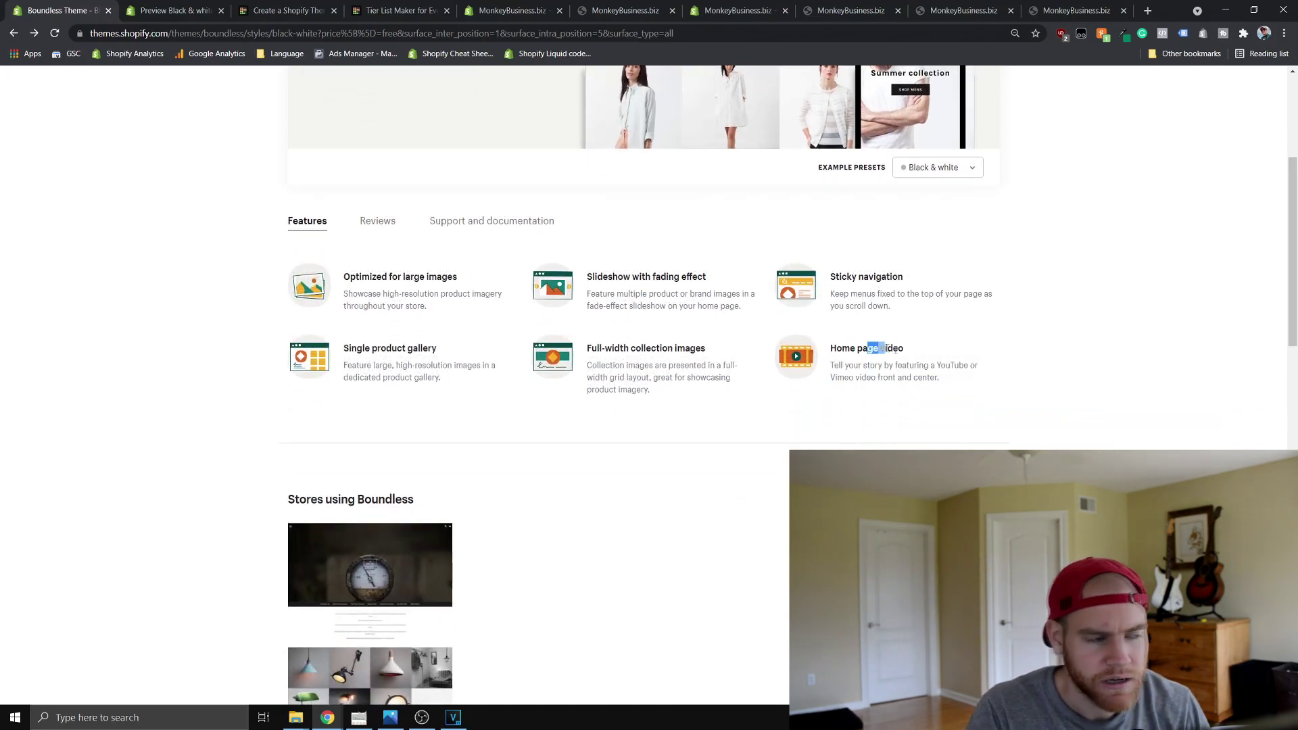
{"action": "scroll", "coordinate": [1020, 385], "scroll_direction": "up", "scroll_amount": 4}
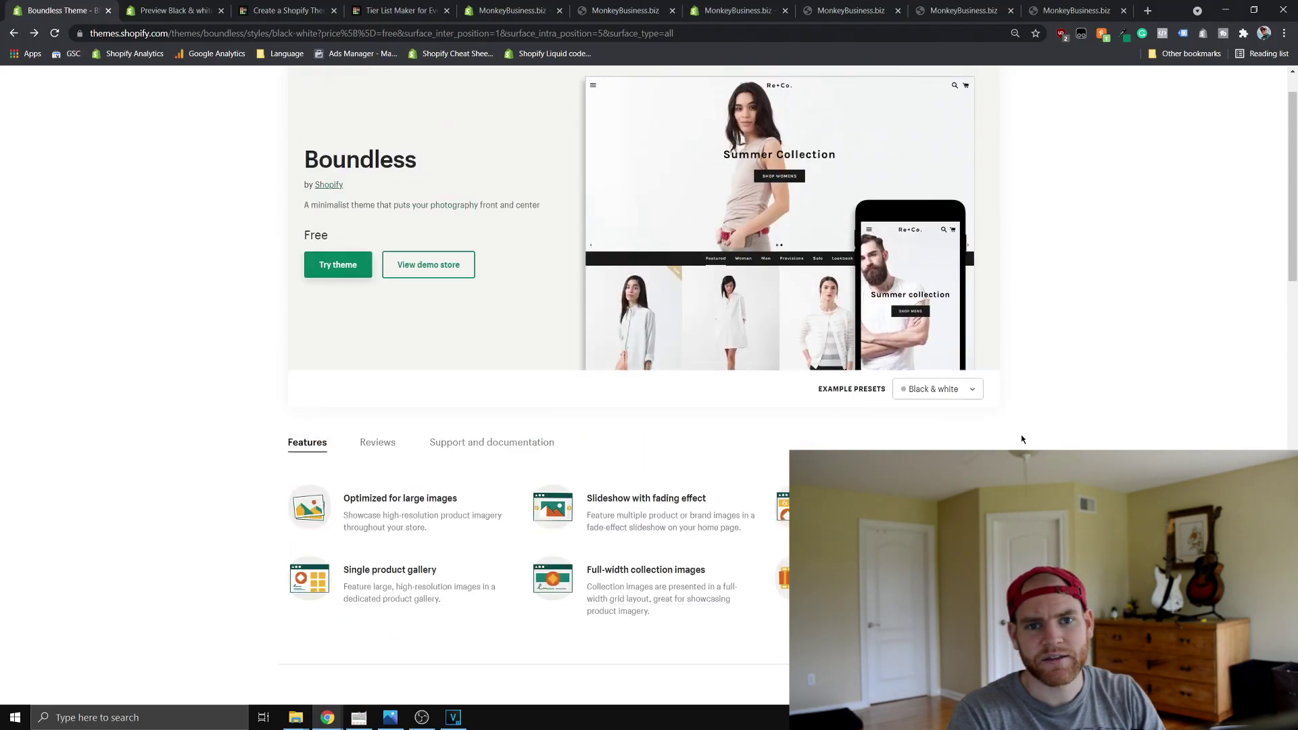
Return to the Black & white demo store's homepage and review it from the Summer Collection banner down to the footer
{"action": "left_click", "coordinate": [207, 19]}
{"action": "left_click", "coordinate": [654, 131]}
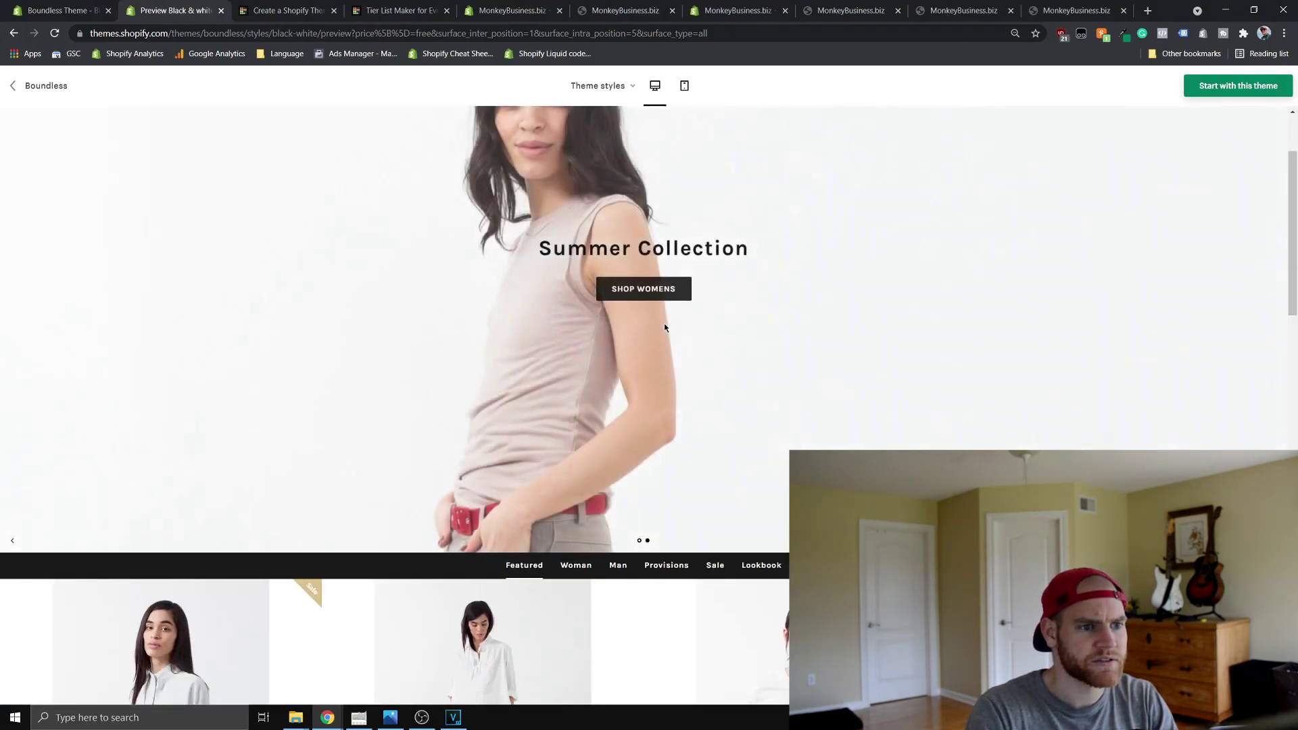
{"action": "scroll", "coordinate": [665, 327], "scroll_direction": "down", "scroll_amount": 10}
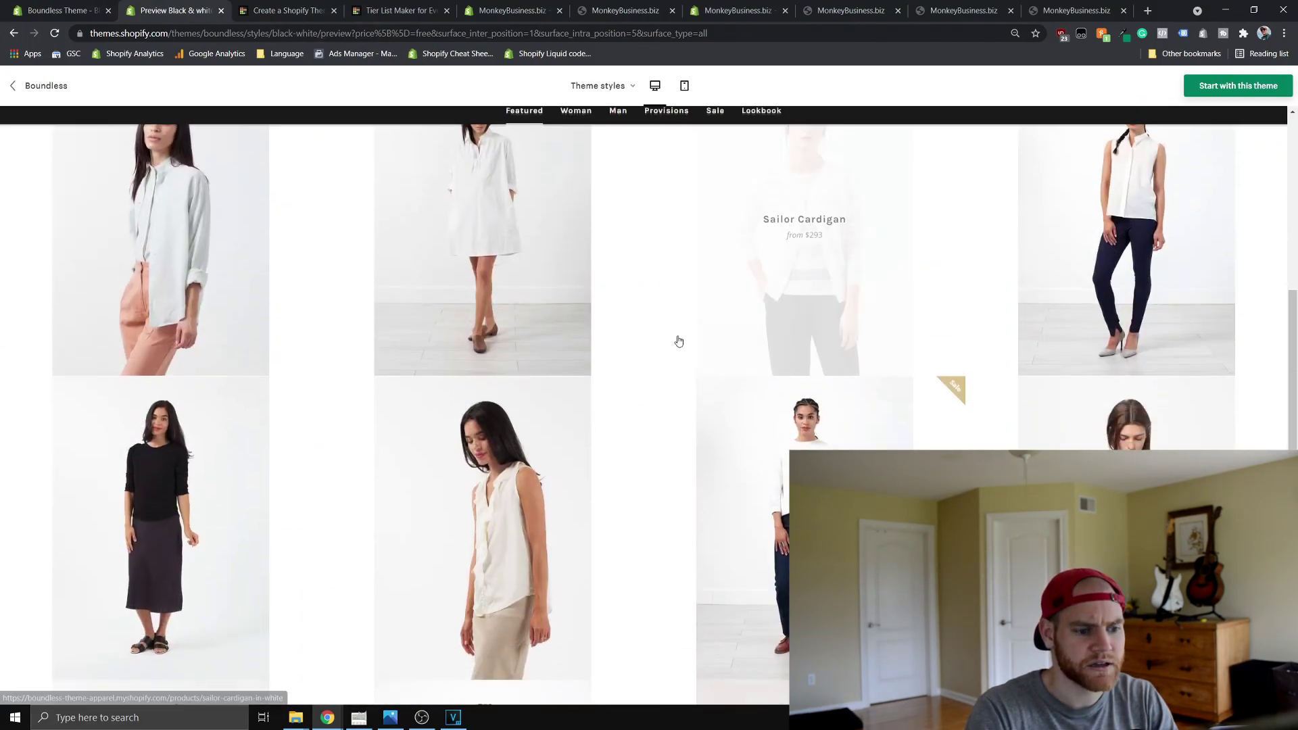
{"action": "scroll", "coordinate": [679, 341], "scroll_direction": "down", "scroll_amount": 12}
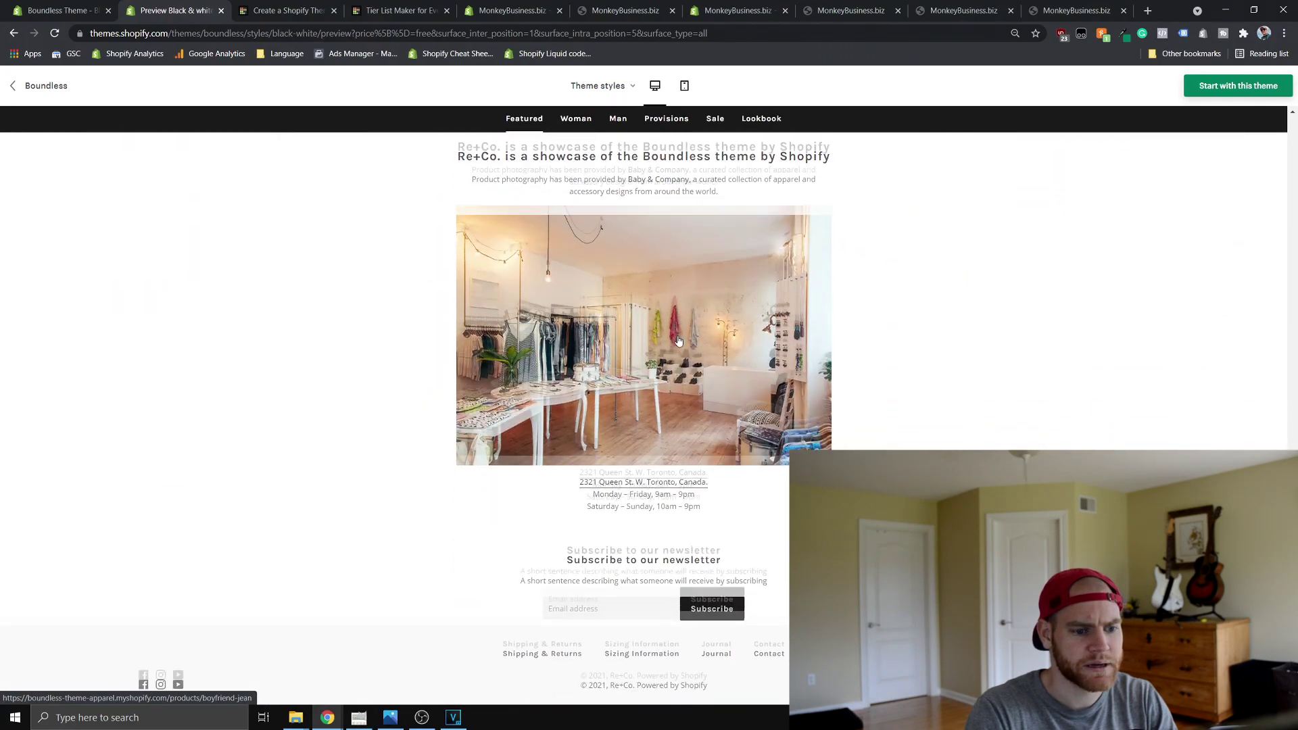
{"action": "scroll", "coordinate": [679, 341], "scroll_direction": "up", "scroll_amount": 20}
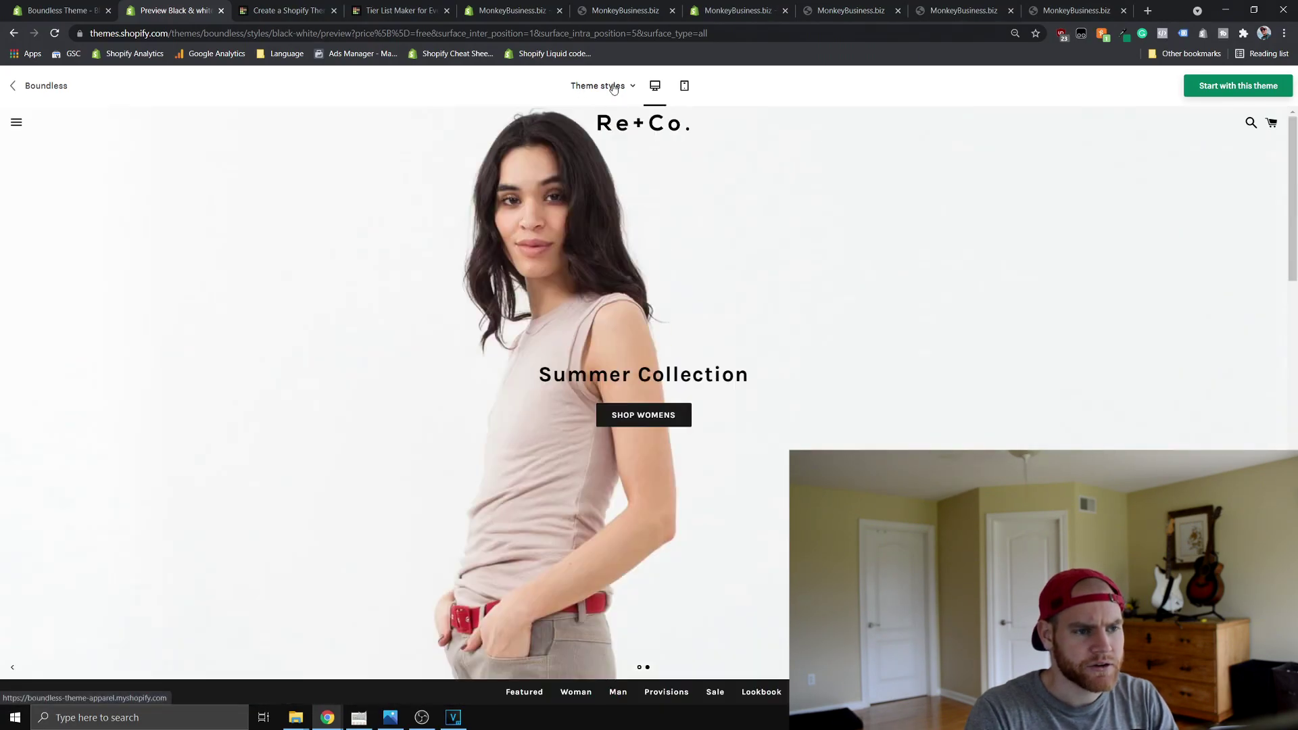
Switch the preview to the Vibrant theme style and review its bike store homepage and Premium Fixies collection page
{"action": "left_click", "coordinate": [613, 87]}
{"action": "left_click", "coordinate": [598, 139]}
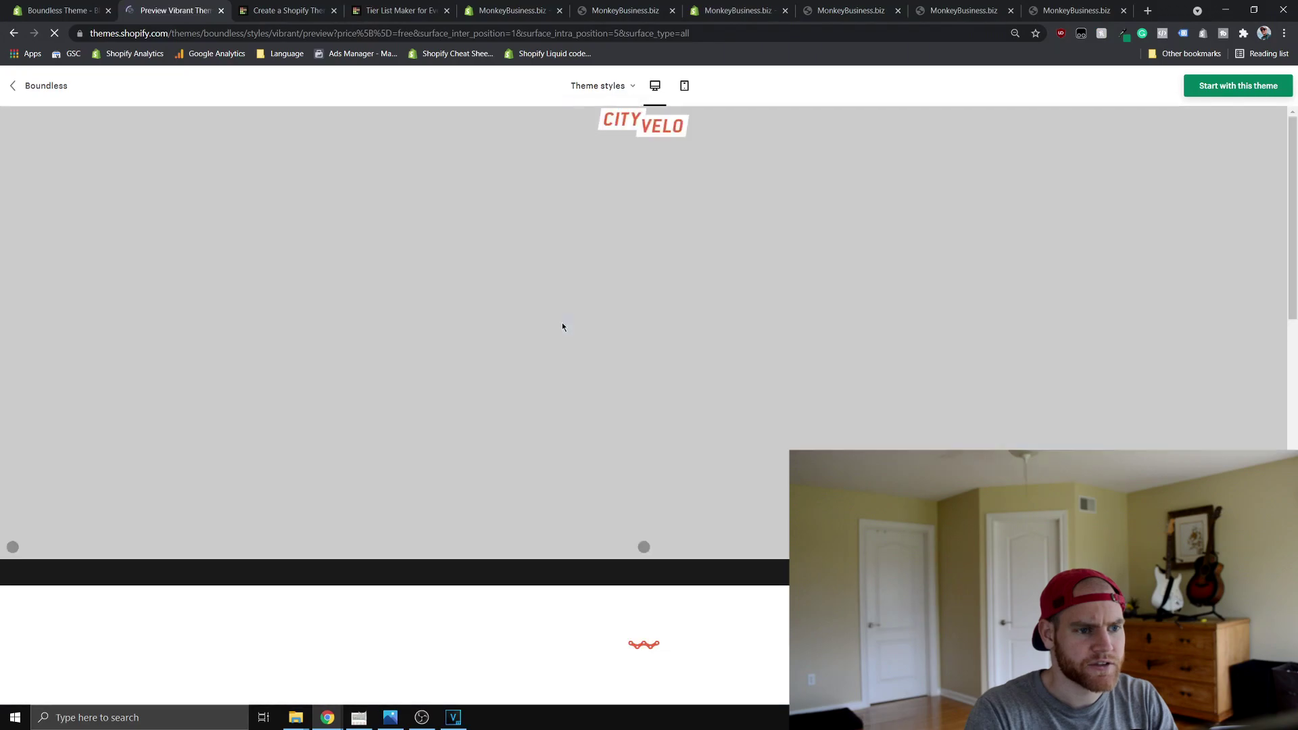
{"action": "scroll", "coordinate": [612, 331], "scroll_direction": "down", "scroll_amount": 2}
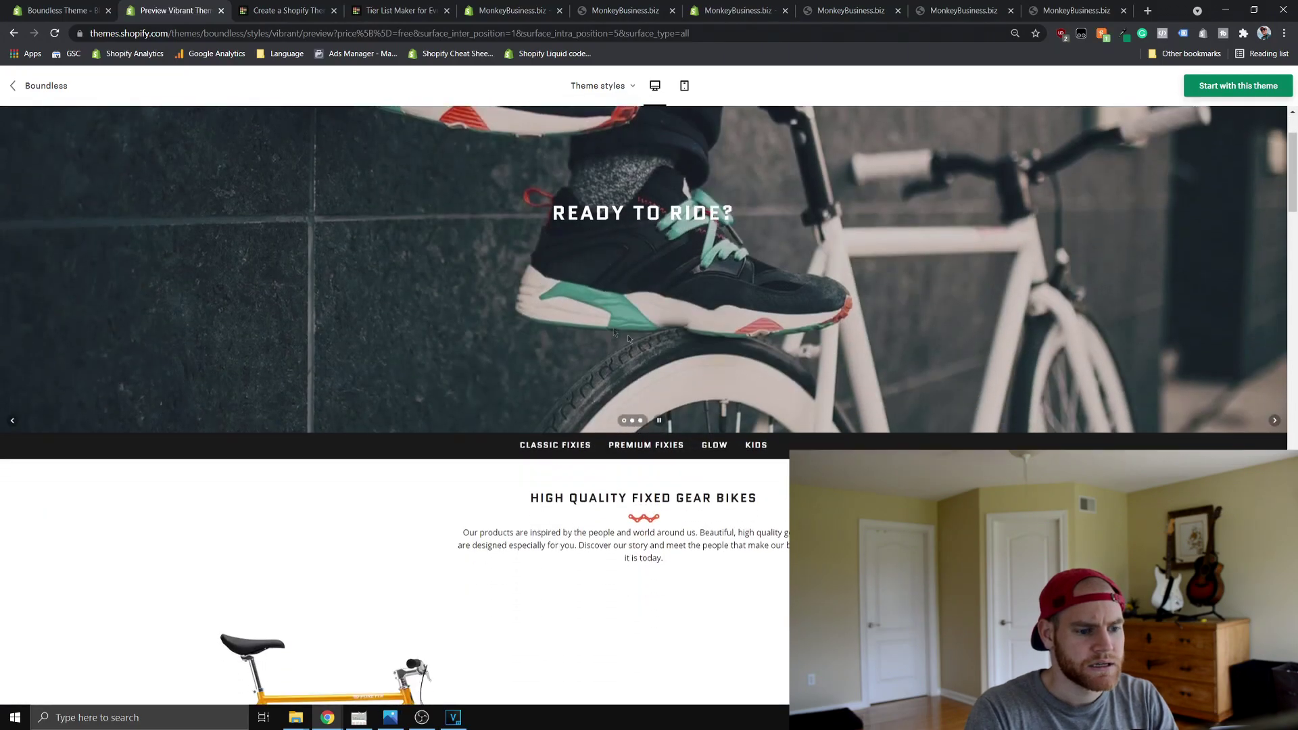
{"action": "scroll", "coordinate": [614, 333], "scroll_direction": "down", "scroll_amount": 5}
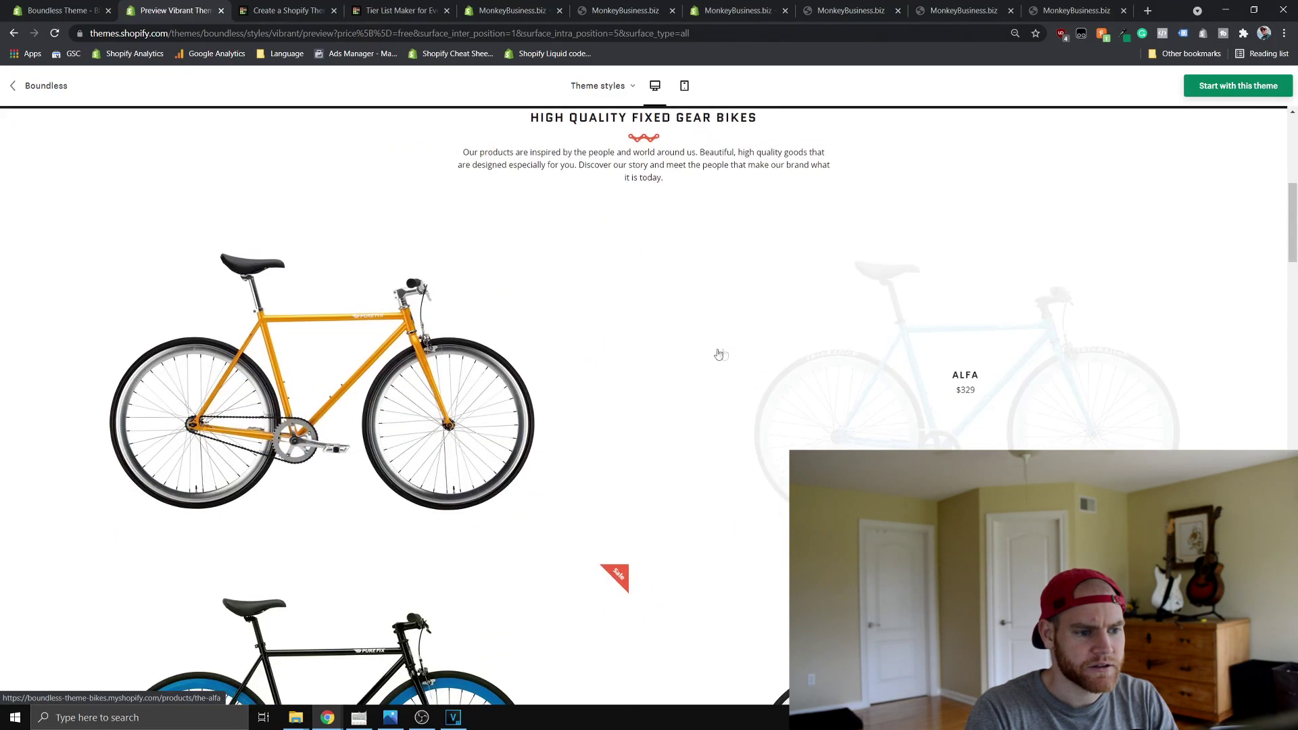
{"action": "scroll", "coordinate": [338, 421], "scroll_direction": "down", "scroll_amount": 3}
{"action": "scroll", "coordinate": [338, 420], "scroll_direction": "down", "scroll_amount": 13}
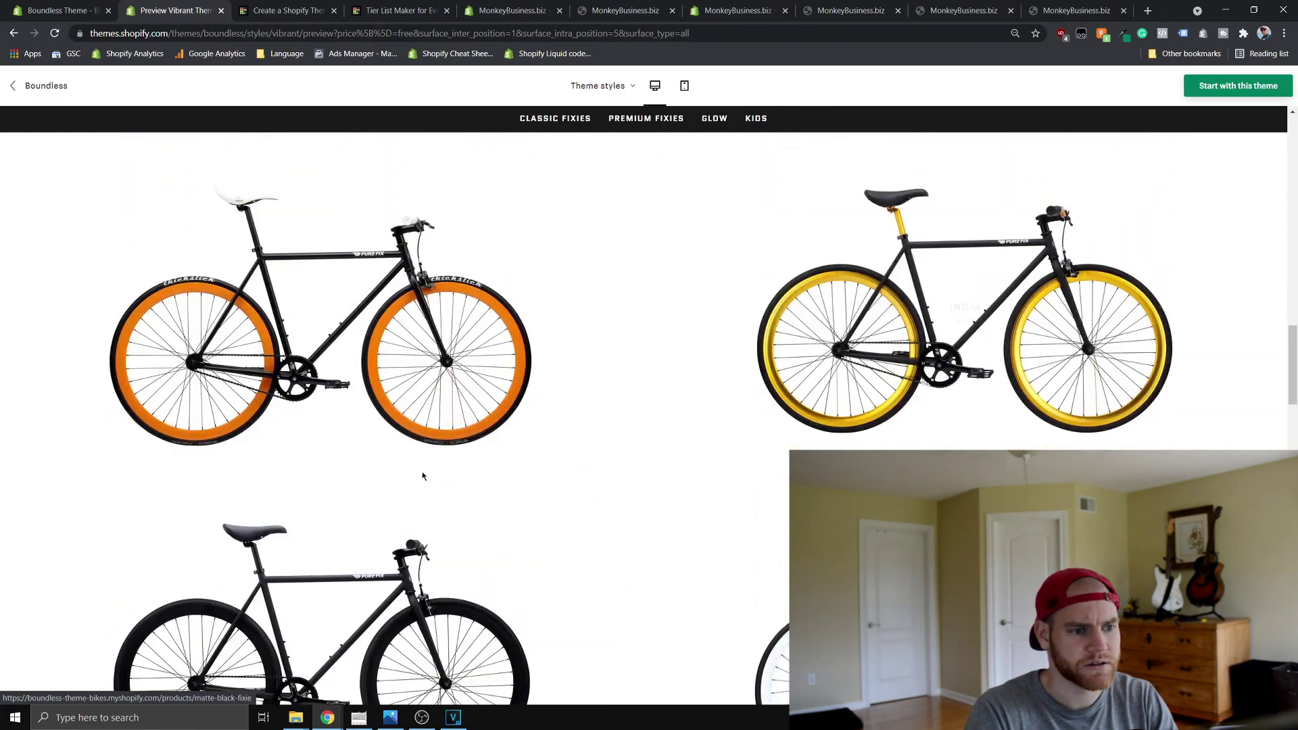
{"action": "scroll", "coordinate": [415, 474], "scroll_direction": "down", "scroll_amount": 20}
{"action": "scroll", "coordinate": [458, 450], "scroll_direction": "down", "scroll_amount": 10}
{"action": "scroll", "coordinate": [739, 463], "scroll_direction": "up", "scroll_amount": 20}
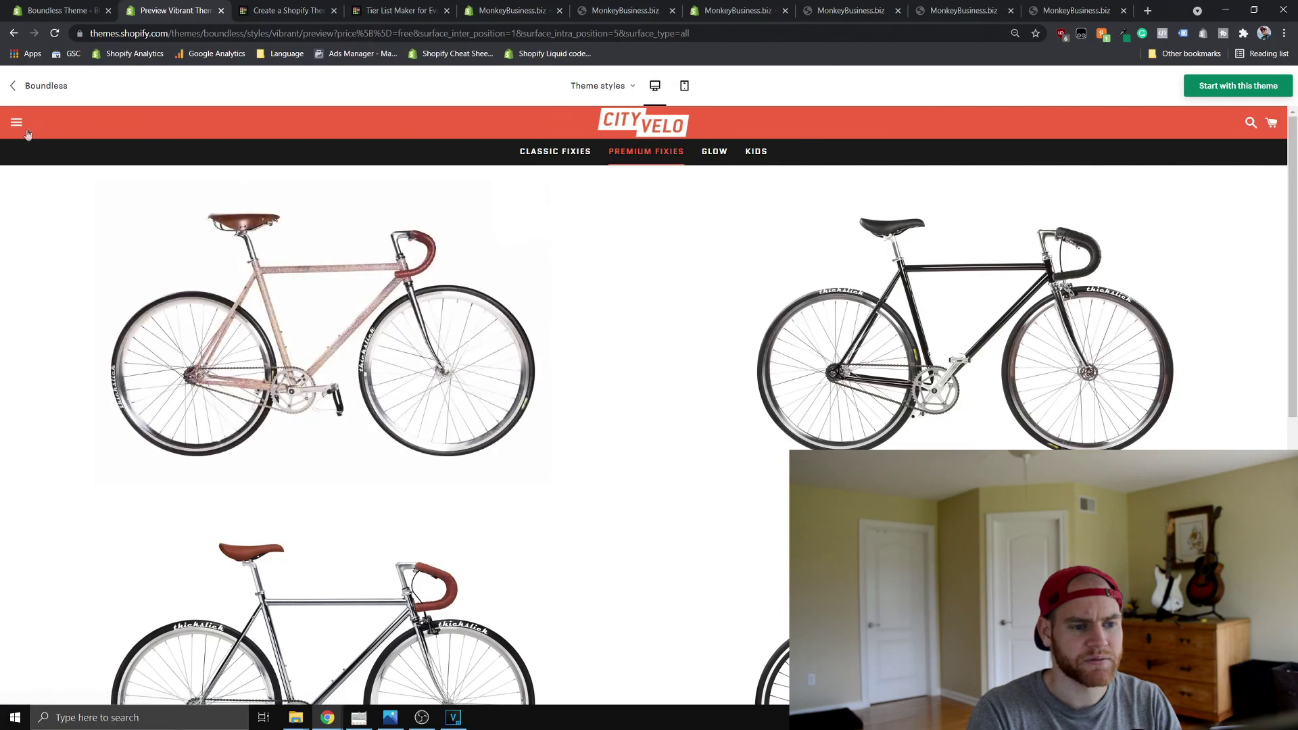
Go back to the Vibrant style's listing and reopen its demo store to examine the homepage slideshow and intro section
{"action": "left_click", "coordinate": [21, 90]}
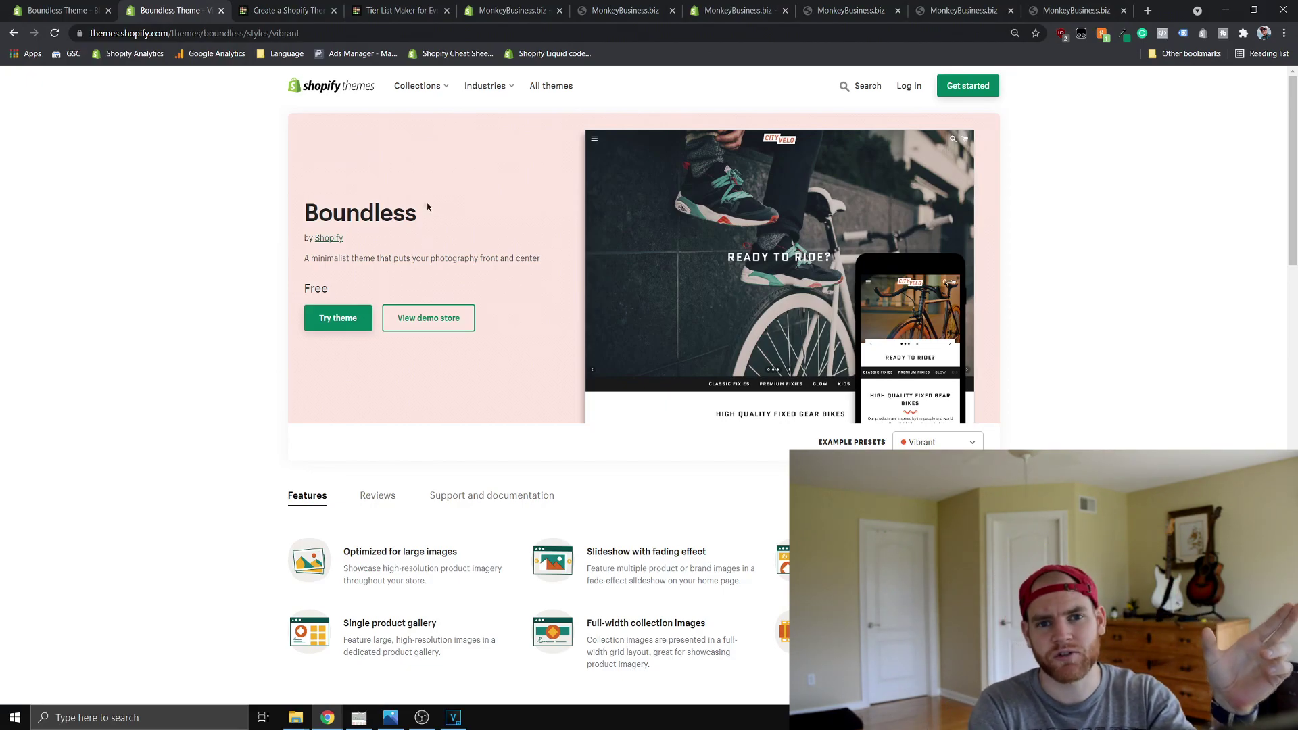
{"action": "left_click", "coordinate": [284, 10]}
{"action": "left_click", "coordinate": [172, 10]}
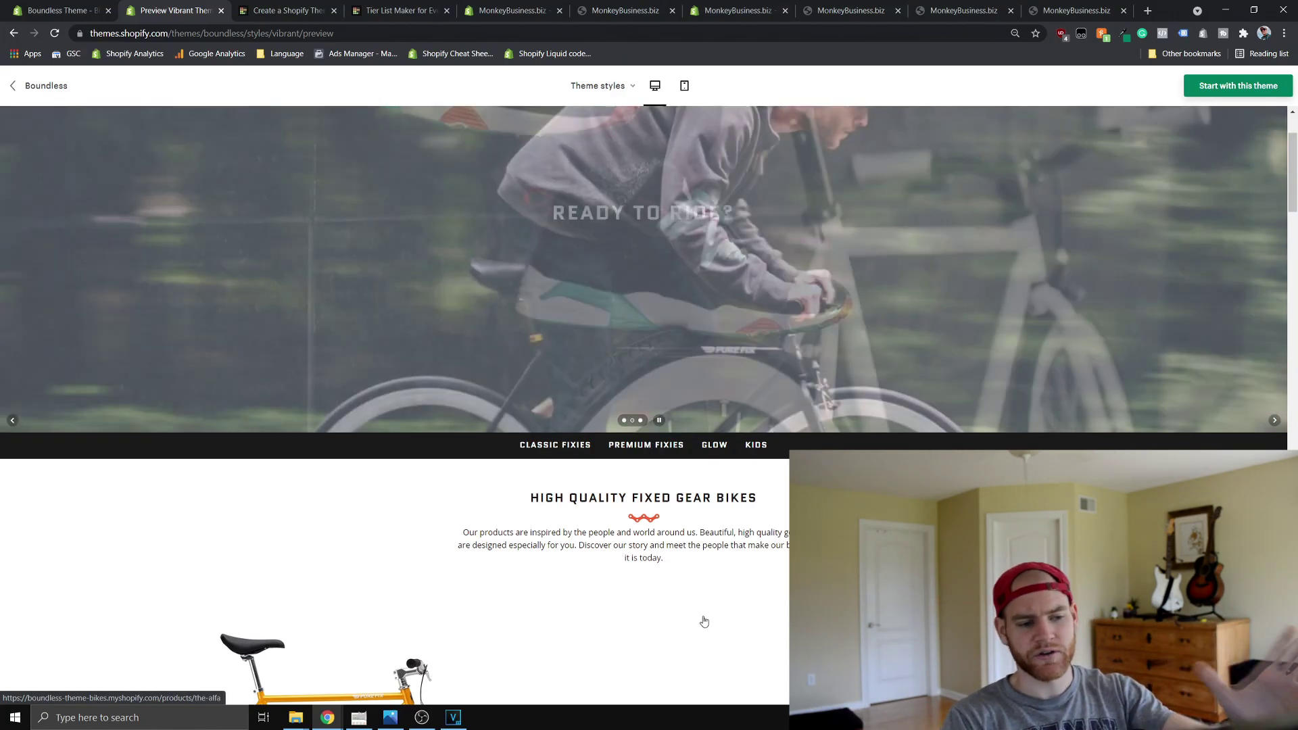
{"action": "scroll", "coordinate": [752, 546], "scroll_direction": "down", "scroll_amount": 2}
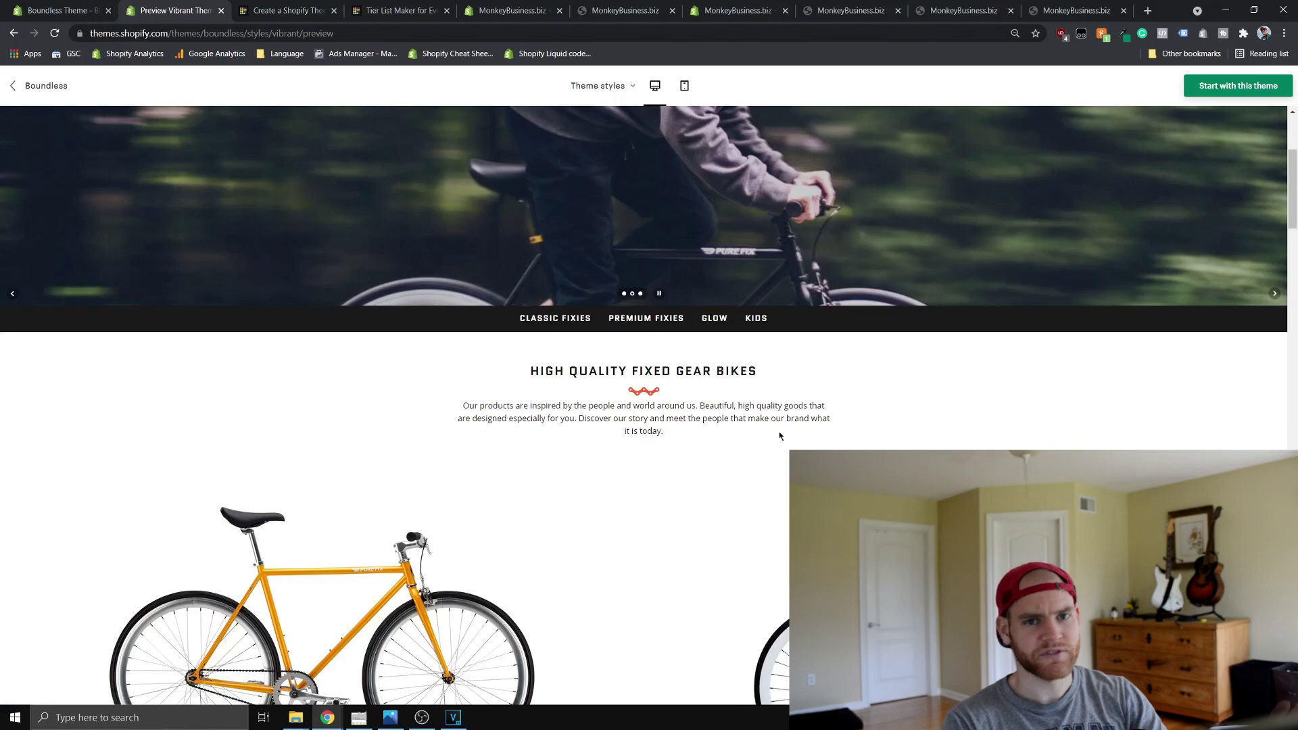
{"action": "scroll", "coordinate": [775, 347], "scroll_direction": "up", "scroll_amount": 4}
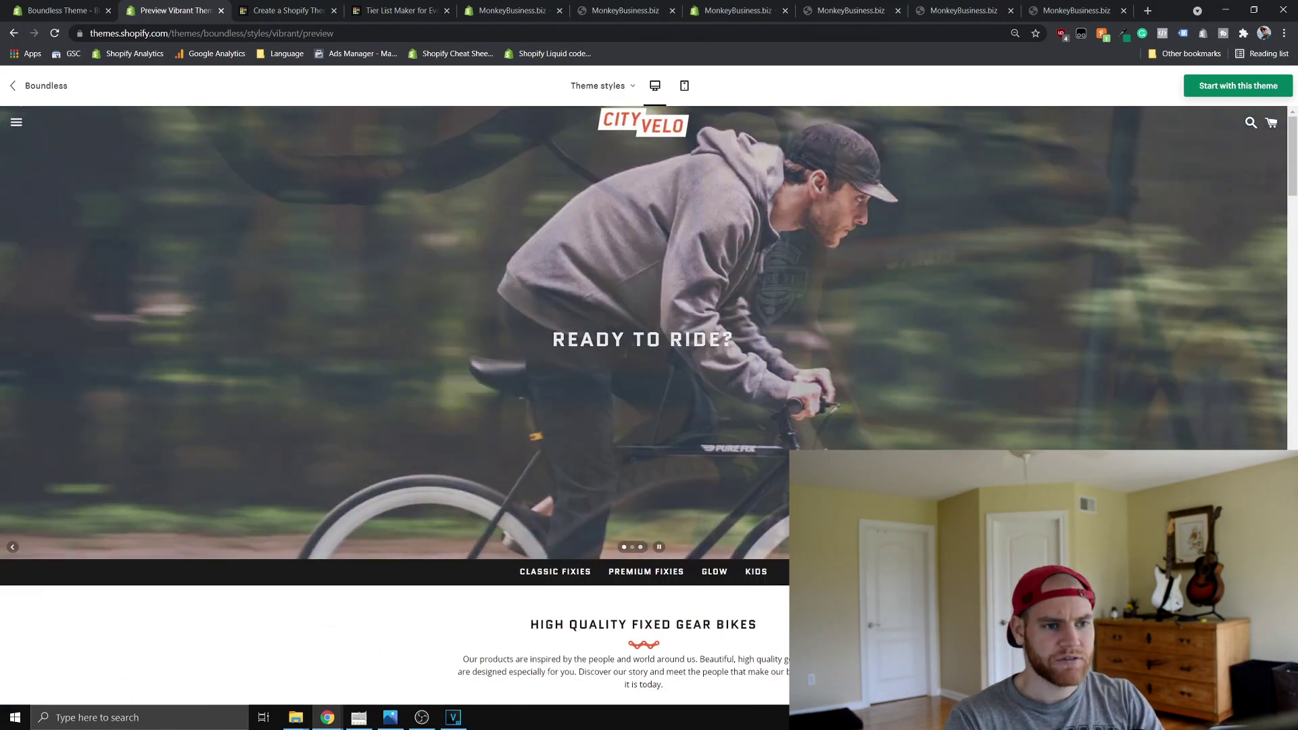
{"action": "scroll", "coordinate": [774, 347], "scroll_direction": "down", "scroll_amount": 1}
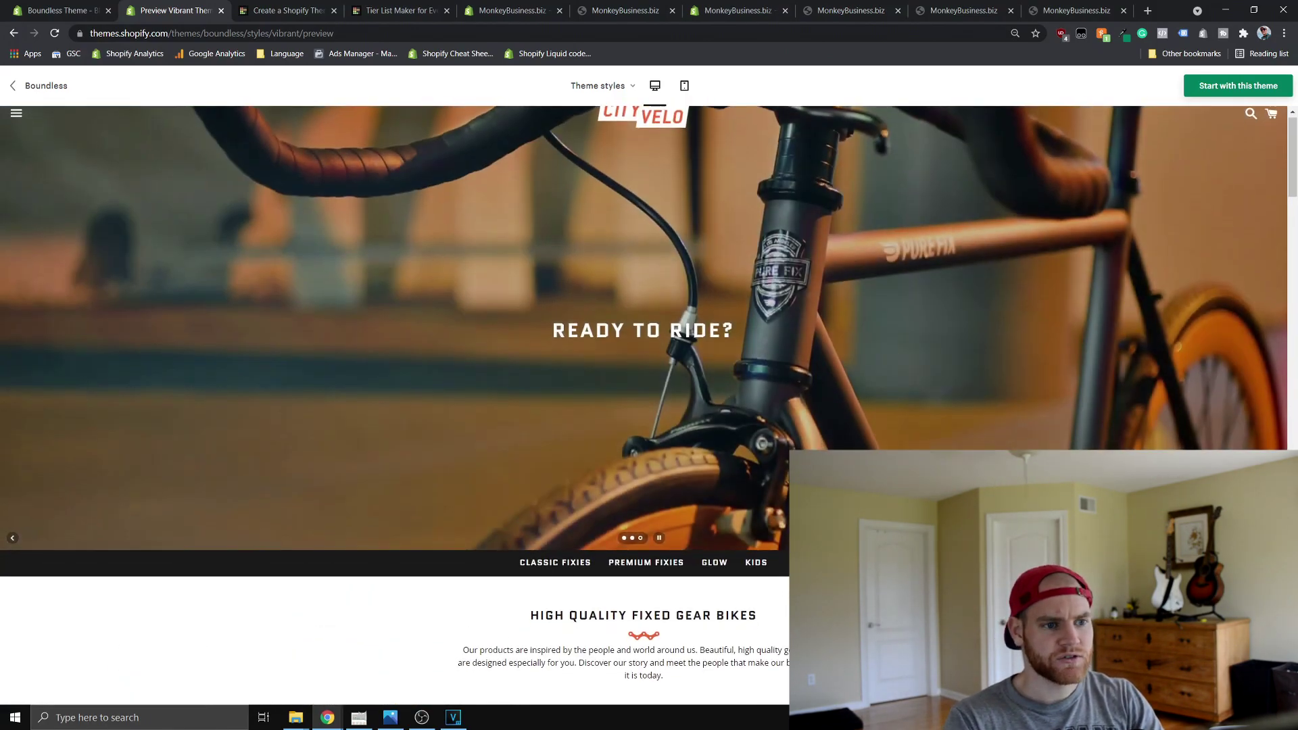
Switch to the theme editor for the Boundless draft and add a Custom HTML section to the home page
{"action": "left_click", "coordinate": [62, 6]}
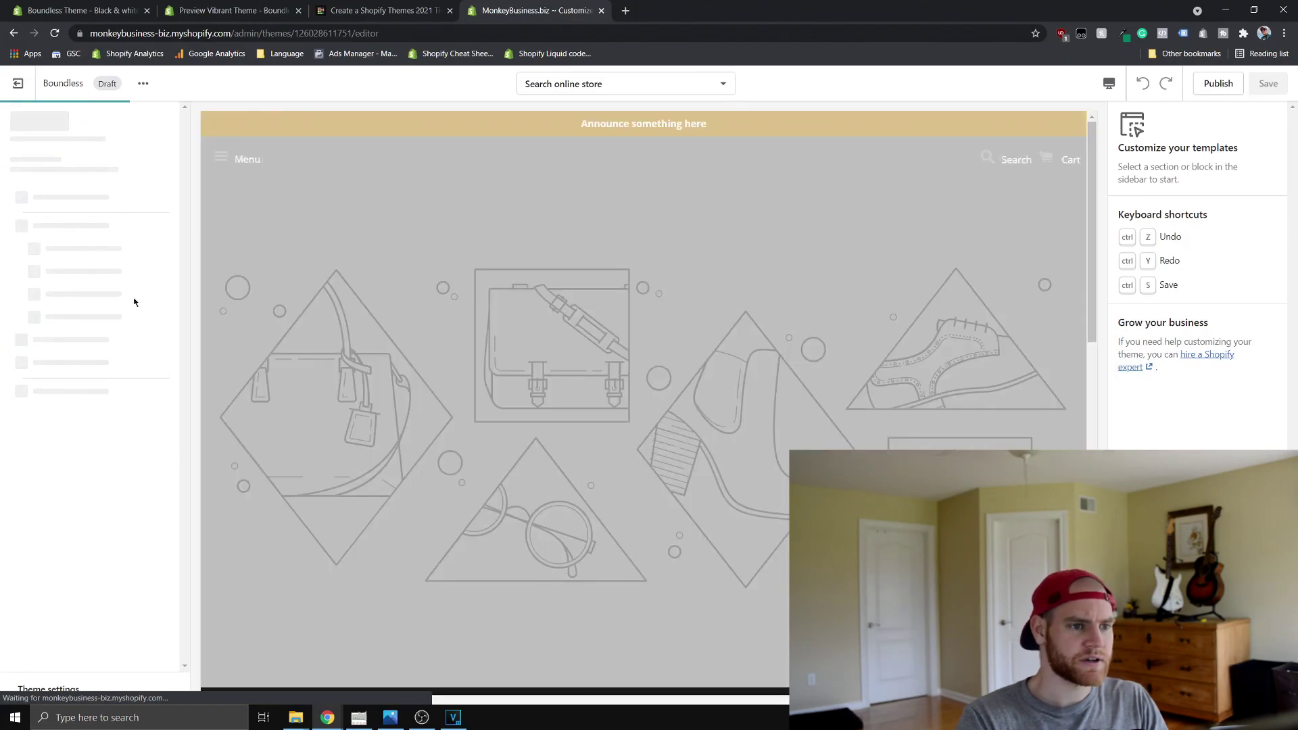
{"action": "left_click", "coordinate": [60, 347]}
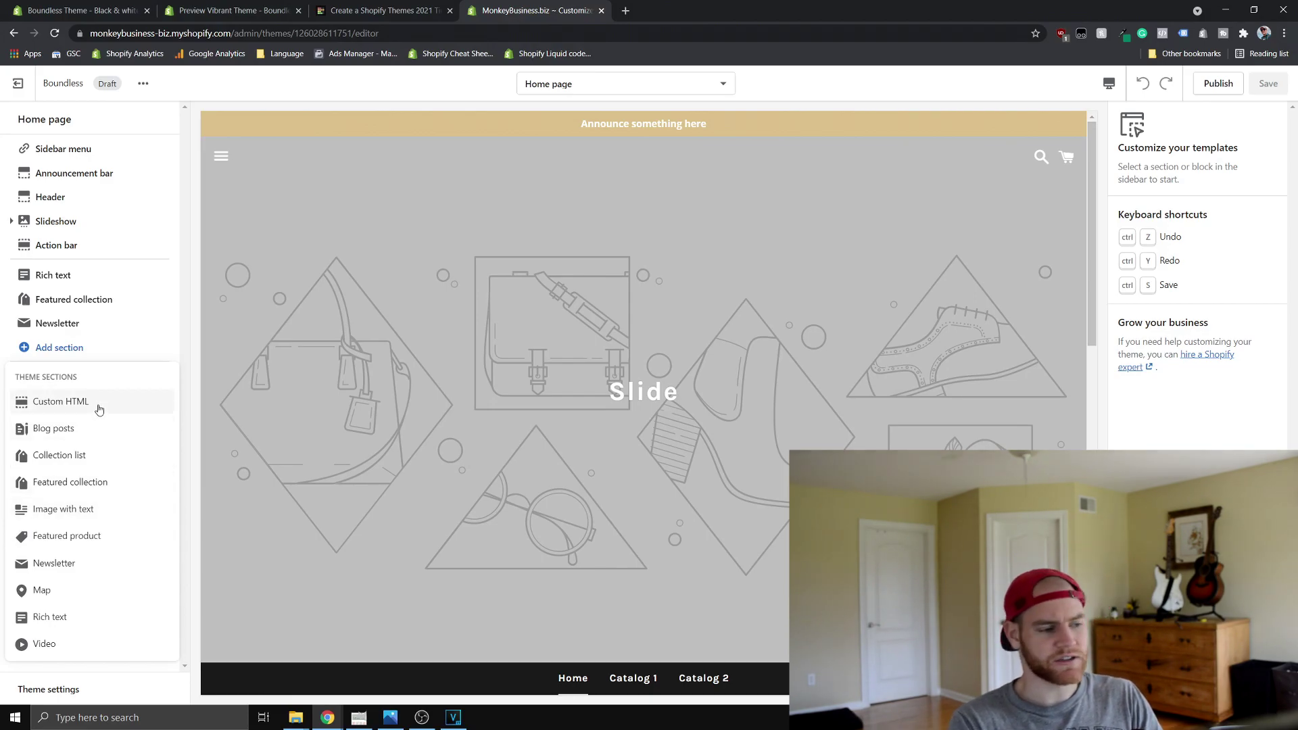
{"action": "left_click", "coordinate": [61, 401]}
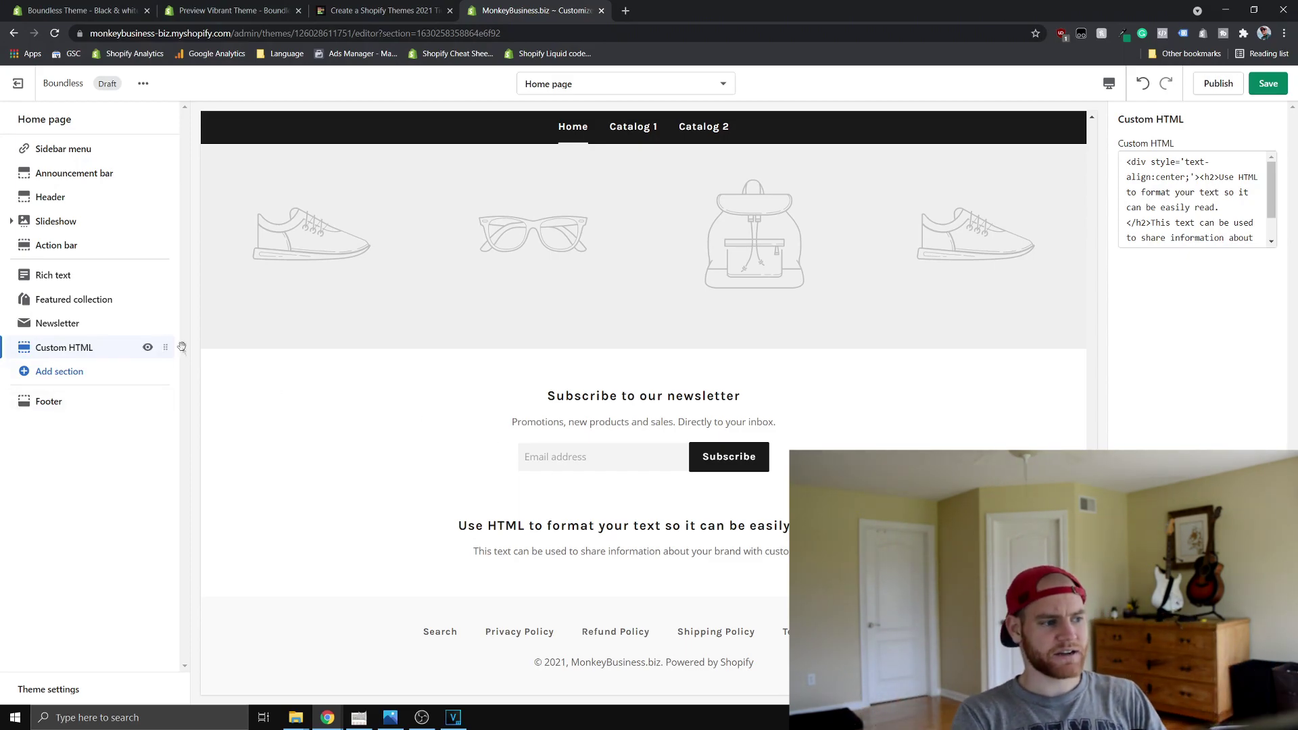
Examine the default code in the Custom HTML section and how its text is laid out on the home page
{"action": "left_click", "coordinate": [1163, 171]}
{"action": "left_click_drag", "start_coordinate": [1170, 177], "coordinate": [1189, 235]}
{"action": "left_click", "coordinate": [1190, 234]}
{"action": "scroll", "coordinate": [1190, 233], "scroll_direction": "down", "scroll_amount": 1}
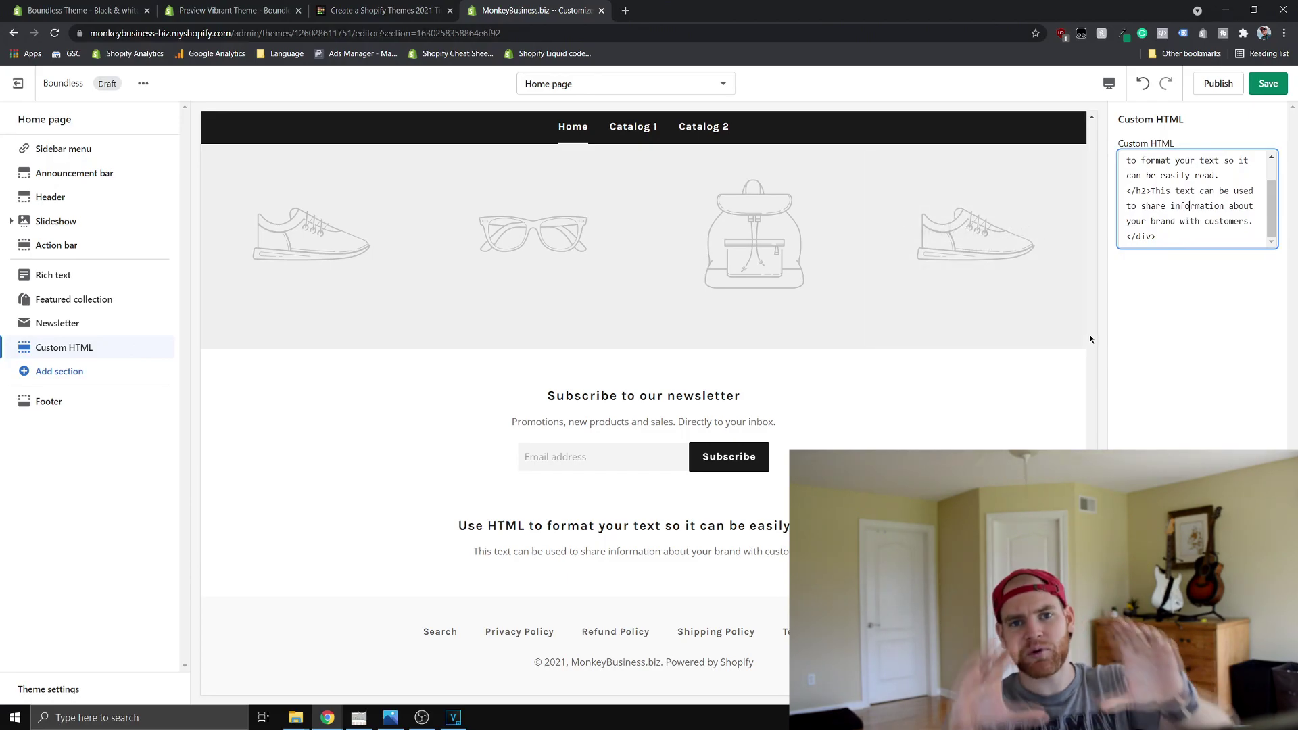
{"action": "mouse_move", "coordinate": [1180, 235]}
{"action": "left_mouse_down"}
{"action": "mouse_move", "coordinate": [1133, 164]}
{"action": "mouse_move", "coordinate": [1169, 237]}
{"action": "left_mouse_up"}
{"action": "left_click", "coordinate": [1170, 223]}
{"action": "mouse_move", "coordinate": [80, 352]}
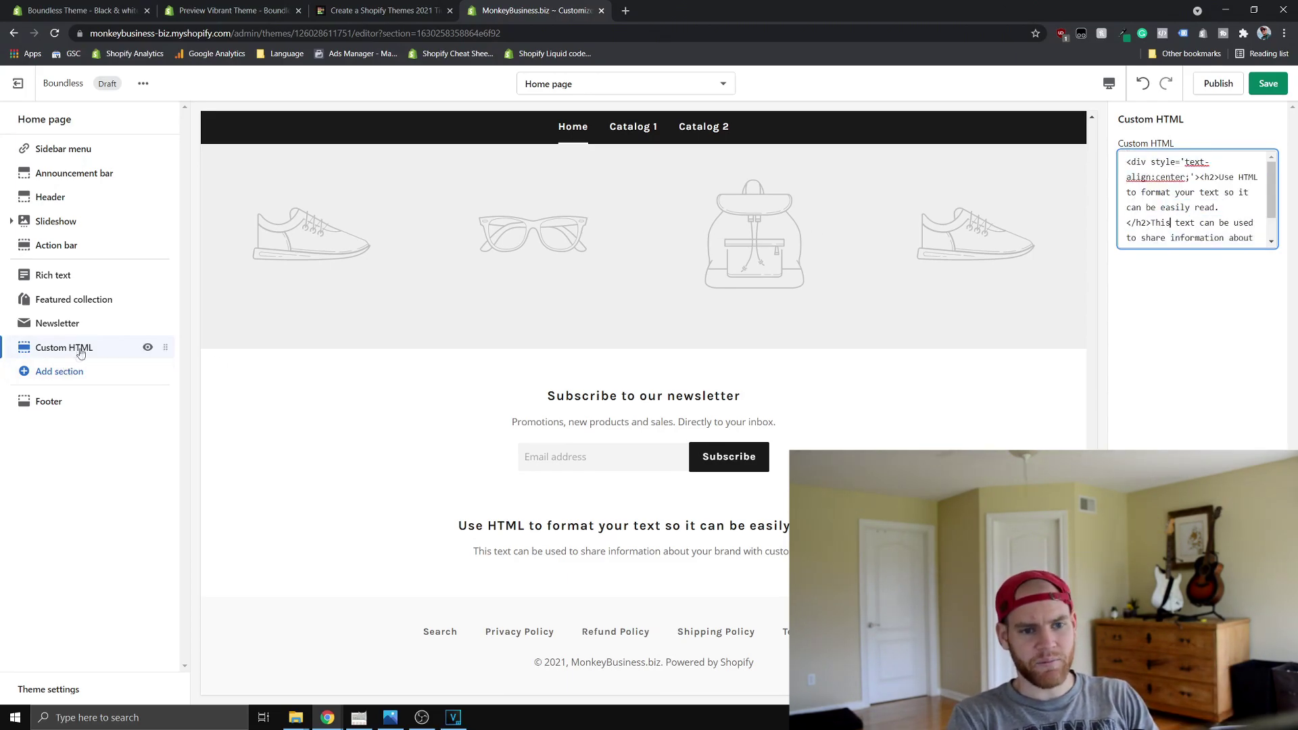
Add a Blog posts section and a Collection list section below the Custom HTML section on the home page
{"action": "left_click", "coordinate": [42, 372]}
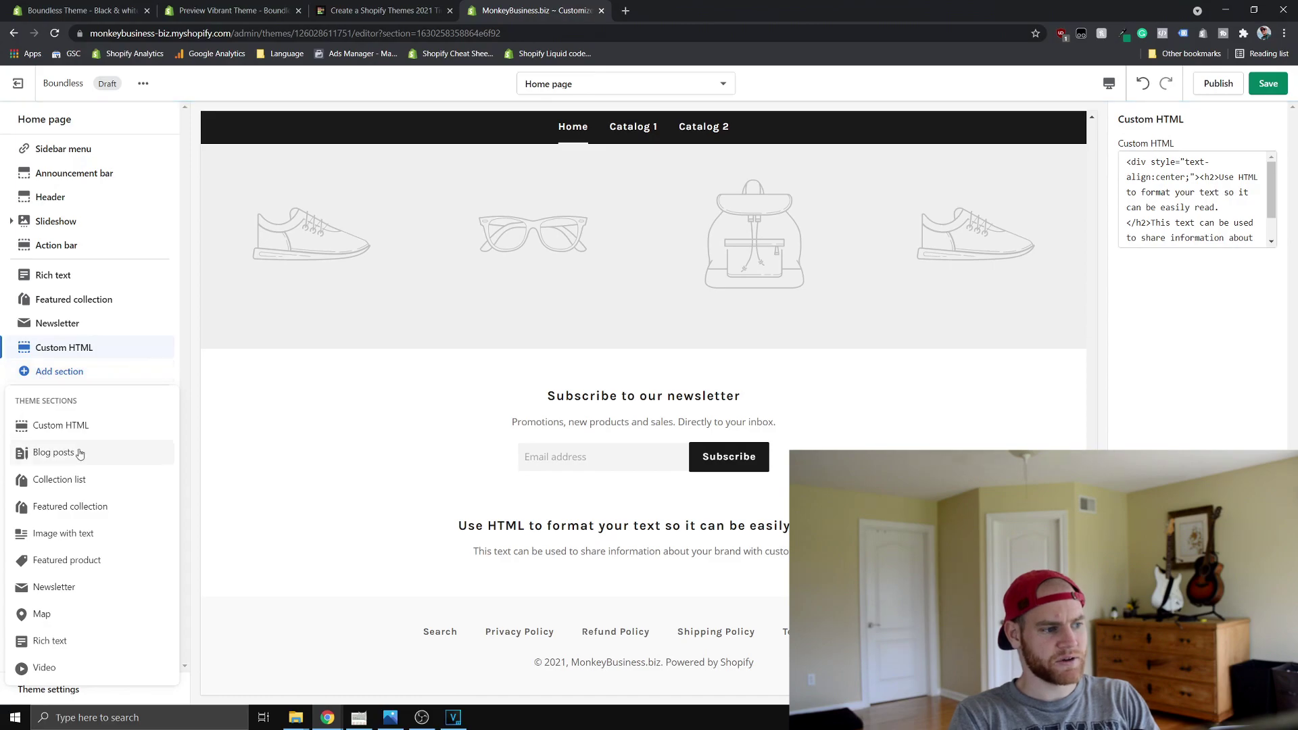
{"action": "left_click", "coordinate": [53, 452]}
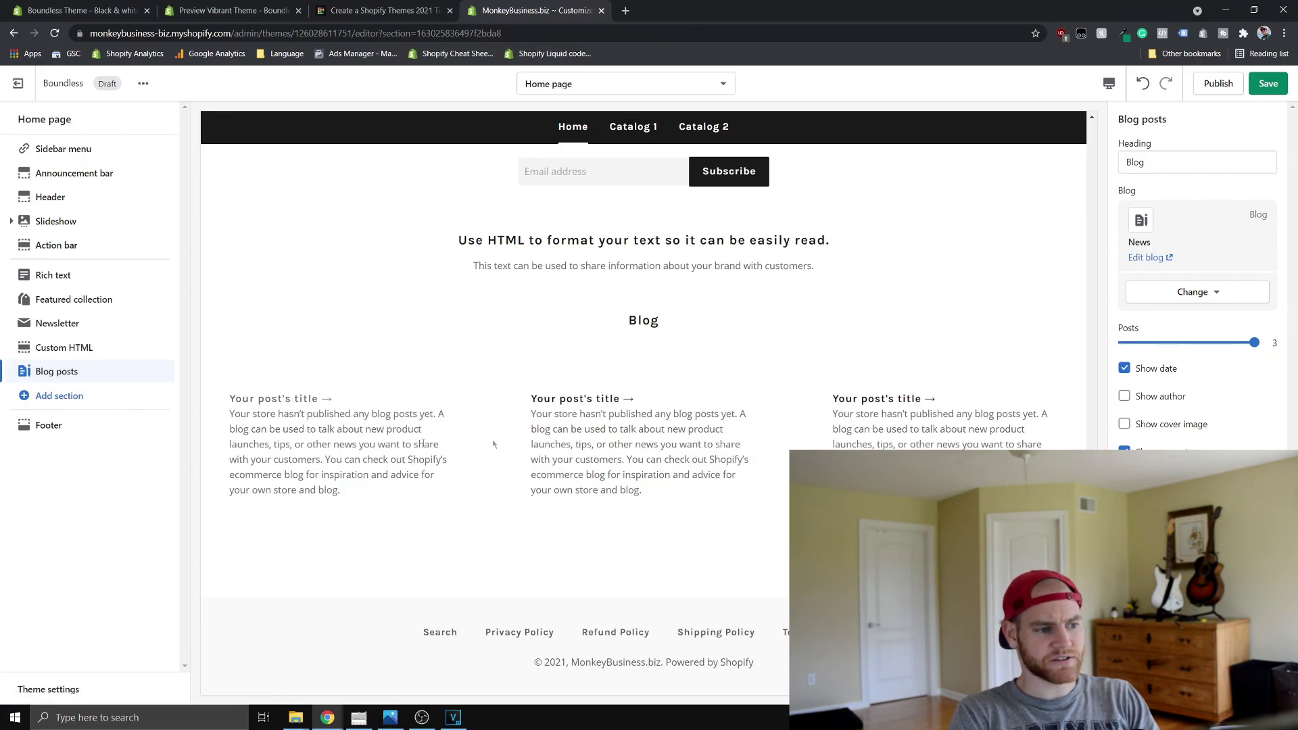
{"action": "left_click", "coordinate": [69, 403]}
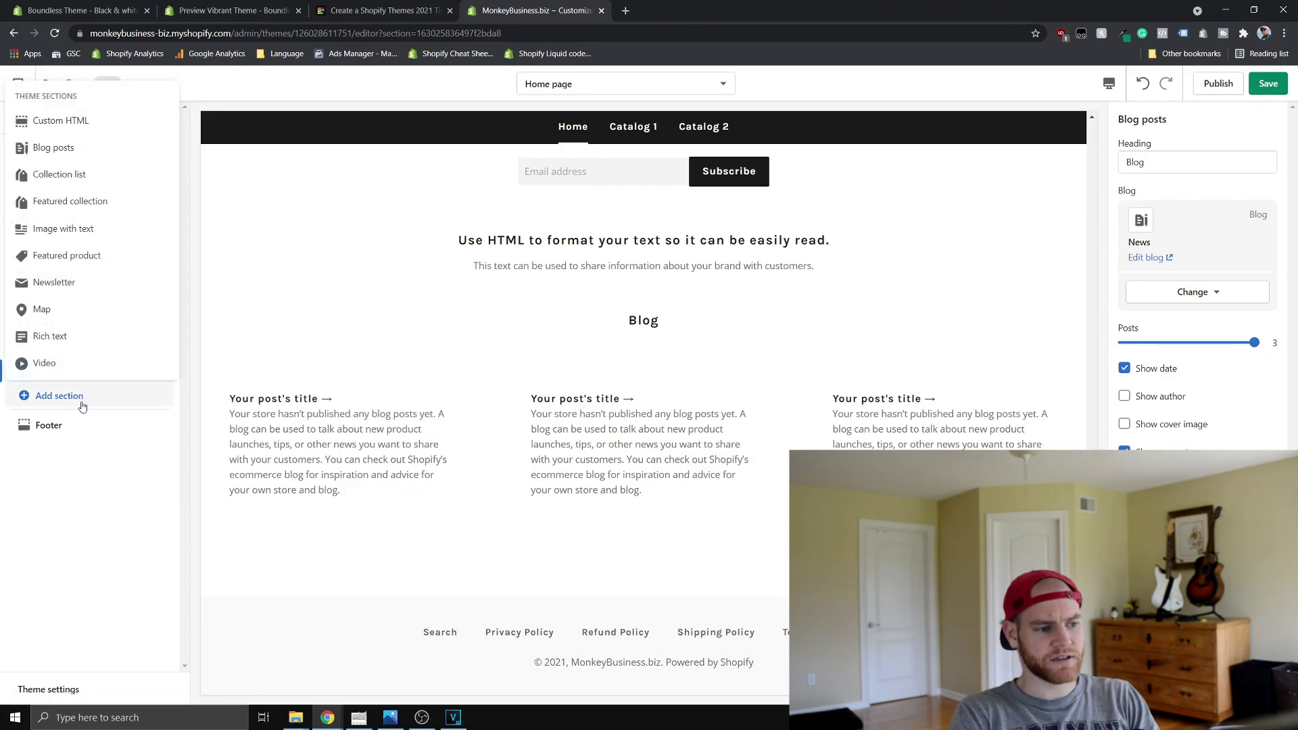
{"action": "left_click", "coordinate": [69, 177]}
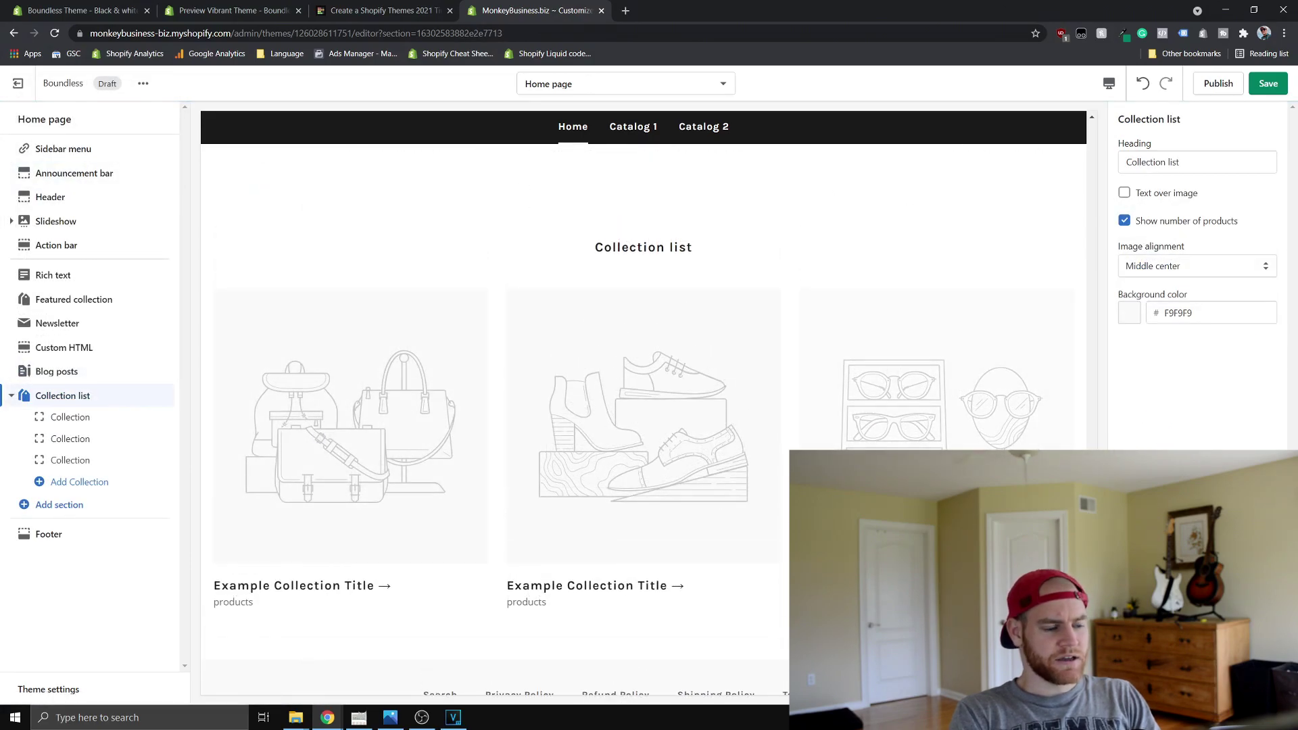
Add a Featured collection section below the collection list and compare its product grid with the sections above it
{"action": "left_click", "coordinate": [65, 506]}
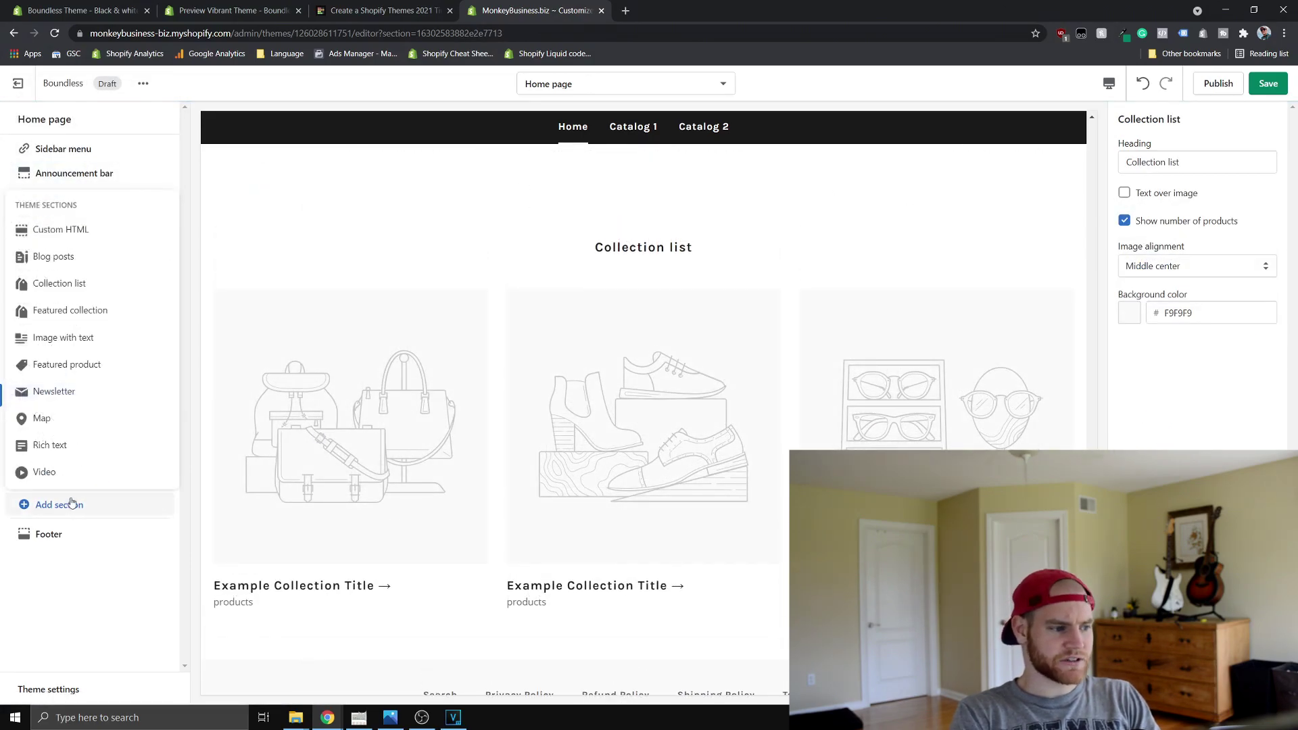
{"action": "left_click", "coordinate": [80, 322]}
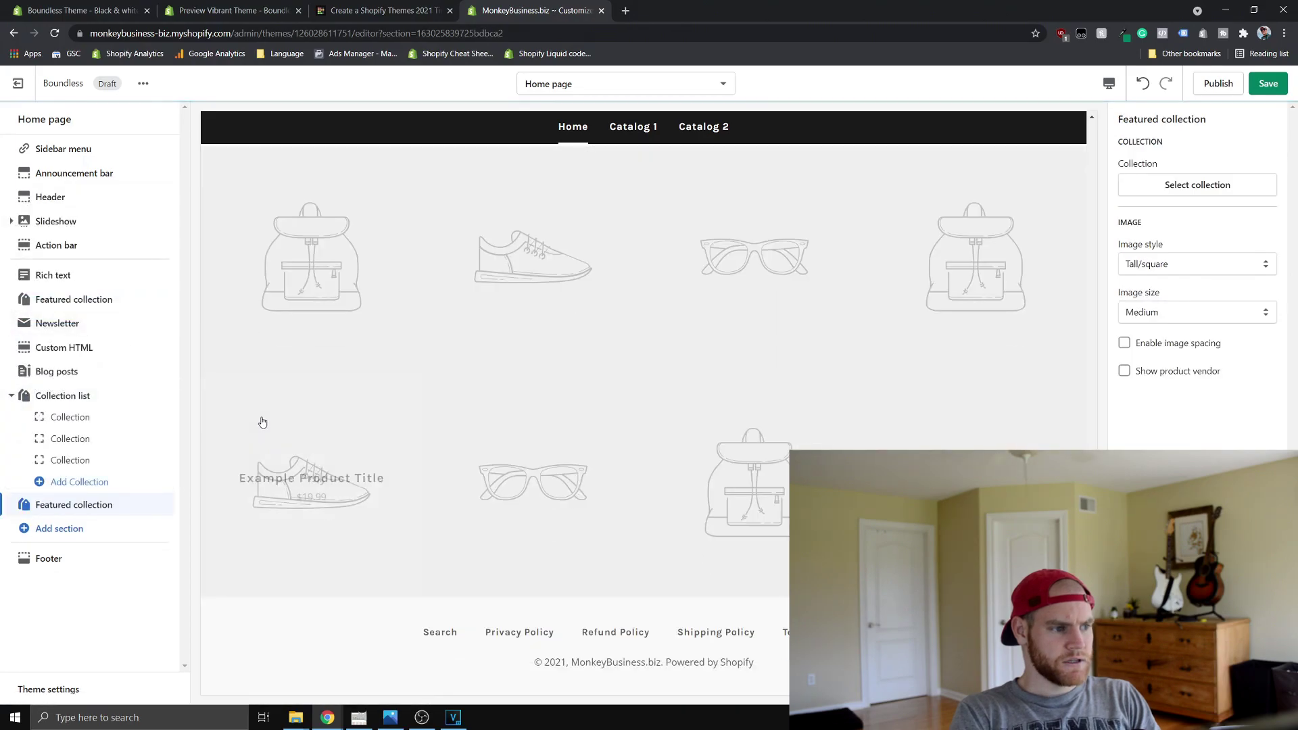
{"action": "scroll", "coordinate": [513, 475], "scroll_direction": "up", "scroll_amount": 10}
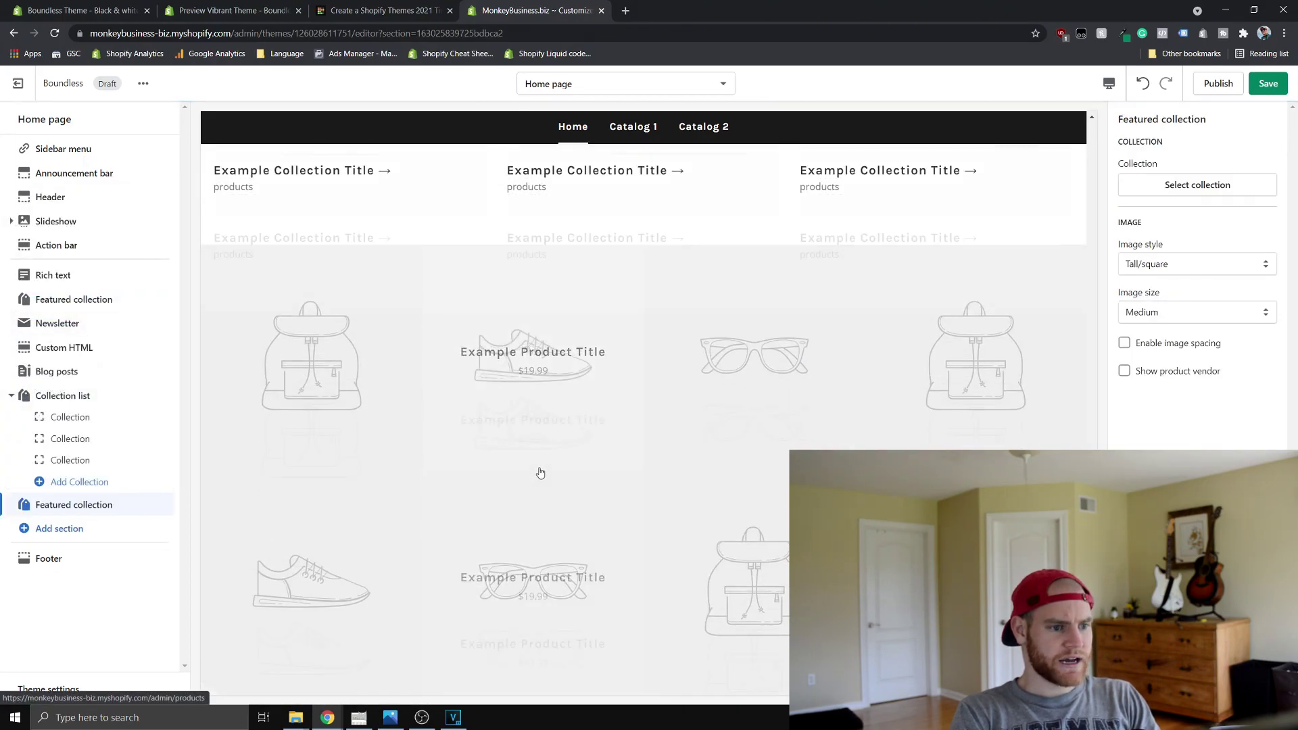
{"action": "scroll", "coordinate": [543, 473], "scroll_direction": "up", "scroll_amount": 3}
{"action": "scroll", "coordinate": [544, 473], "scroll_direction": "down", "scroll_amount": 2}
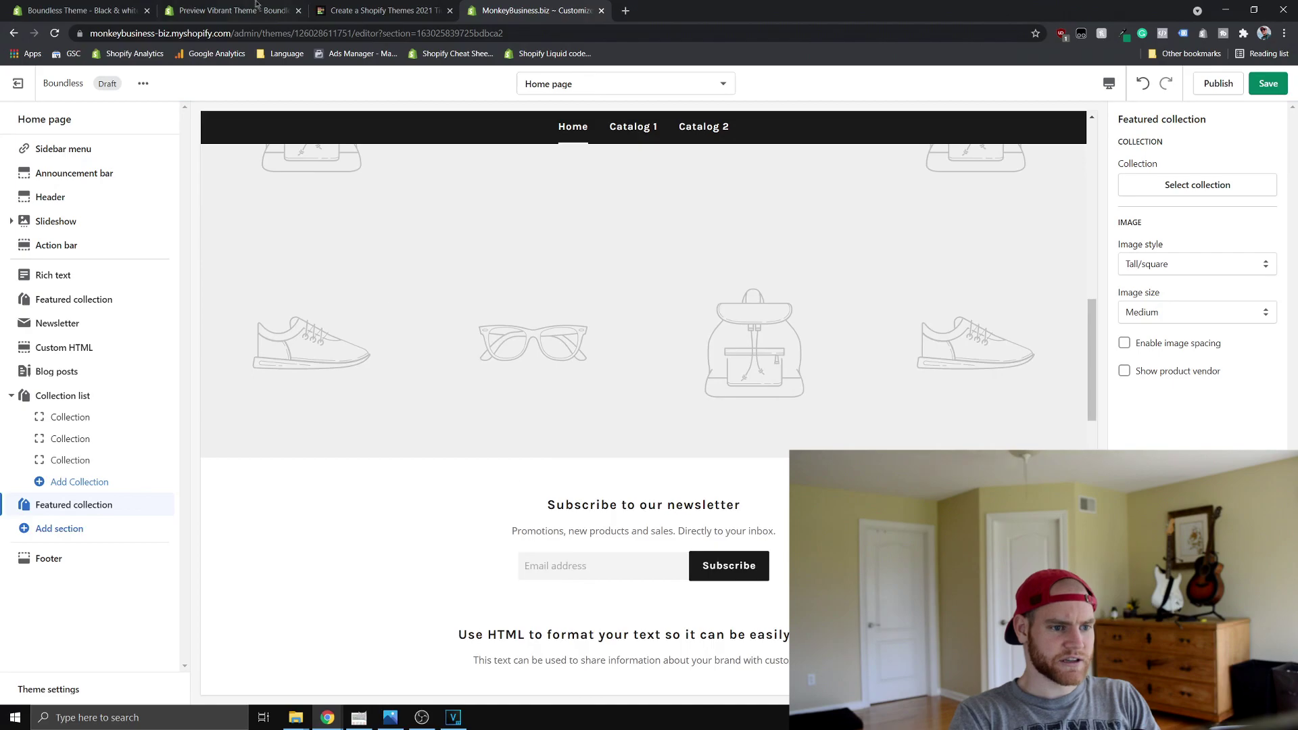
Check the product grid in the Vibrant demo store and open the Black & white demo store from its listing
{"action": "left_click", "coordinate": [230, 10]}
{"action": "scroll", "coordinate": [432, 412], "scroll_direction": "down", "scroll_amount": 5}
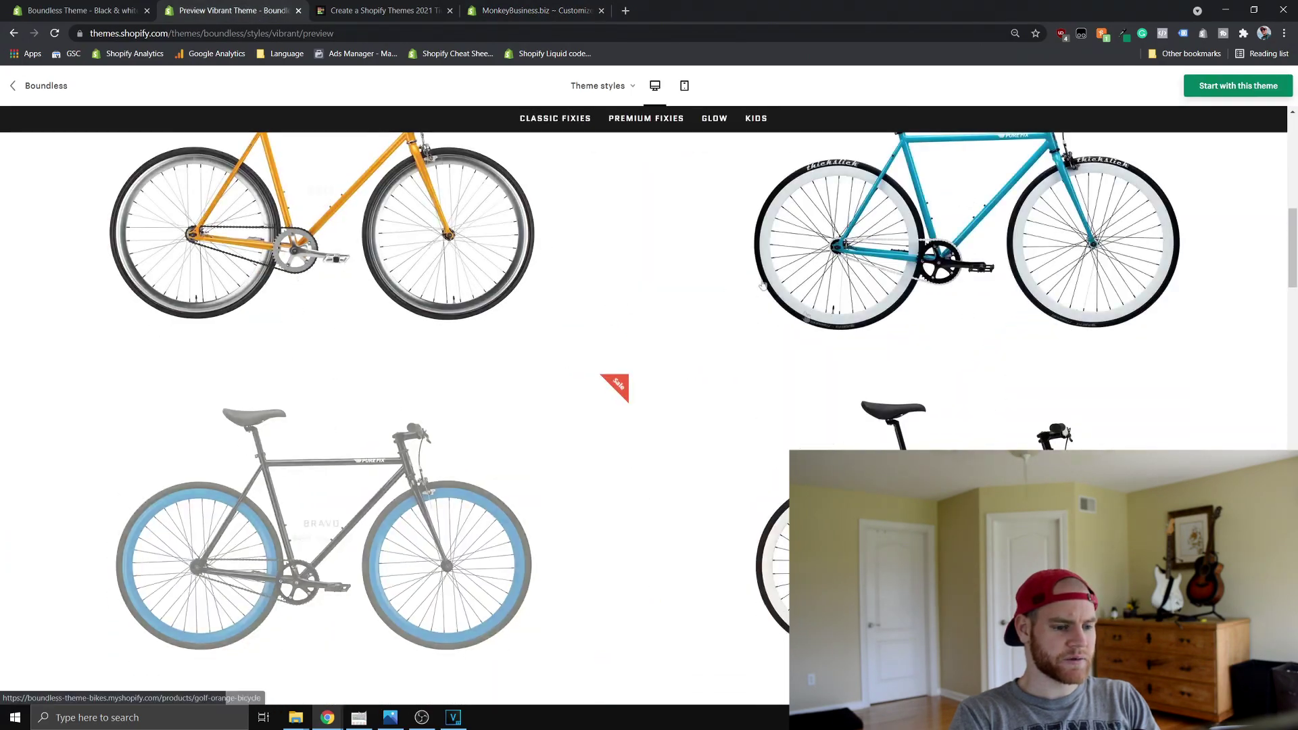
{"action": "scroll", "coordinate": [459, 392], "scroll_direction": "up", "scroll_amount": 5}
{"action": "key", "text": "ctrl+shift+Tab"}
{"action": "left_click", "coordinate": [412, 318]}
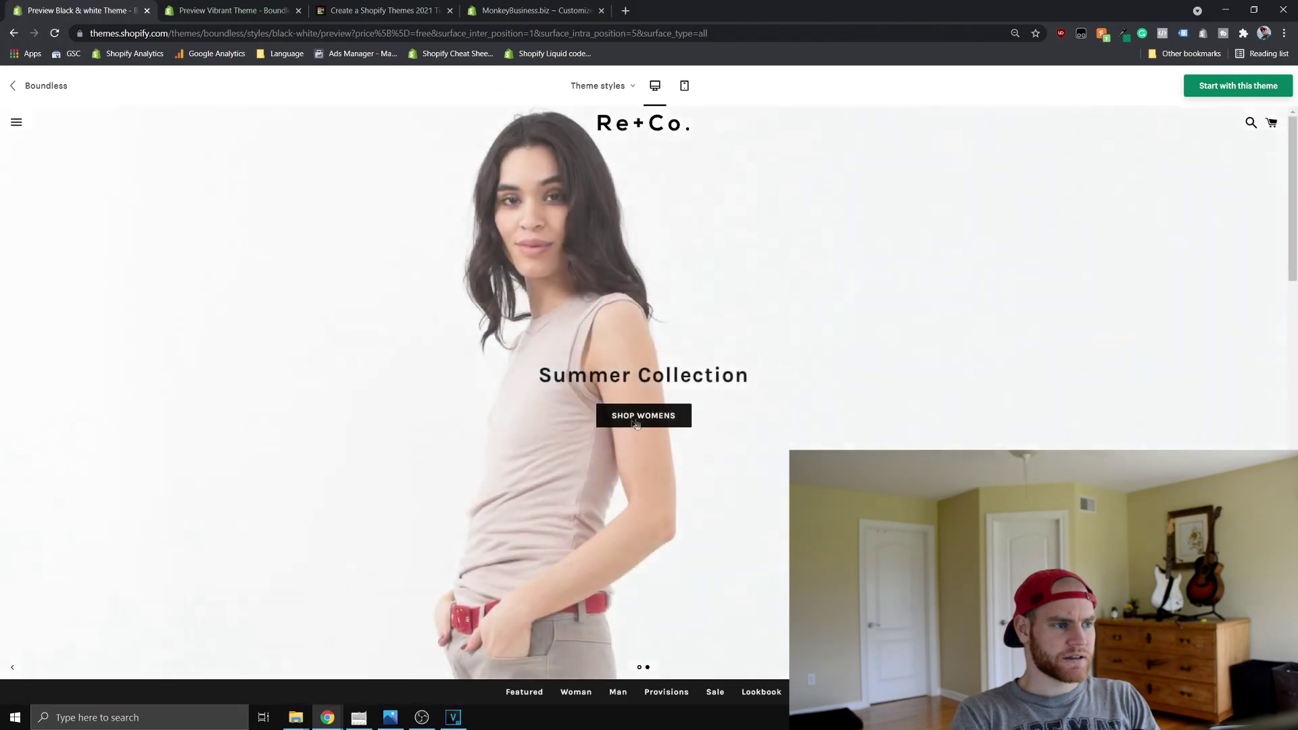
Examine the featured product grid and the sale and sold-out product displays in the Black & white demo store
{"action": "scroll", "coordinate": [500, 338], "scroll_direction": "down", "scroll_amount": 5}
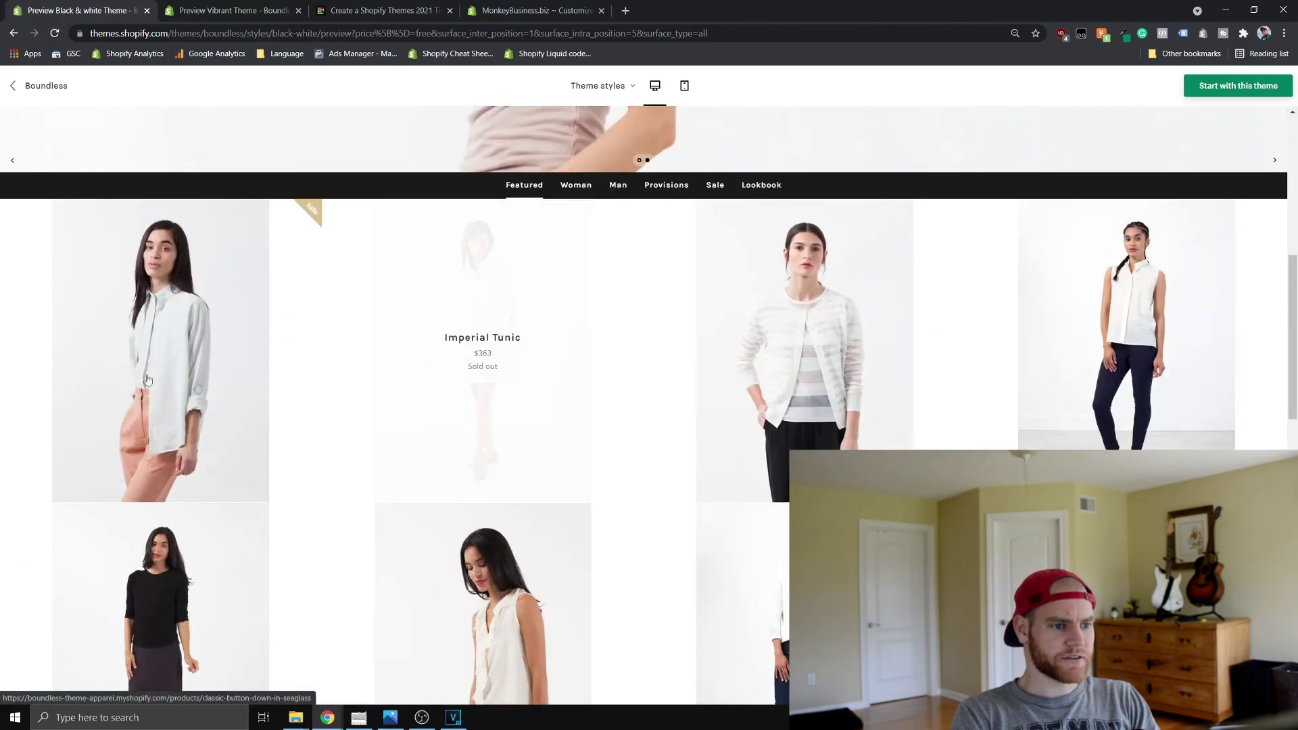
{"action": "scroll", "coordinate": [482, 304], "scroll_direction": "down", "scroll_amount": 6}
{"action": "scroll", "coordinate": [1108, 432], "scroll_direction": "down", "scroll_amount": 2}
{"action": "scroll", "coordinate": [1109, 433], "scroll_direction": "up", "scroll_amount": 6}
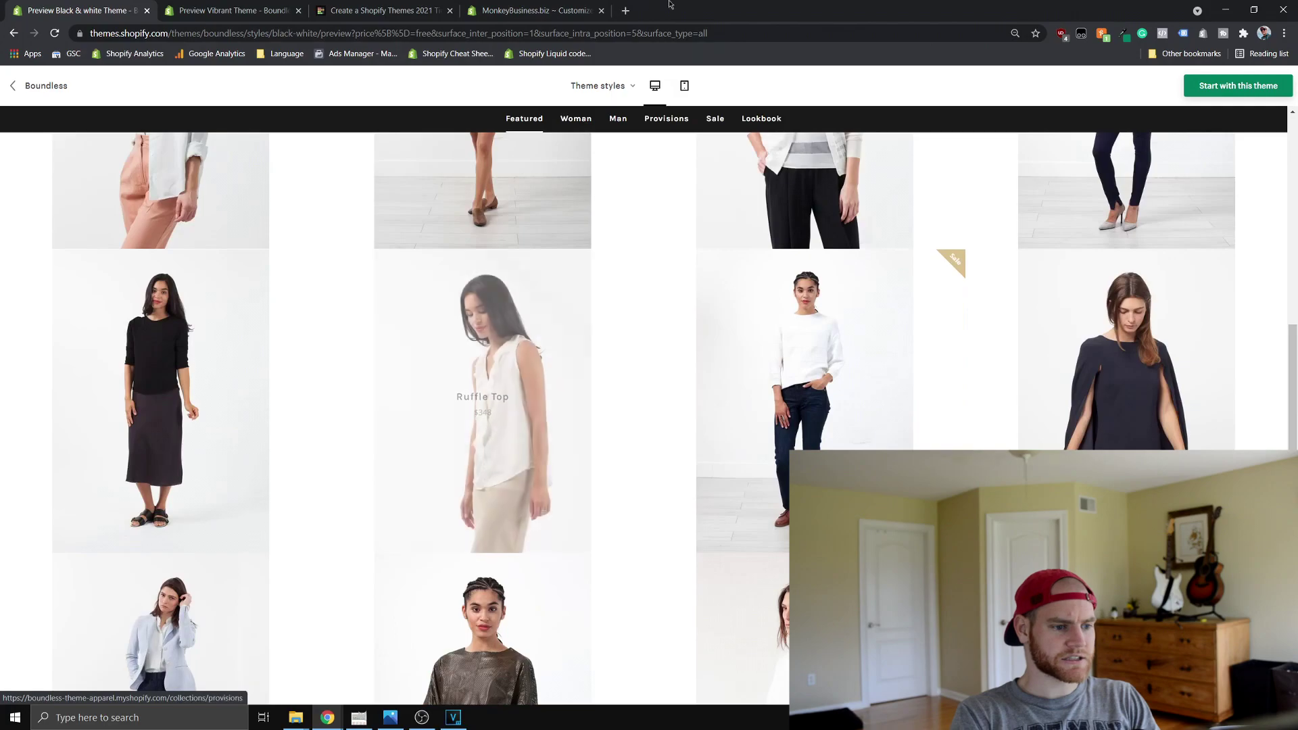
Return to the theme editor and add an Image with text section and a Featured product section to the home page
{"action": "left_click", "coordinate": [537, 10]}
{"action": "left_click", "coordinate": [60, 529]}
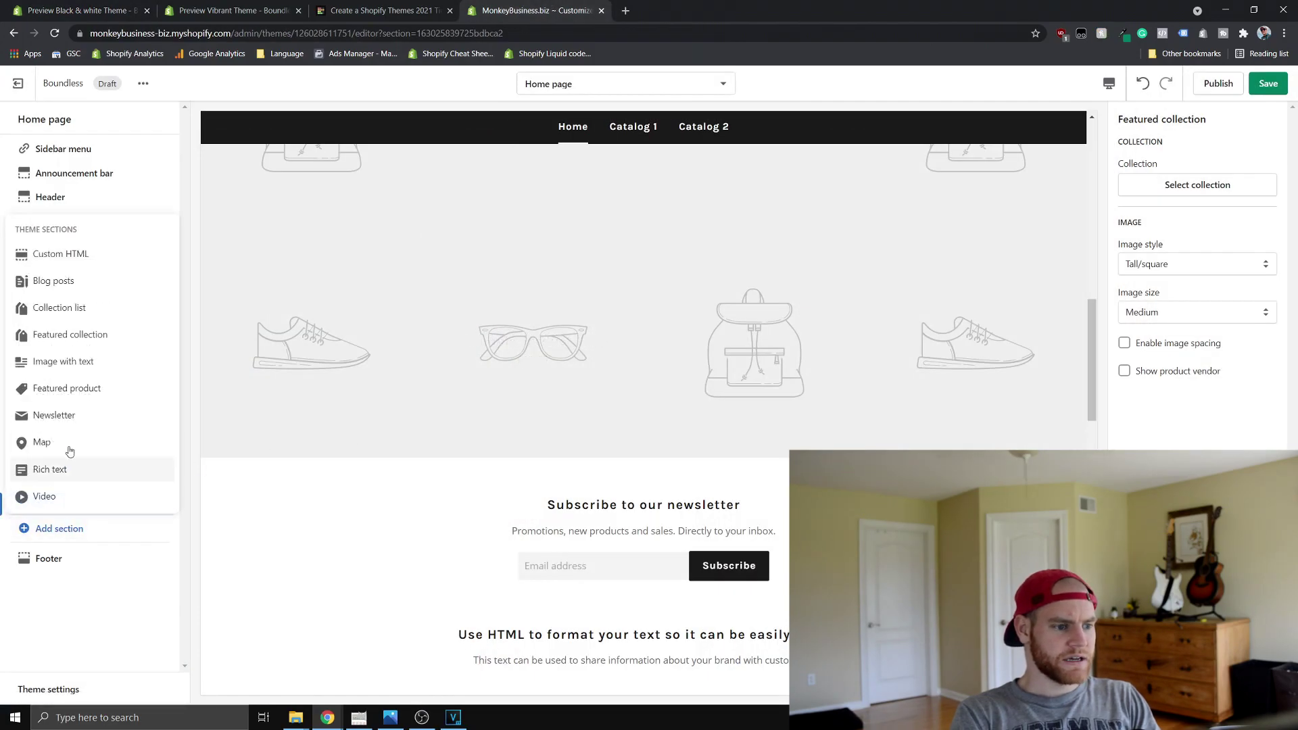
{"action": "left_click", "coordinate": [64, 363]}
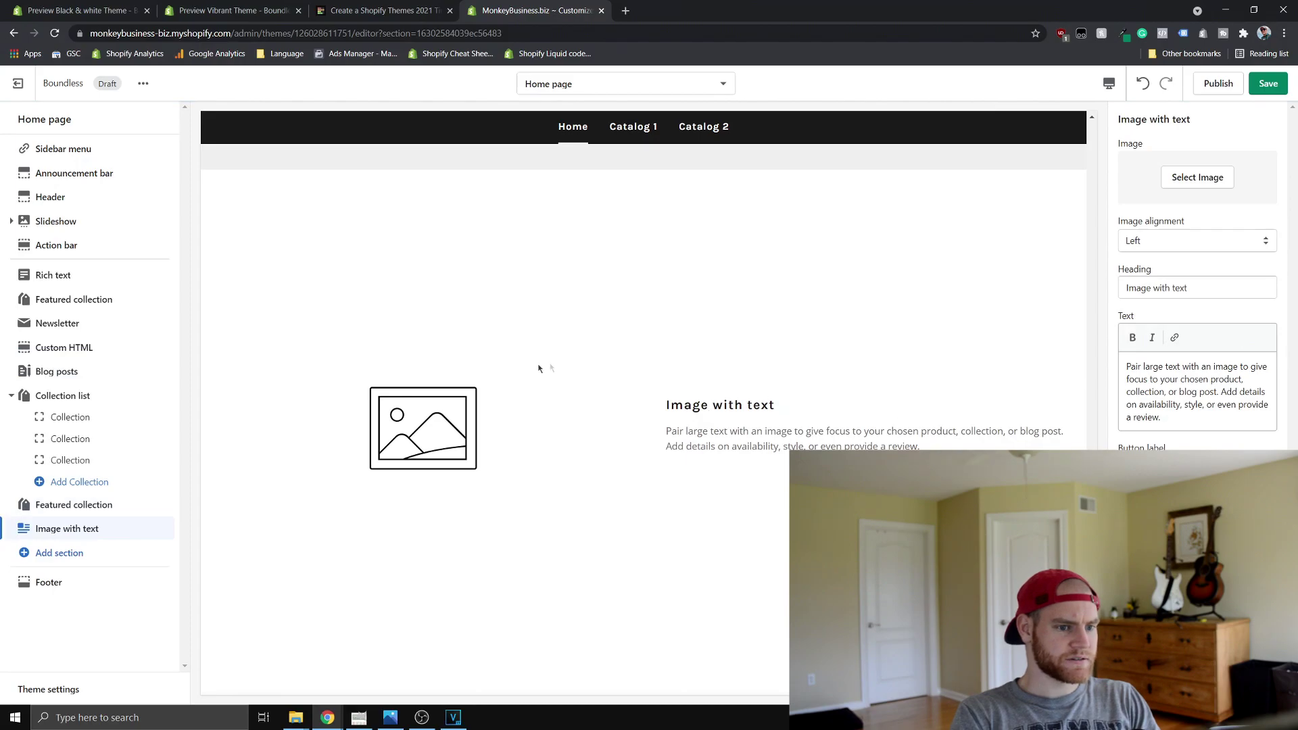
{"action": "left_click", "coordinate": [60, 552]}
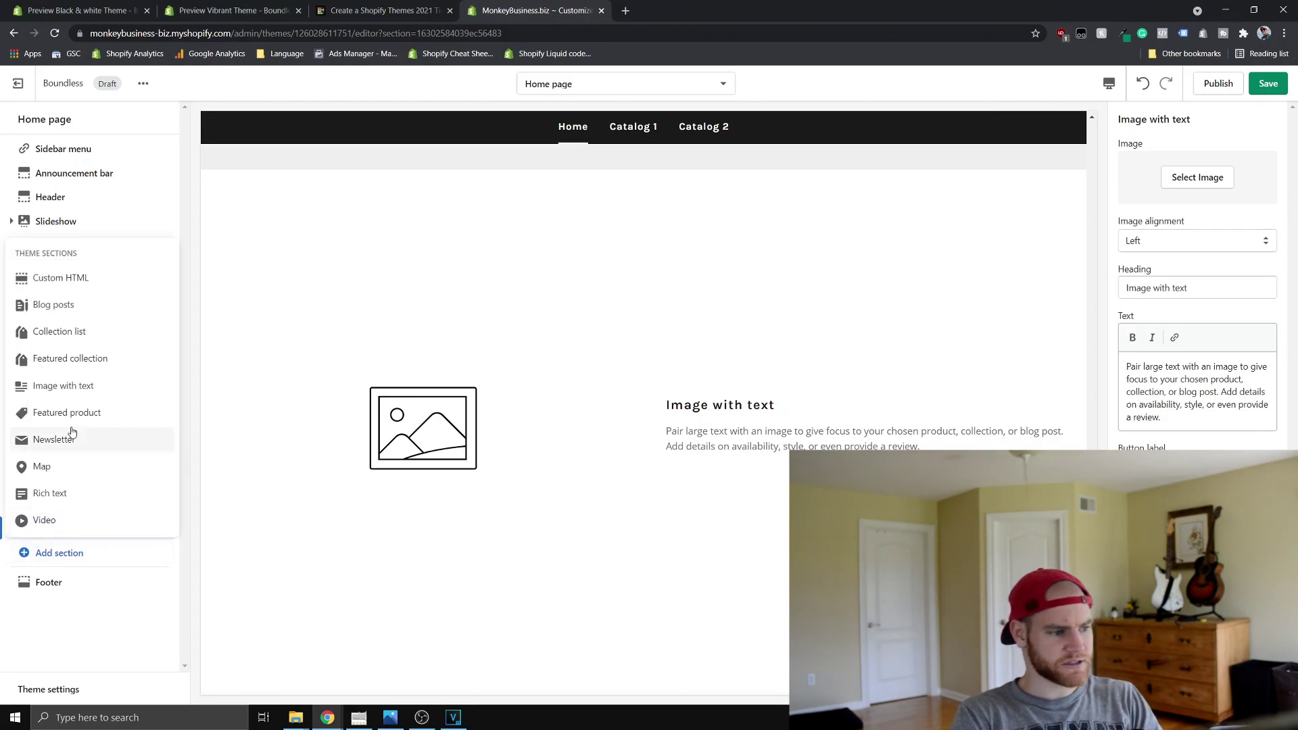
{"action": "left_click", "coordinate": [85, 419]}
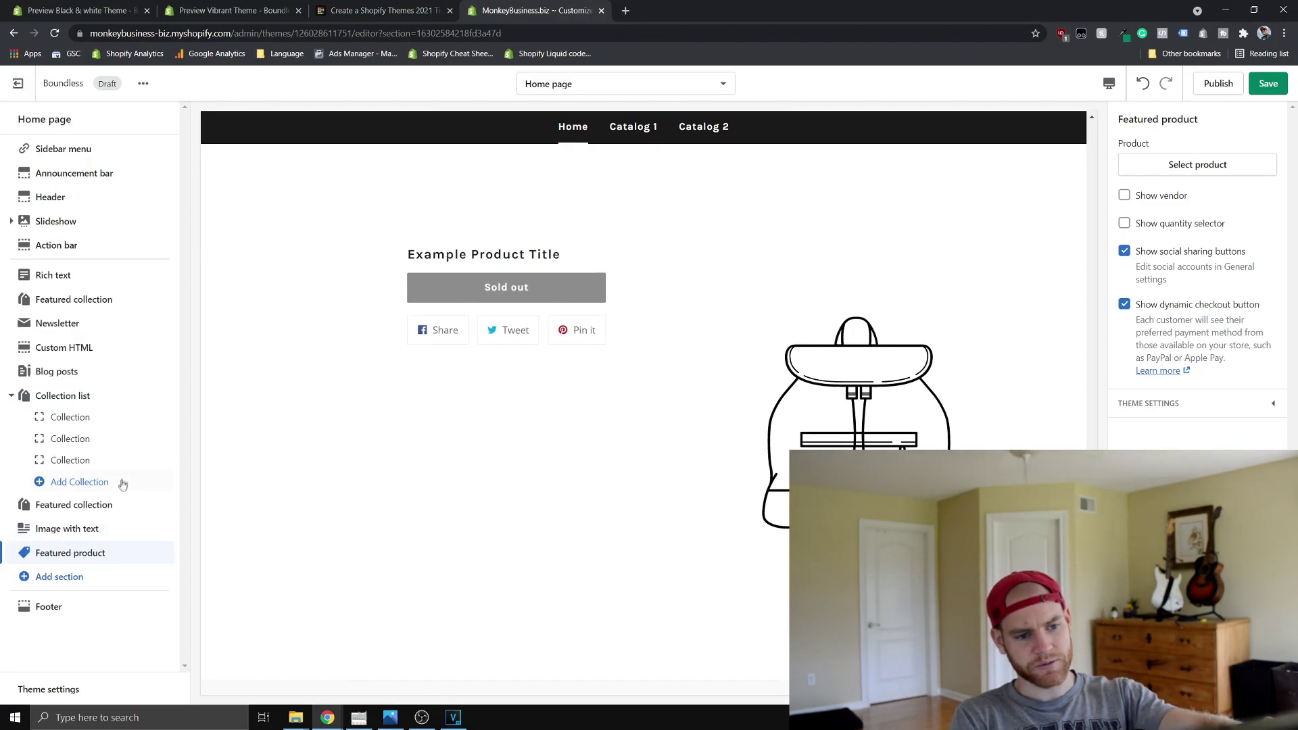
Add a Newsletter section below the featured product and compare its layout with the product area above
{"action": "left_click", "coordinate": [77, 573]}
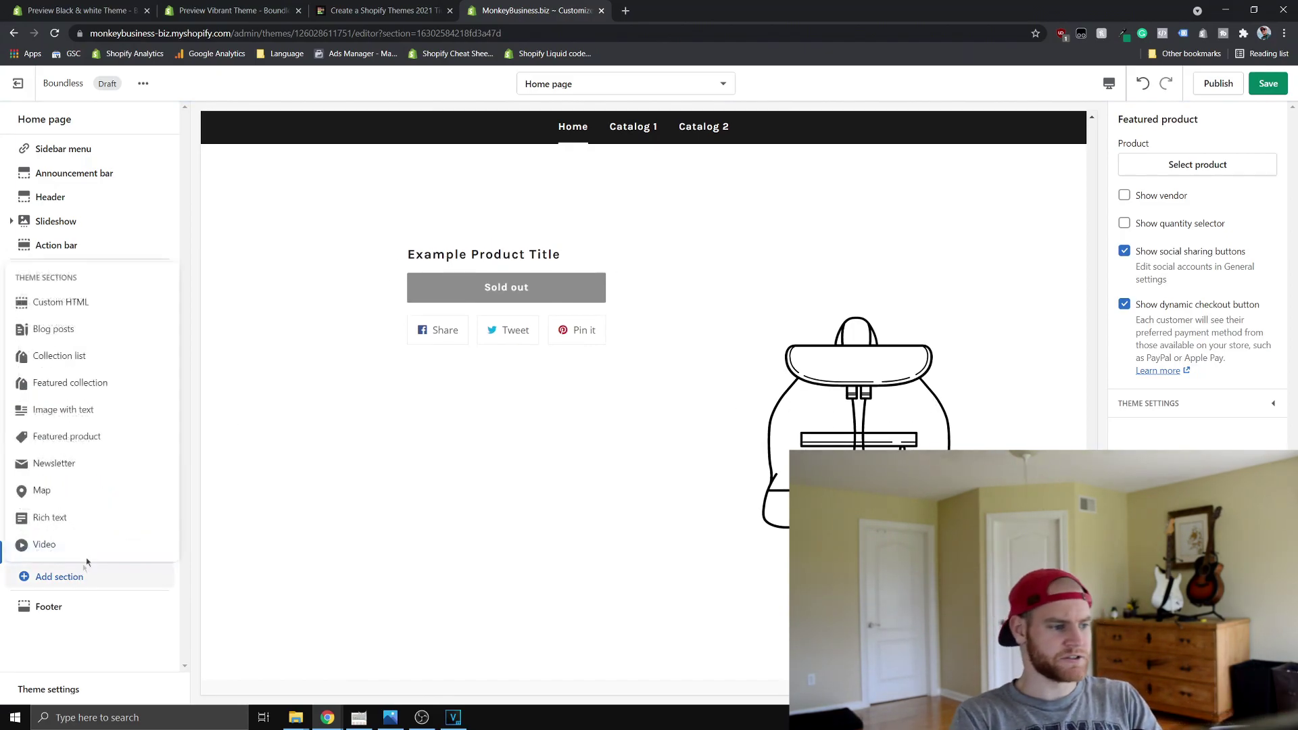
{"action": "left_click", "coordinate": [89, 465]}
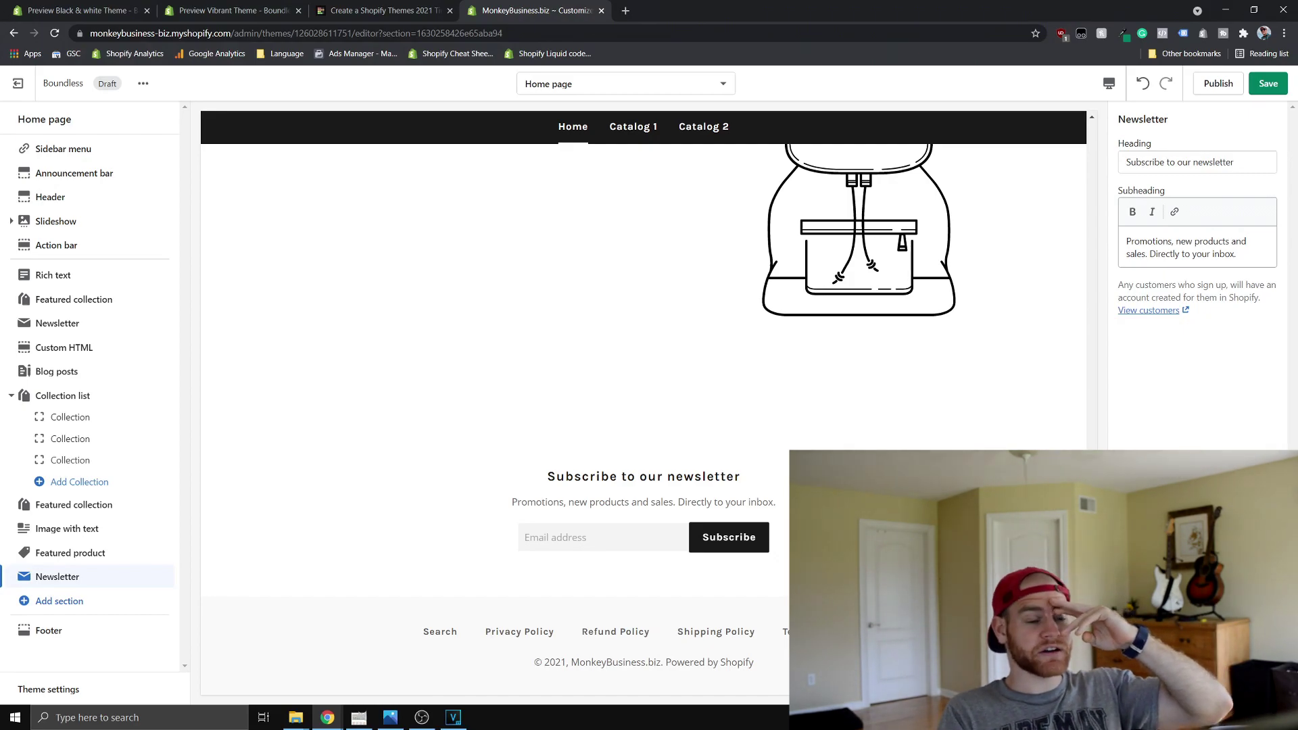
{"action": "scroll", "coordinate": [756, 496], "scroll_direction": "up", "scroll_amount": 1}
{"action": "scroll", "coordinate": [903, 445], "scroll_direction": "up", "scroll_amount": 6}
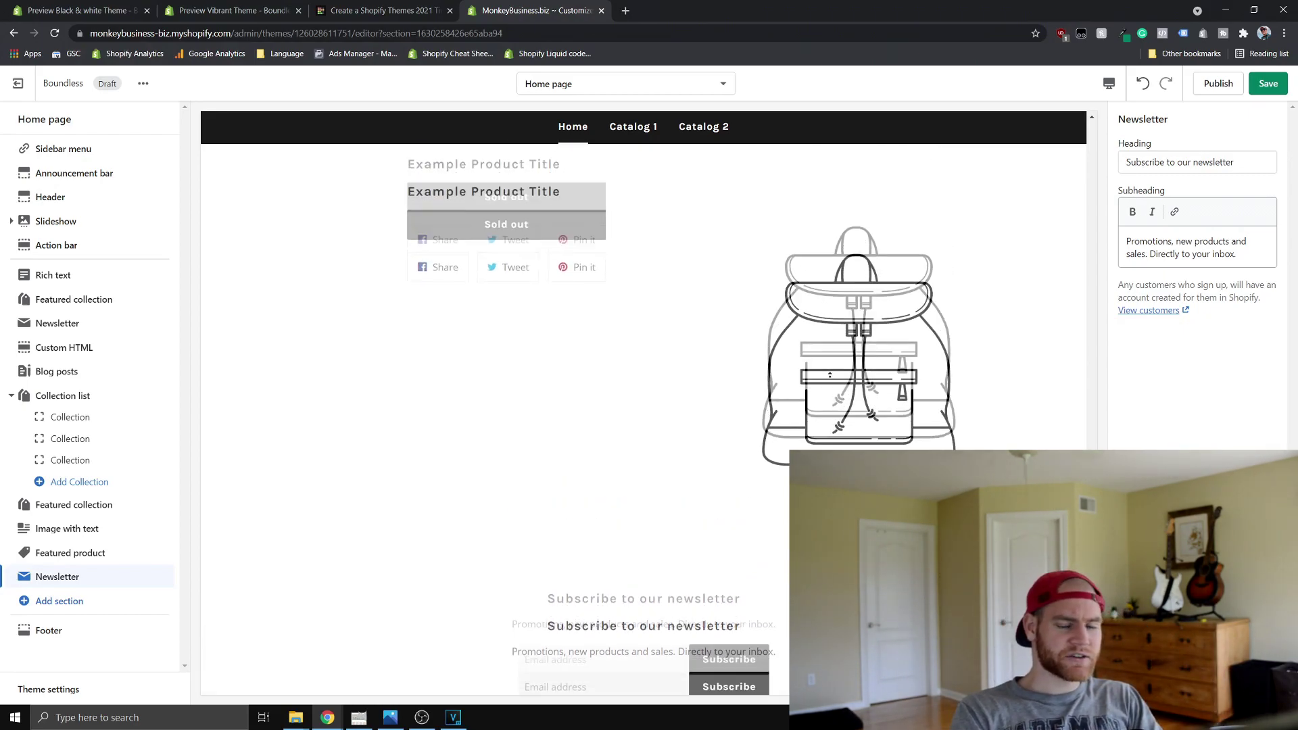
{"action": "scroll", "coordinate": [902, 445], "scroll_direction": "down", "scroll_amount": 6}
{"action": "scroll", "coordinate": [902, 445], "scroll_direction": "up", "scroll_amount": 2}
{"action": "scroll", "coordinate": [902, 445], "scroll_direction": "down", "scroll_amount": 2}
Add a Map section below the newsletter and review its settings and the store address and hours card
{"action": "left_click", "coordinate": [78, 602]}
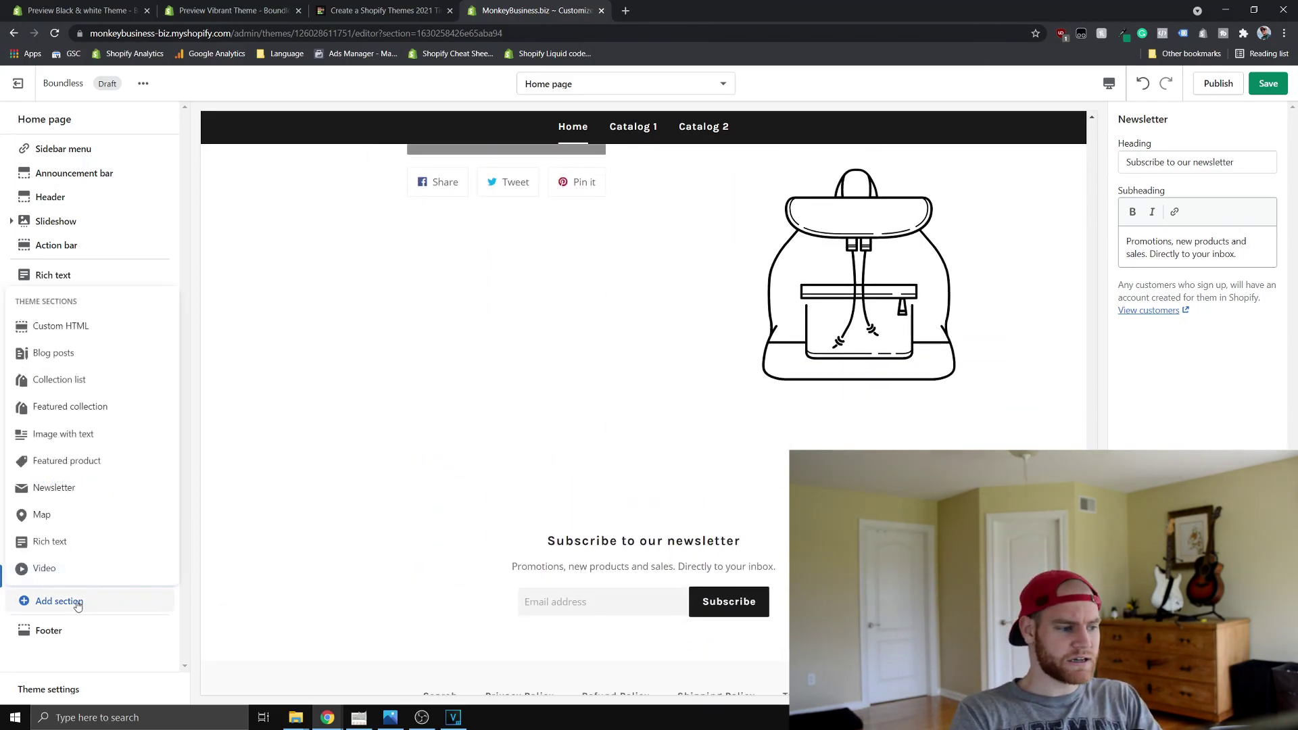
{"action": "left_click", "coordinate": [89, 517]}
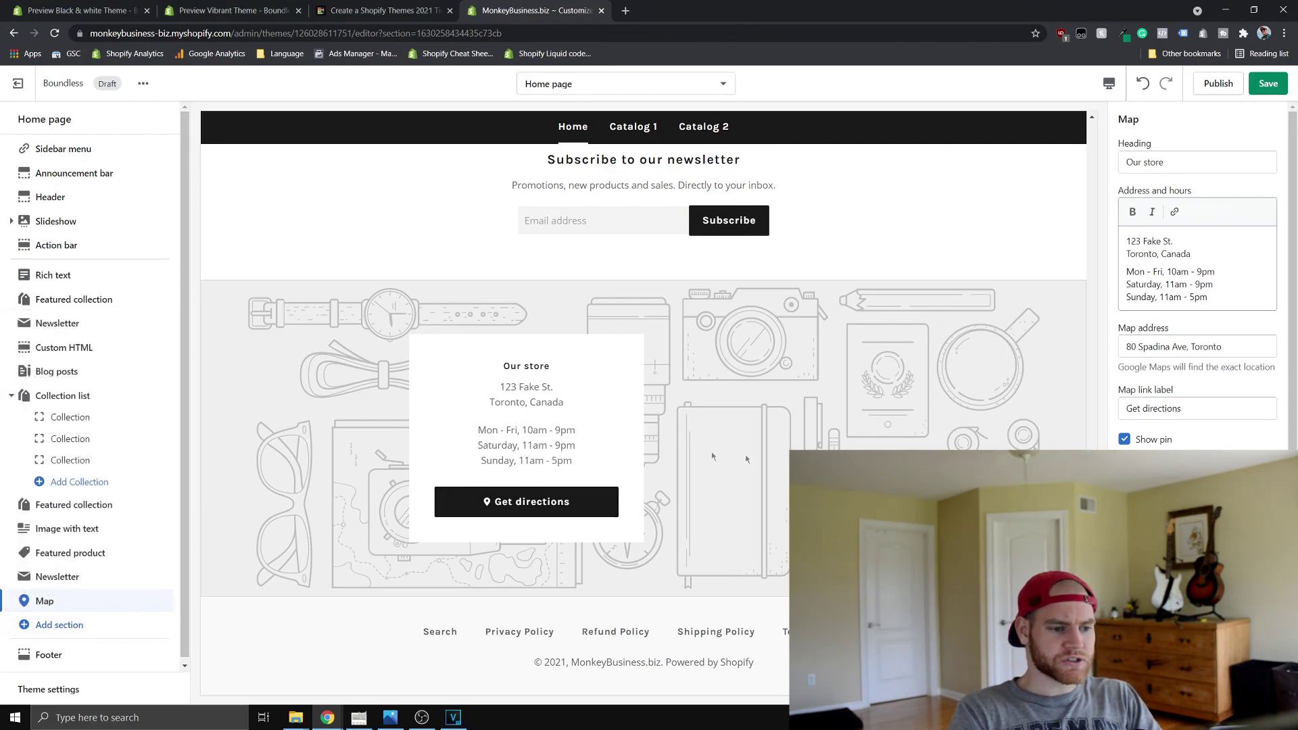
{"action": "scroll", "coordinate": [1164, 399], "scroll_direction": "down", "scroll_amount": 1}
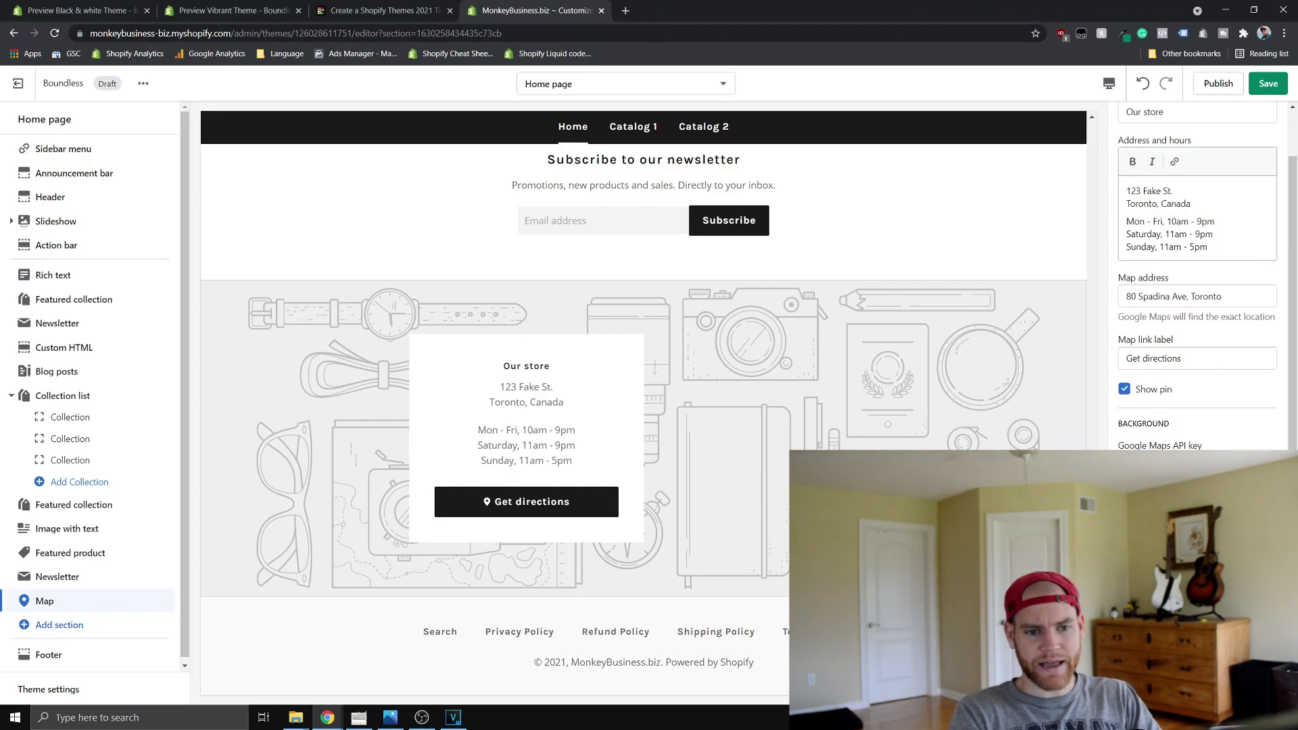
{"action": "left_click_drag", "start_coordinate": [483, 381], "coordinate": [603, 477]}
{"action": "left_click", "coordinate": [482, 389]}
{"action": "left_click", "coordinate": [480, 400]}
{"action": "left_click_drag", "start_coordinate": [482, 387], "coordinate": [606, 453]}
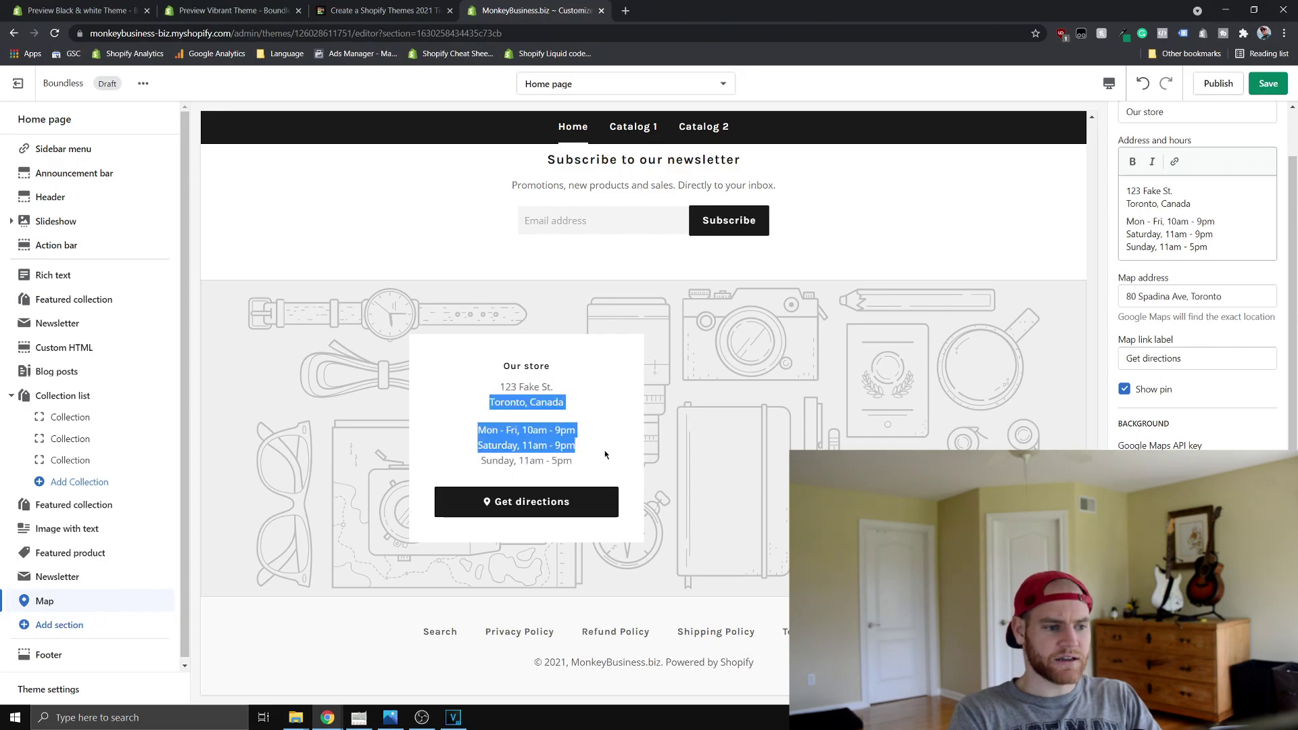
{"action": "left_click", "coordinate": [425, 475]}
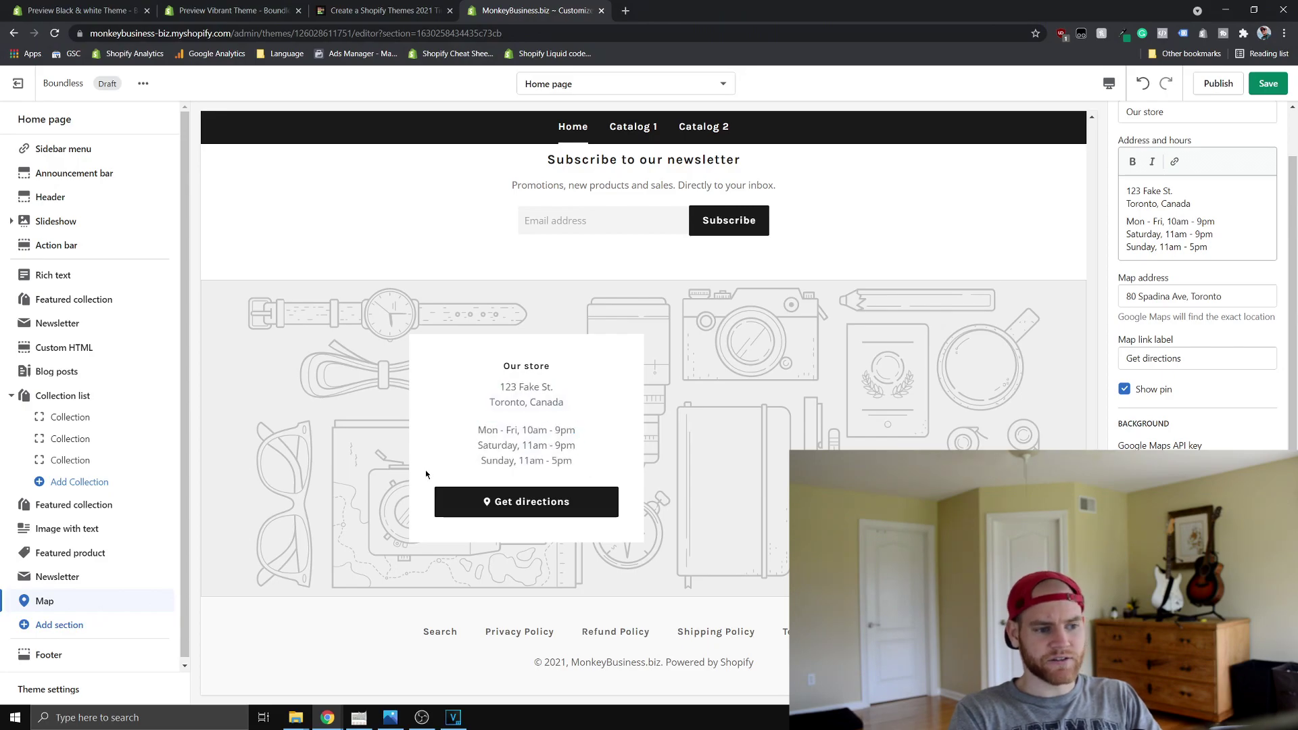
Add a Rich text section below the map and examine the layout of its default heading and text
{"action": "left_click", "coordinate": [56, 633]}
{"action": "left_click", "coordinate": [80, 568]}
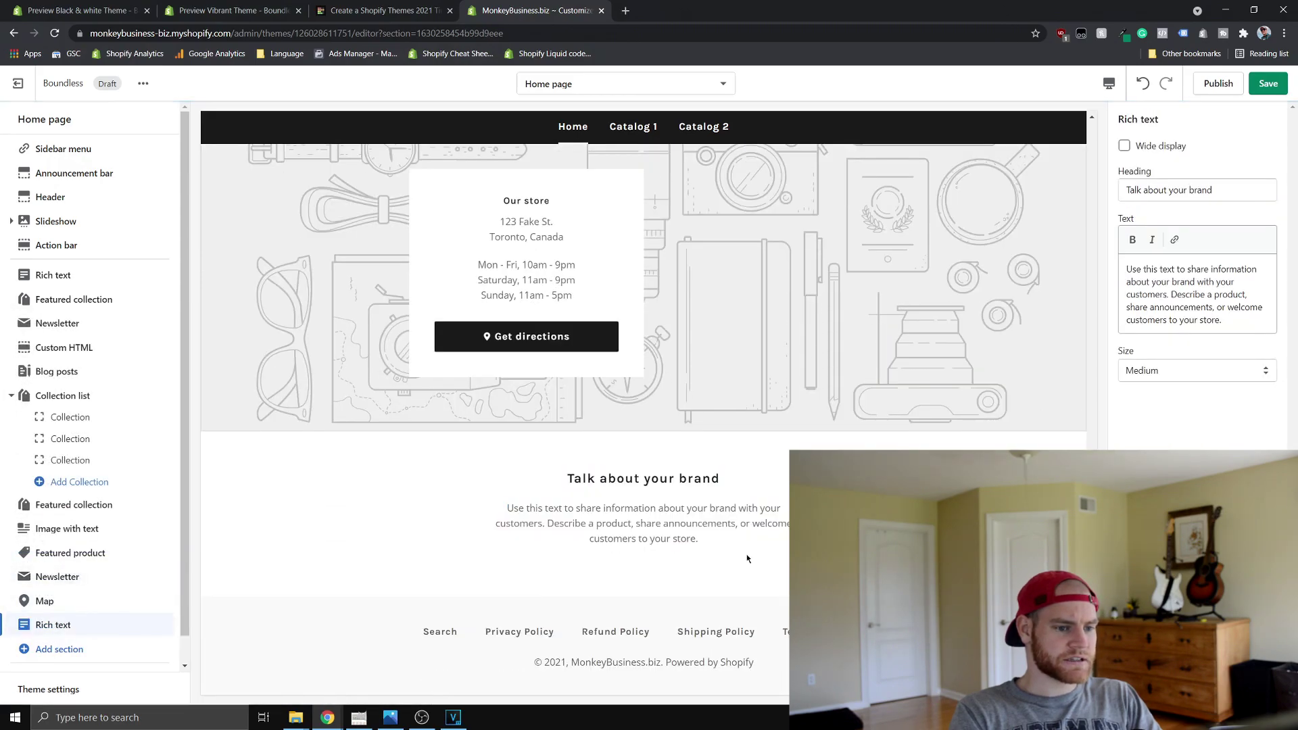
{"action": "left_click_drag", "start_coordinate": [450, 484], "coordinate": [592, 486]}
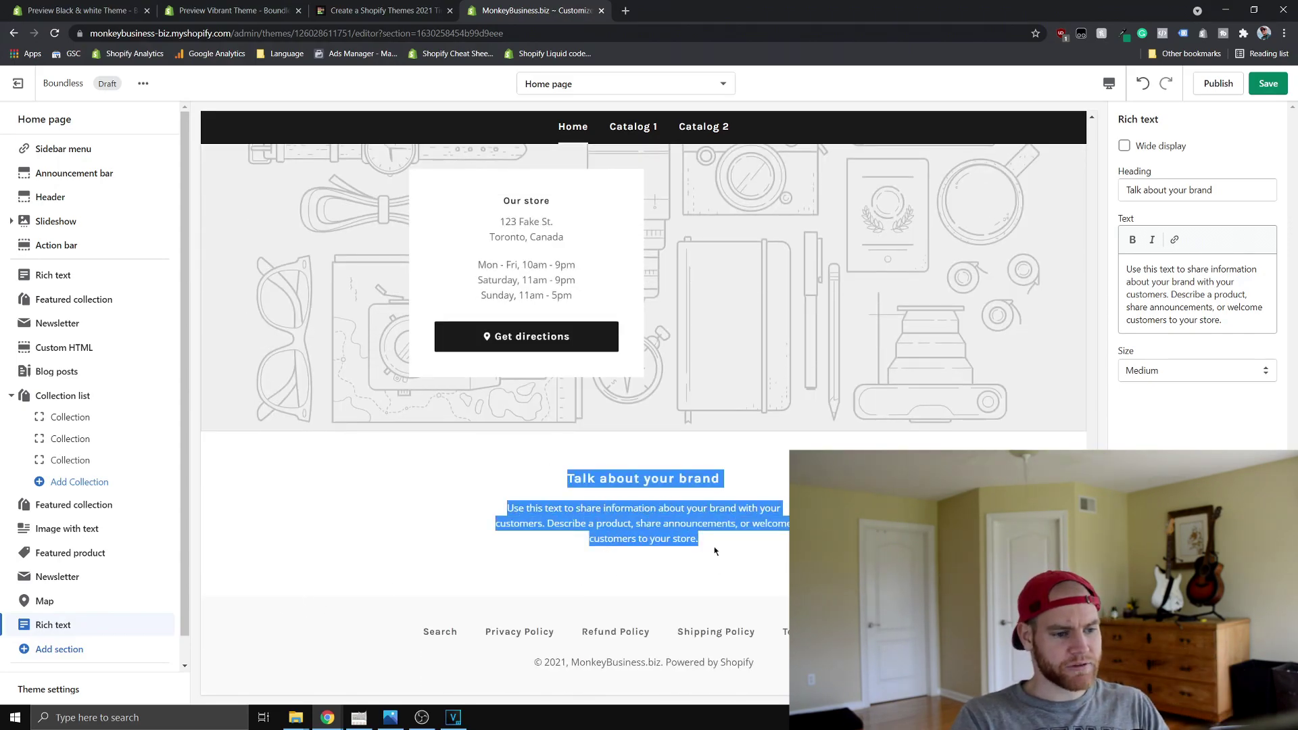
{"action": "left_click_drag", "start_coordinate": [550, 468], "coordinate": [516, 480]}
{"action": "left_click", "coordinate": [718, 574]}
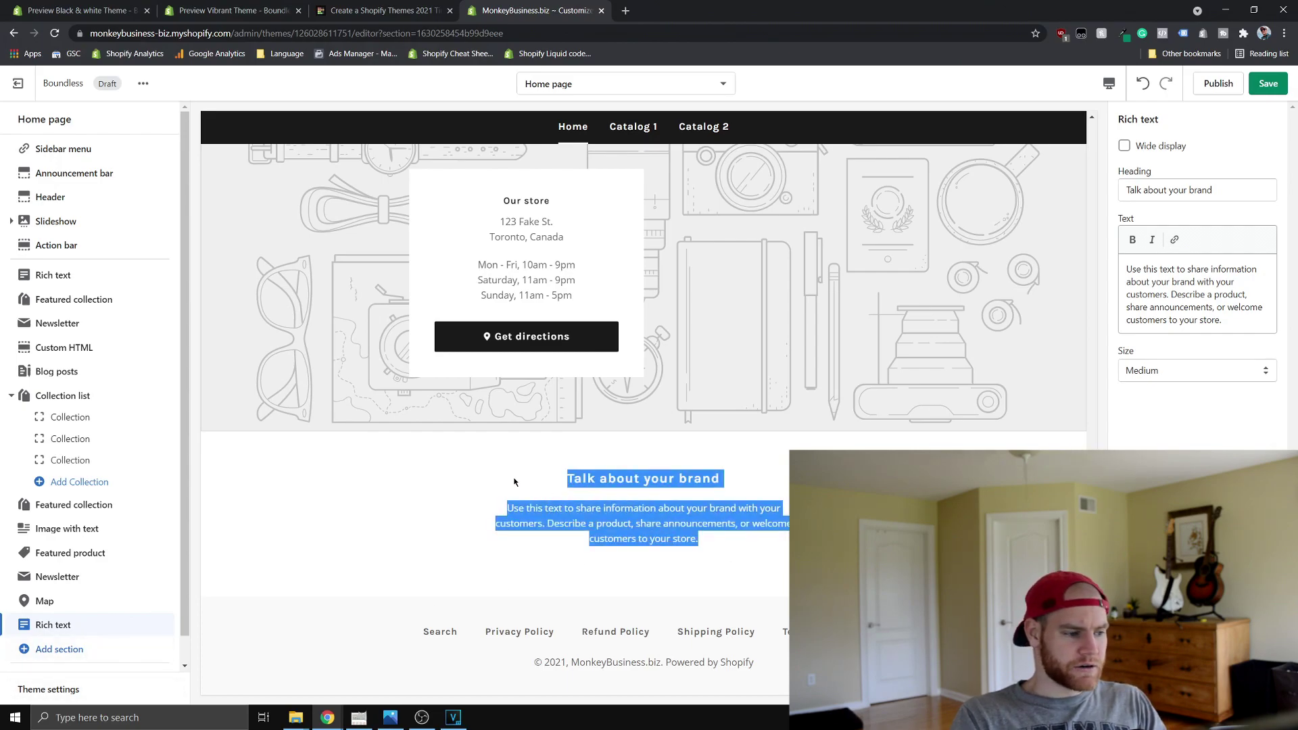
Add a Video section below the rich text and view its placeholder on the home page
{"action": "left_click", "coordinate": [121, 649]}
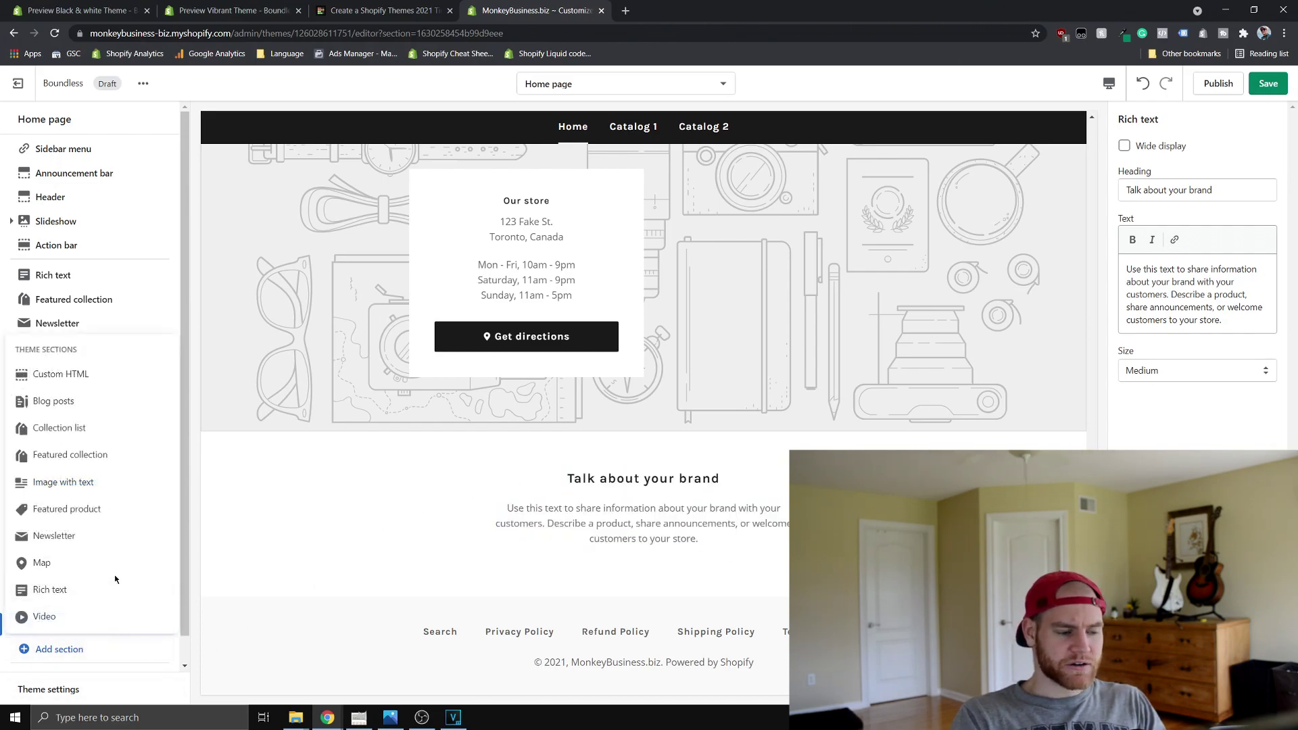
{"action": "left_click", "coordinate": [81, 616]}
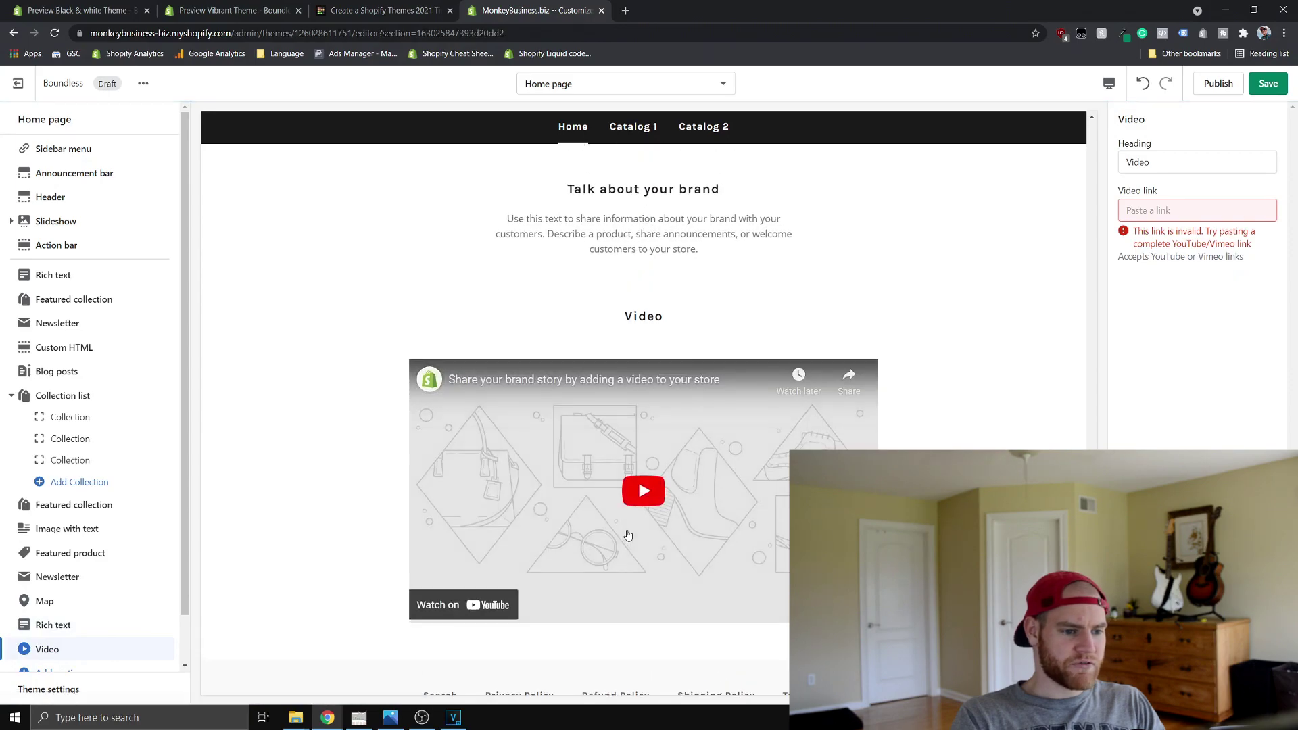
{"action": "scroll", "coordinate": [628, 535], "scroll_direction": "down", "scroll_amount": 1}
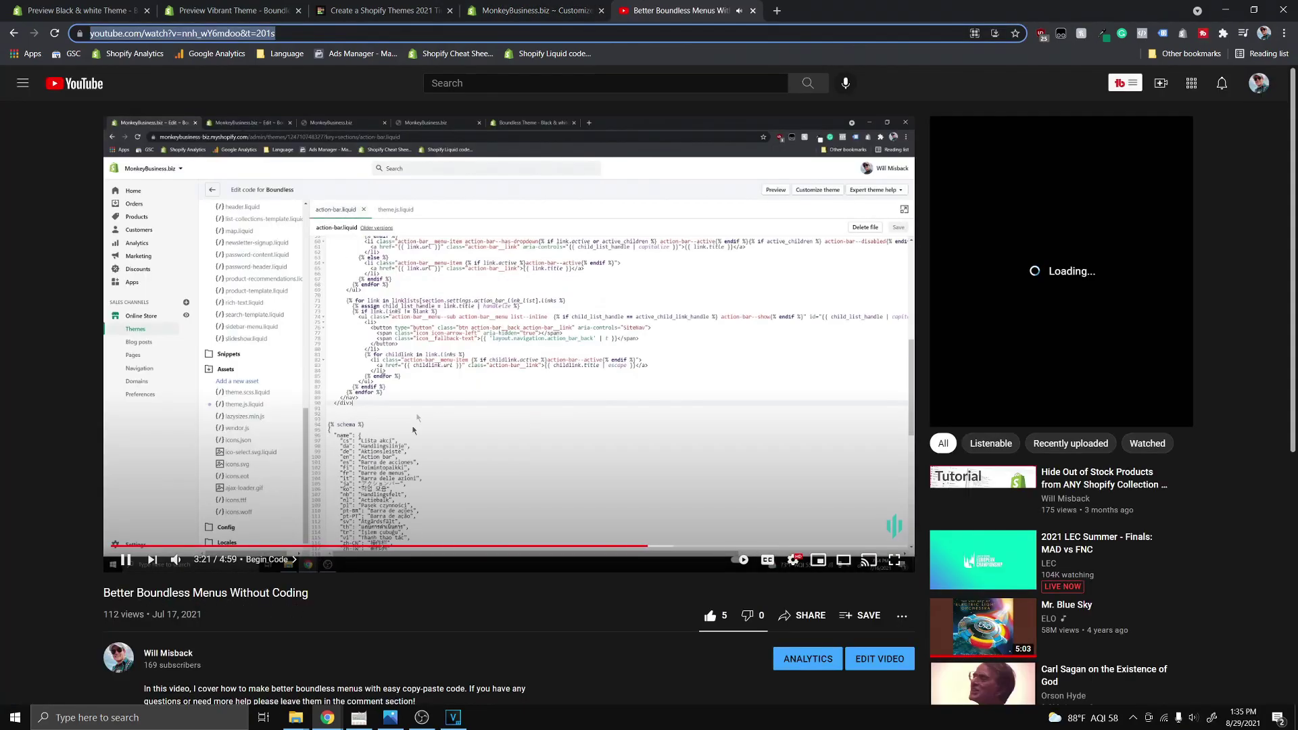
Set the Video section's link to the YouTube video "Better Boundless Menus Without Coding"
{"action": "left_click", "coordinate": [534, 10]}
{"action": "left_click", "coordinate": [300, 10]}
{"action": "left_click", "coordinate": [382, 11]}
{"action": "left_click", "coordinate": [230, 10]}
{"action": "left_click", "coordinate": [78, 10]}
{"action": "left_click", "coordinate": [514, 8]}
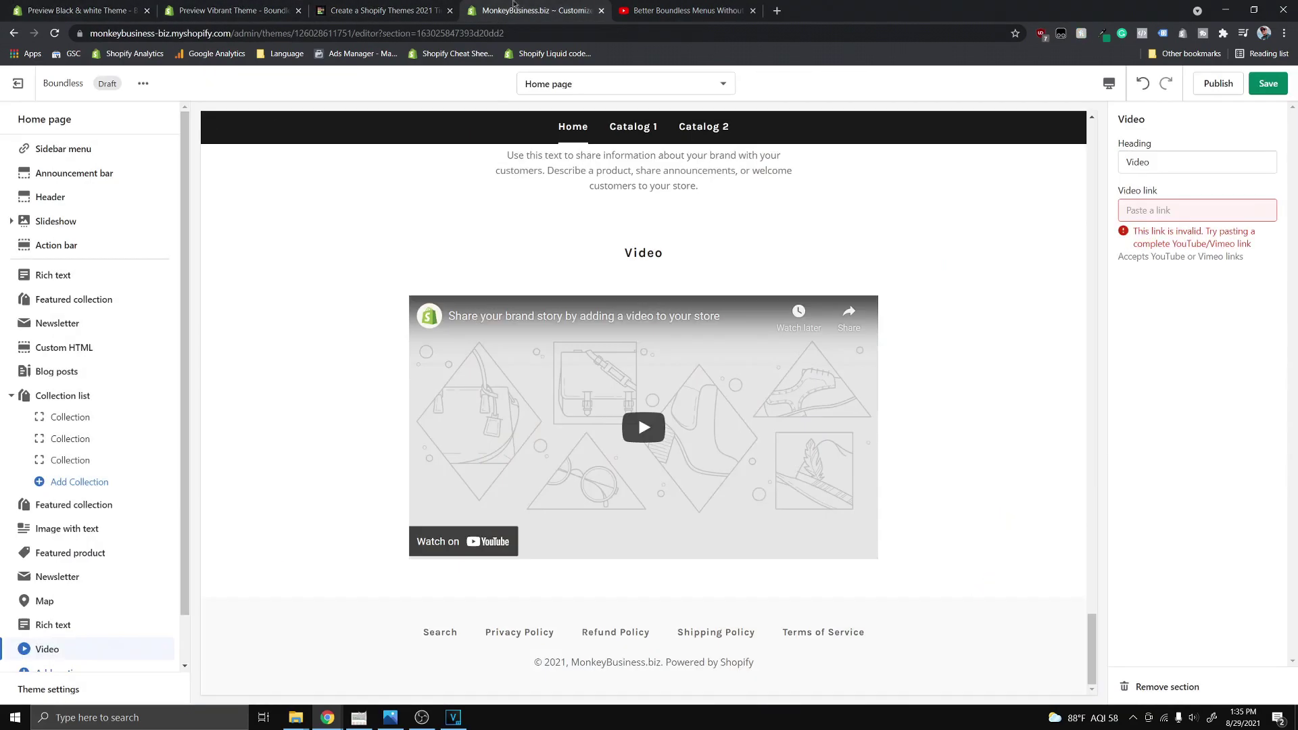
{"action": "left_click", "coordinate": [1152, 211]}
{"action": "key", "text": "ctrl+v"}
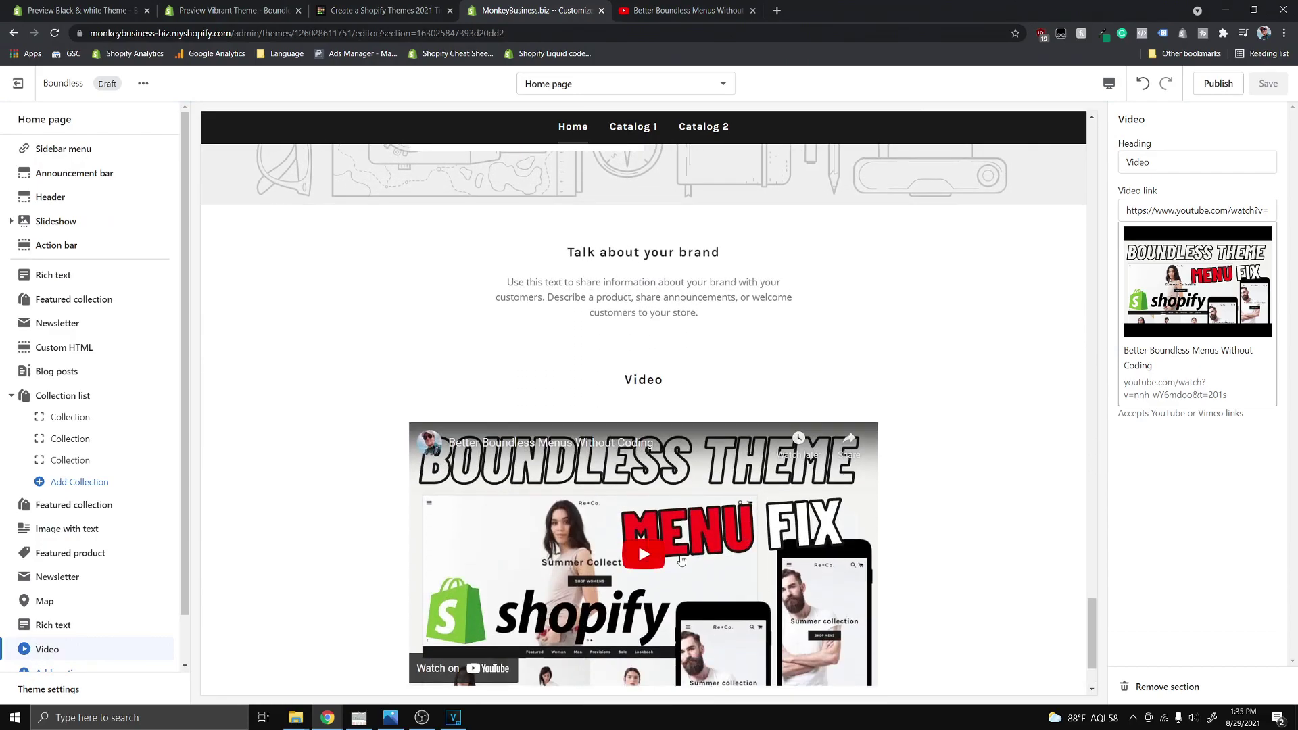
Revisit the Boundless demo stores, then place Boundless in the B tier of the Shopify themes list on TierMaker
{"action": "left_click", "coordinate": [230, 10]}
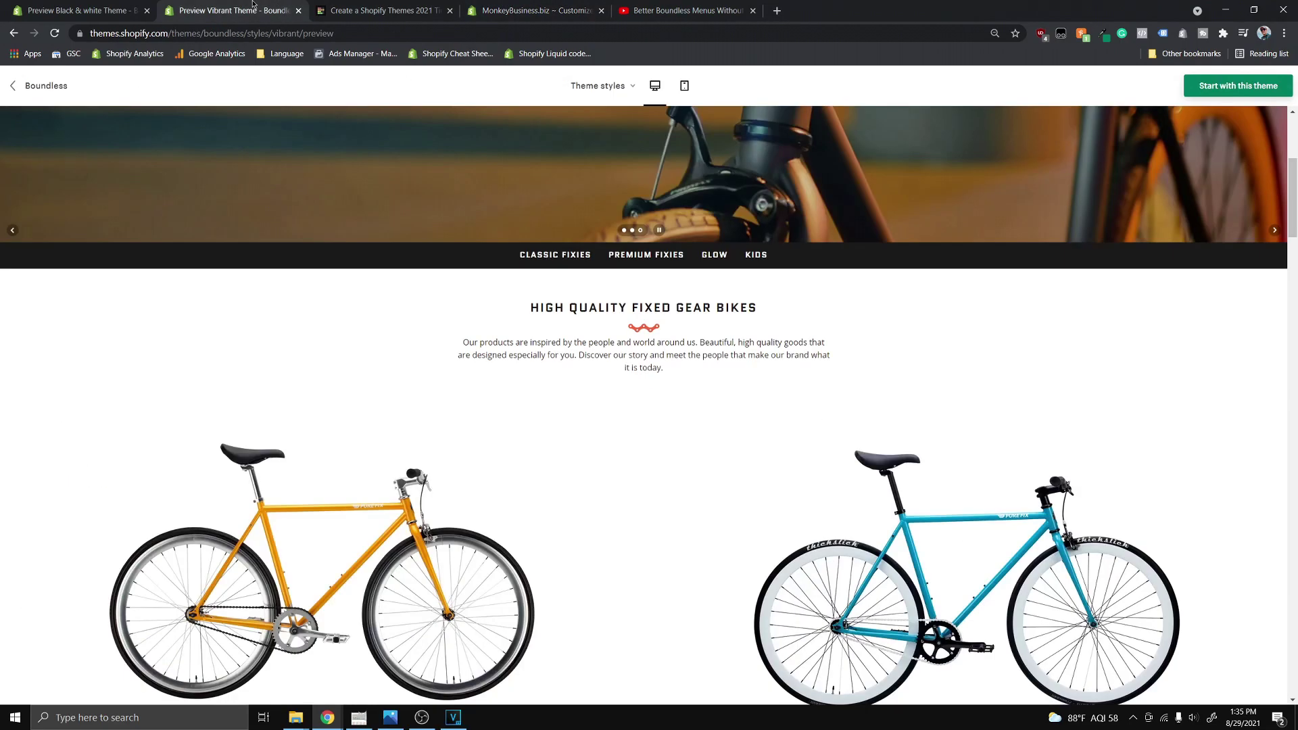
{"action": "left_click", "coordinate": [78, 7]}
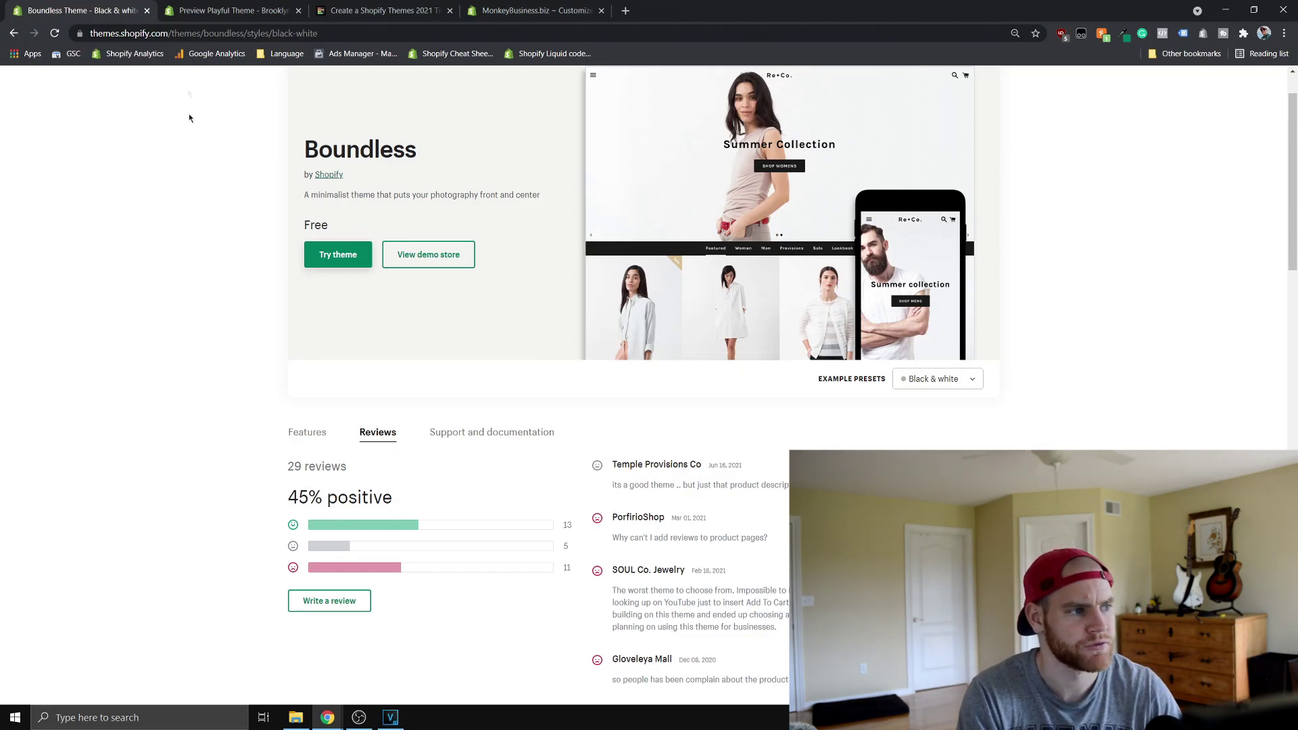
{"action": "left_click", "coordinate": [316, 19]}
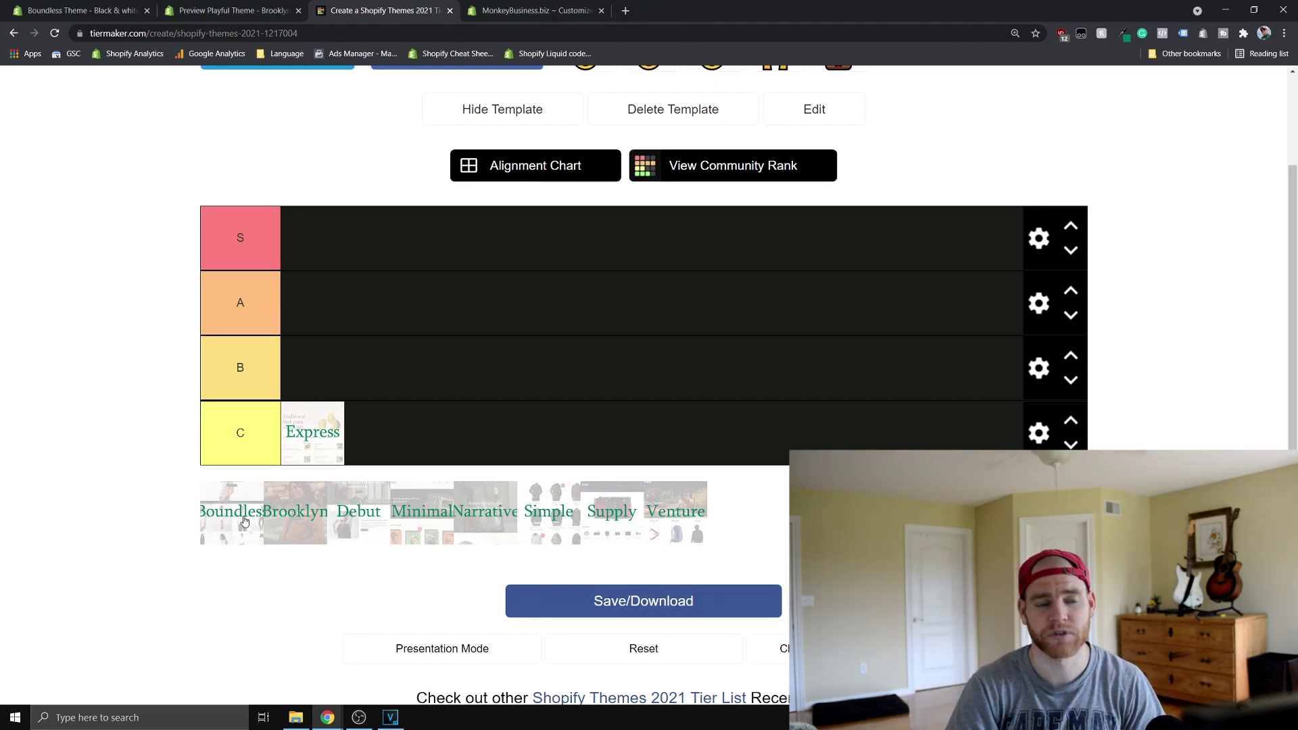
{"action": "left_click_drag", "start_coordinate": [226, 507], "coordinate": [298, 377]}
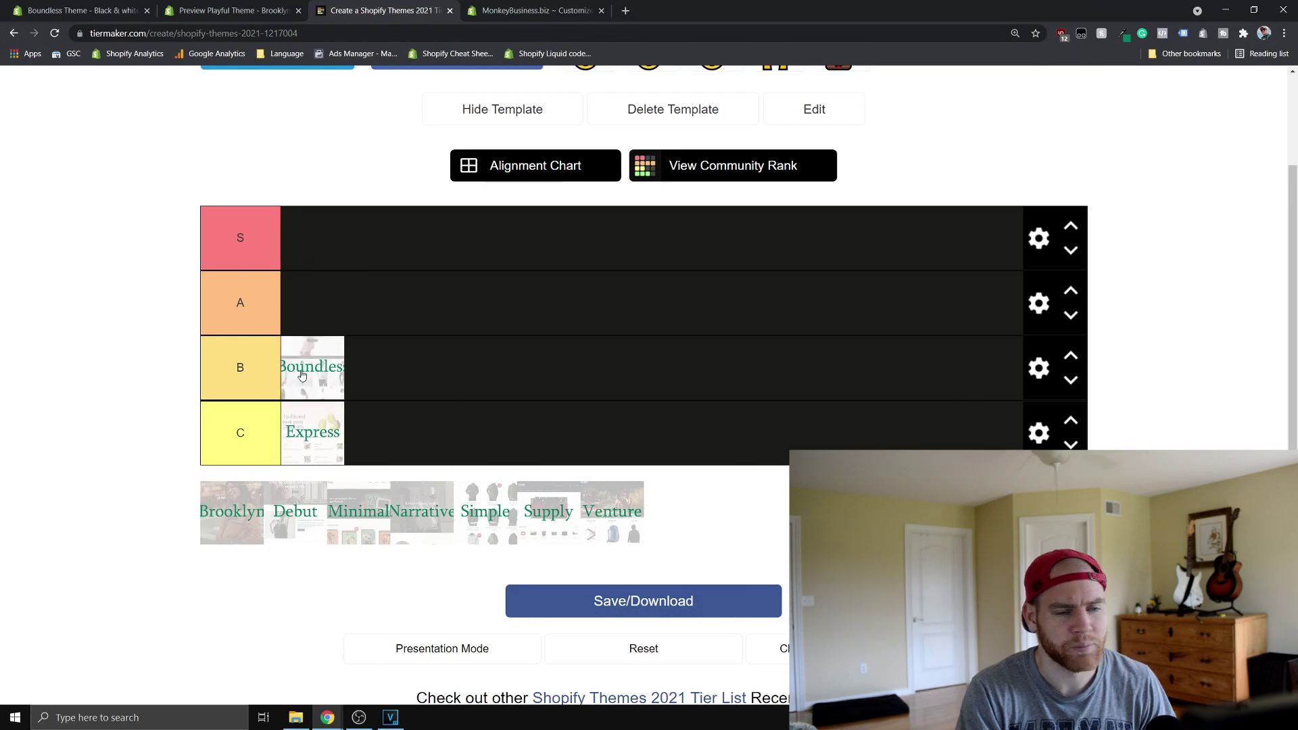